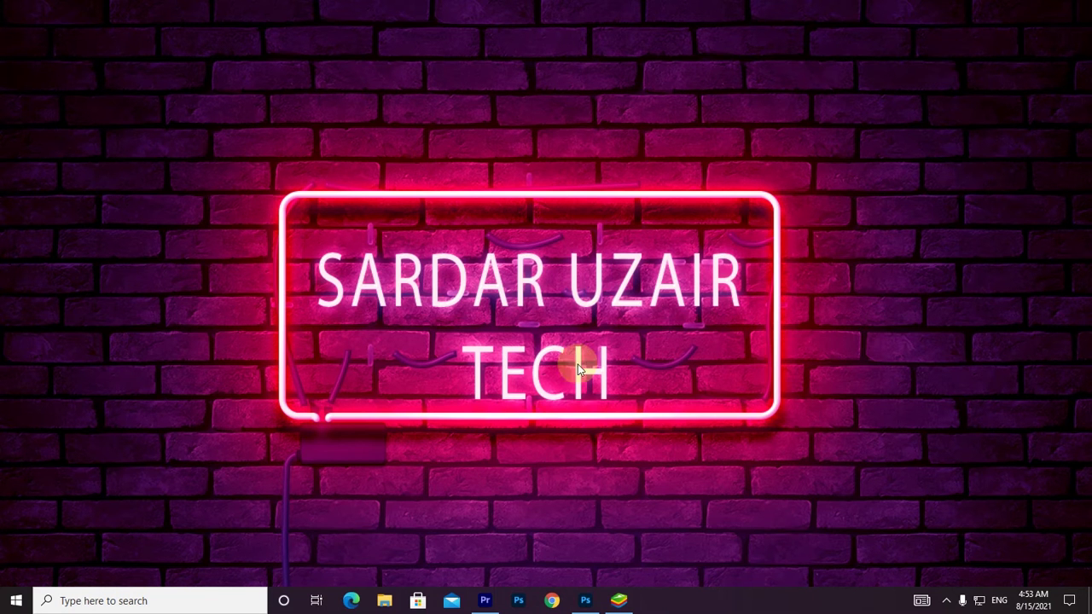
Bring up Photoshop showing the 'MICROSOFT EXCEL PART 1' course thumbnail file.
click(587, 602)
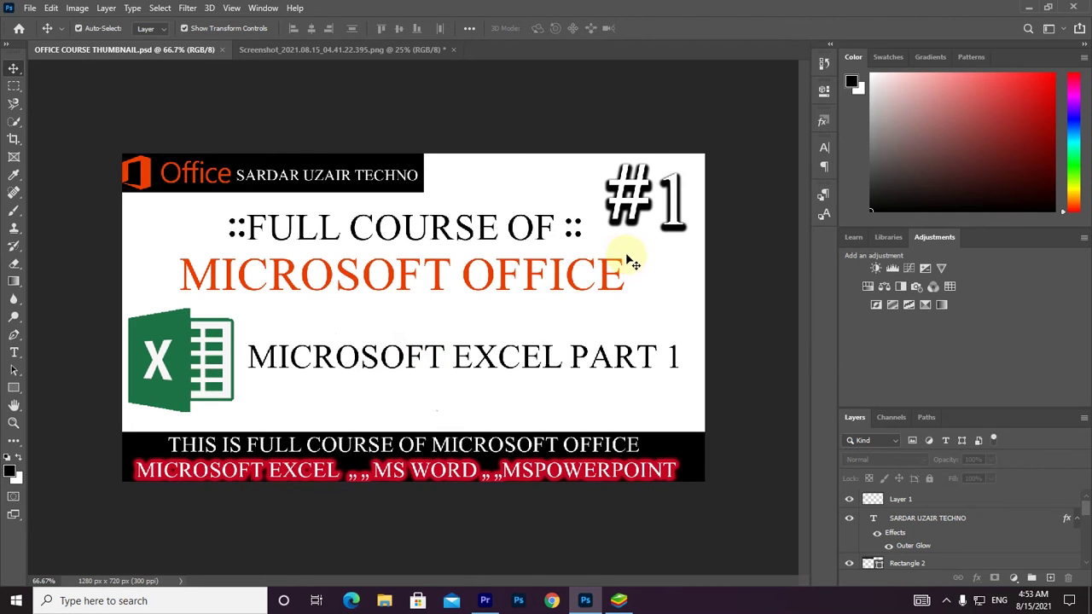
Minimize Photoshop, launch Excel by searching 'ex' in Start, and maximize its start screen.
click(1048, 7)
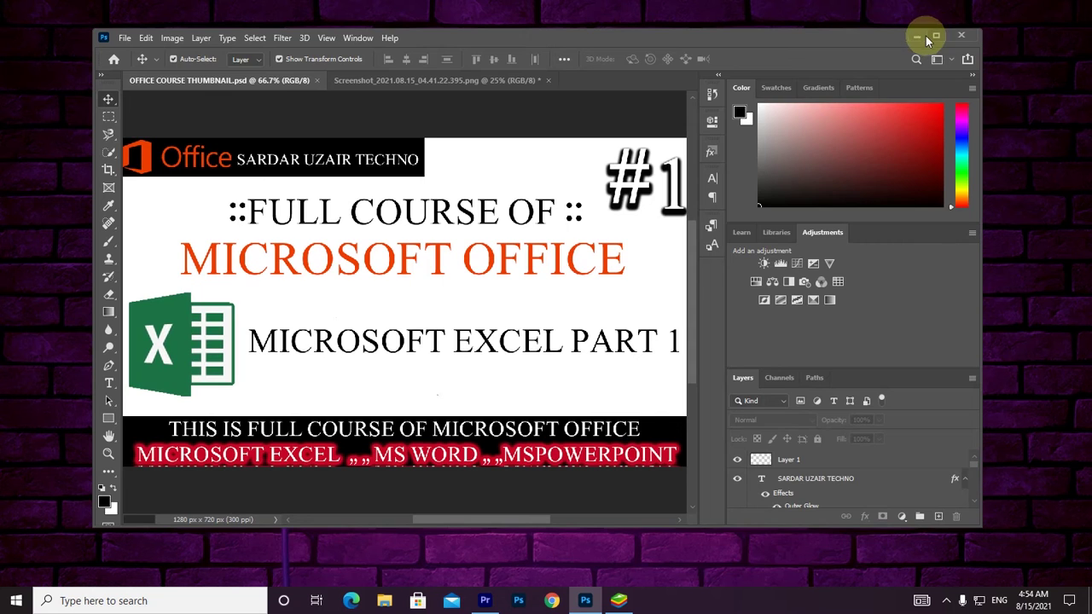
click(916, 38)
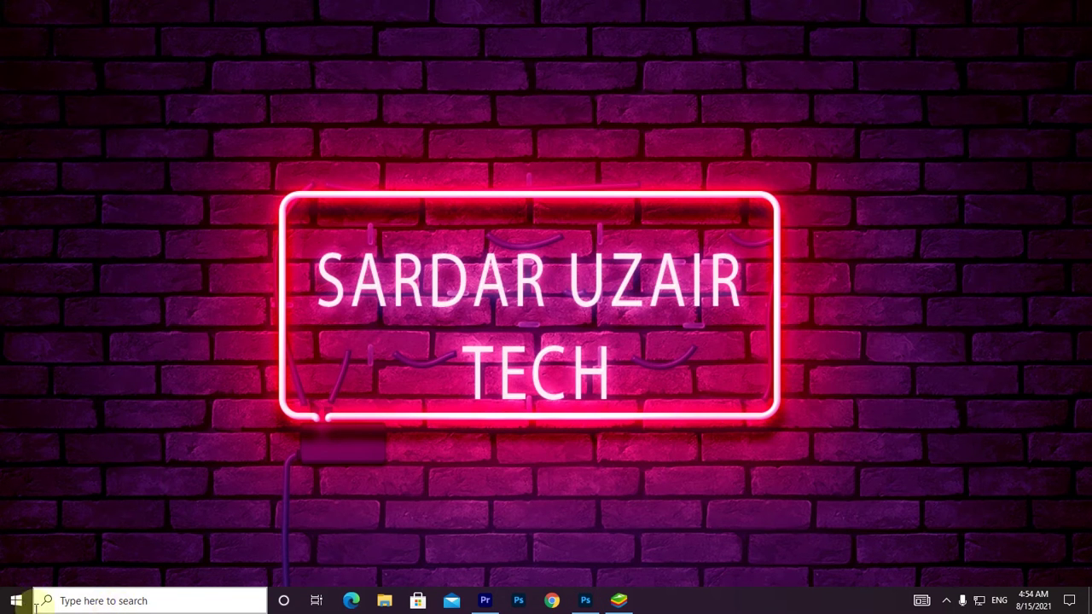
click(17, 601)
click(93, 602)
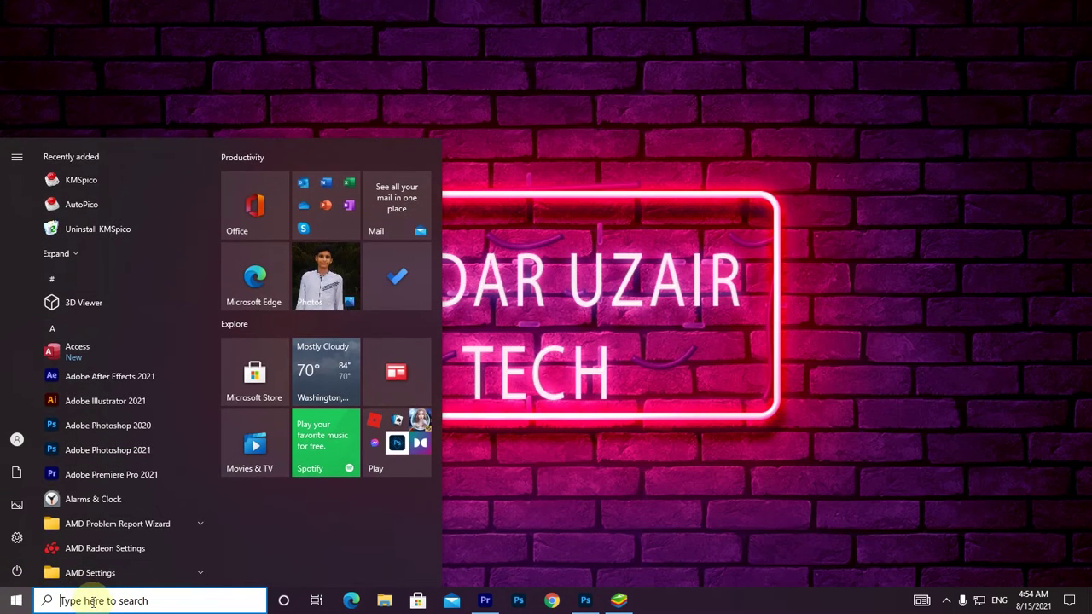
text(ex)
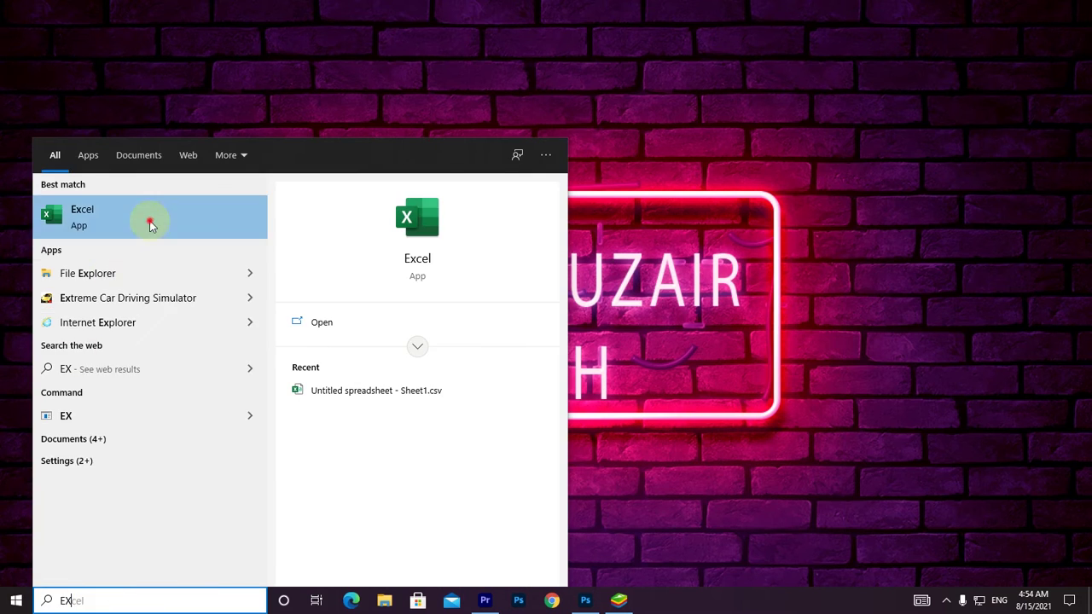
click(139, 229)
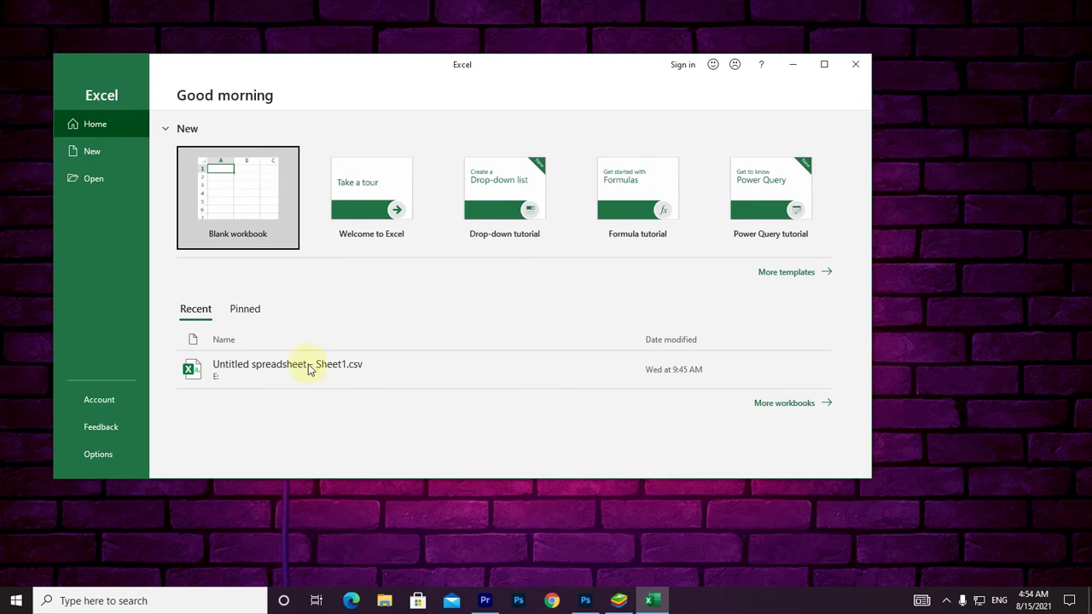
click(824, 65)
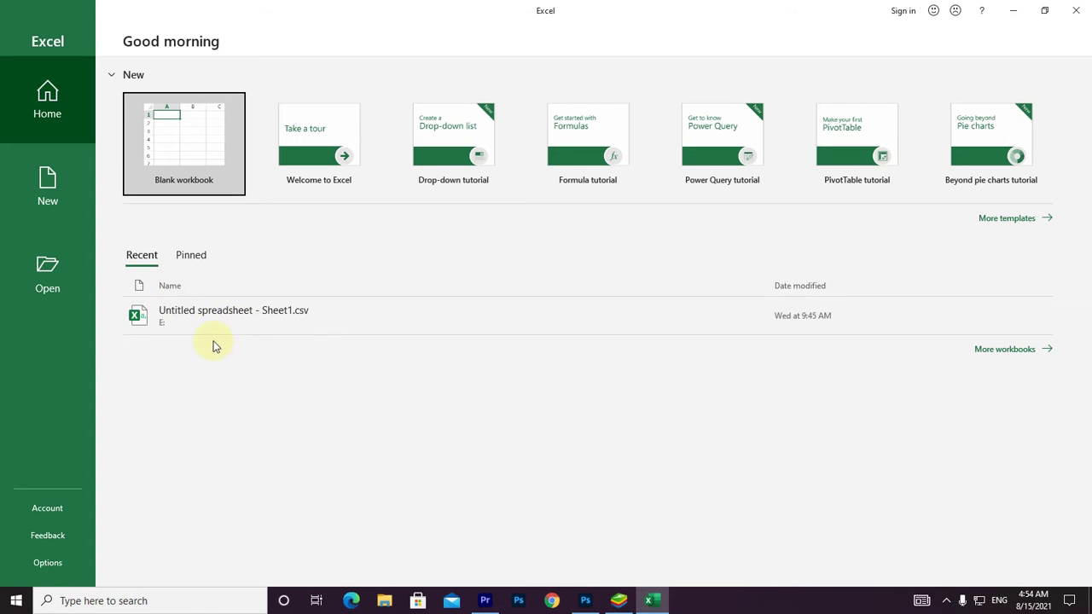
Check the Pinned and Recent lists, then browse the New page's template gallery.
click(192, 258)
click(142, 255)
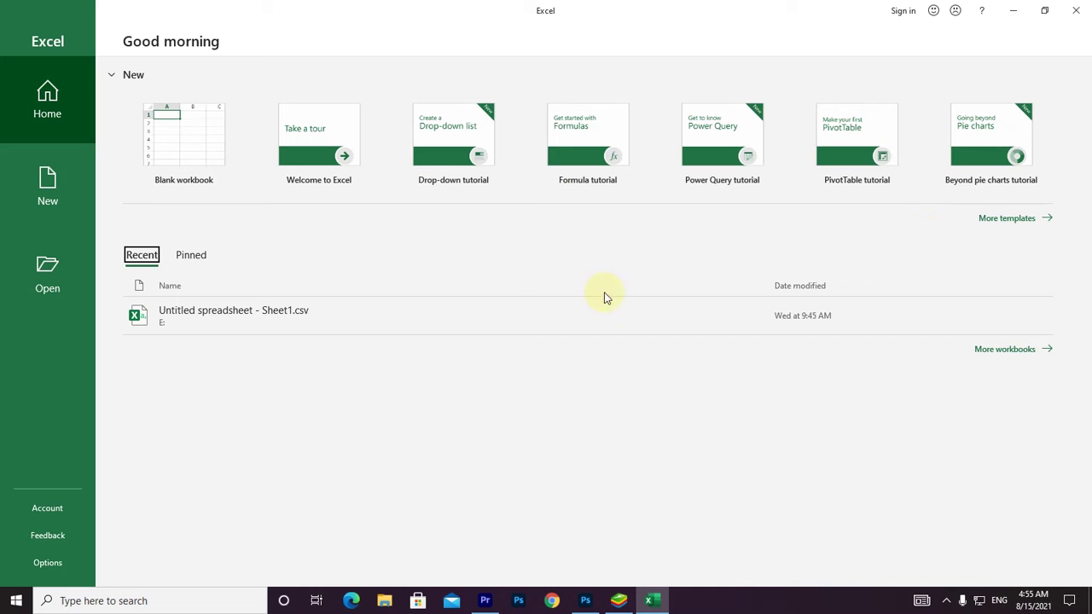
click(1017, 223)
scroll(447, 480, down, 2)
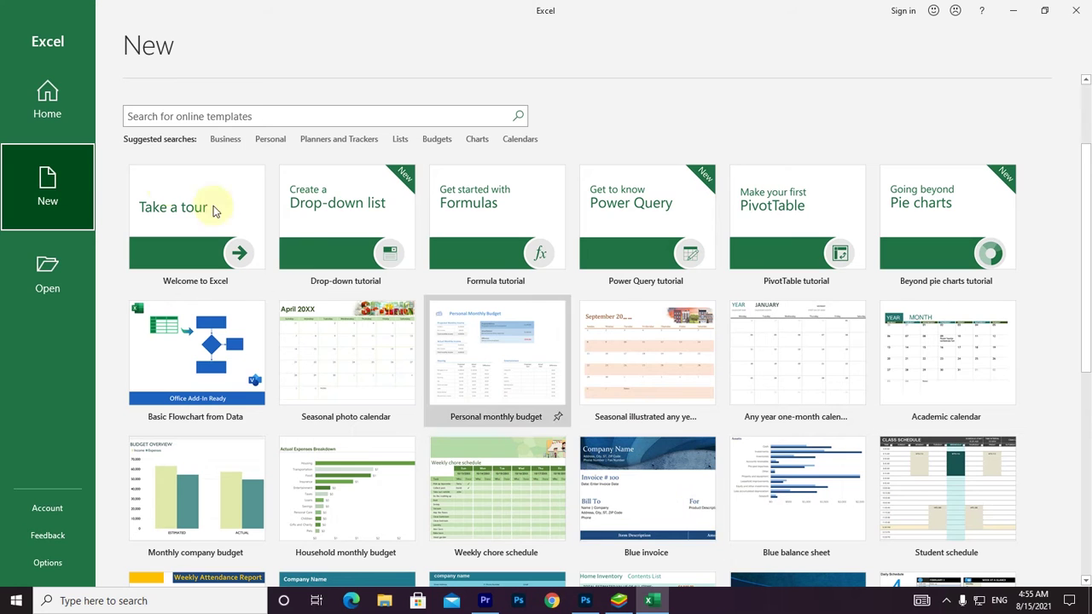
Create a blank workbook, Book1, and go to its Save As location choices.
click(67, 130)
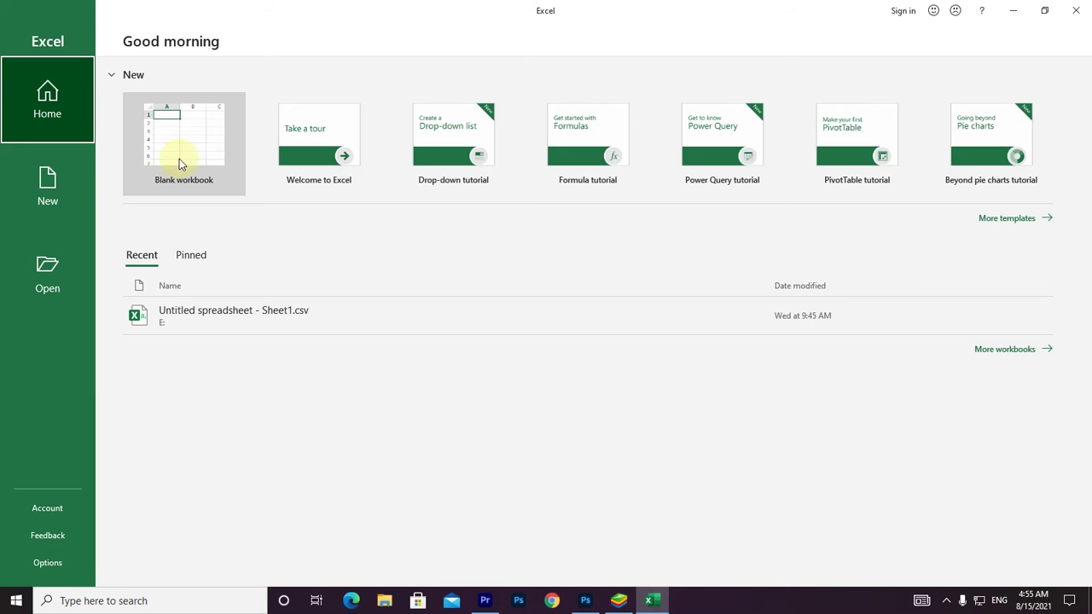
click(43, 272)
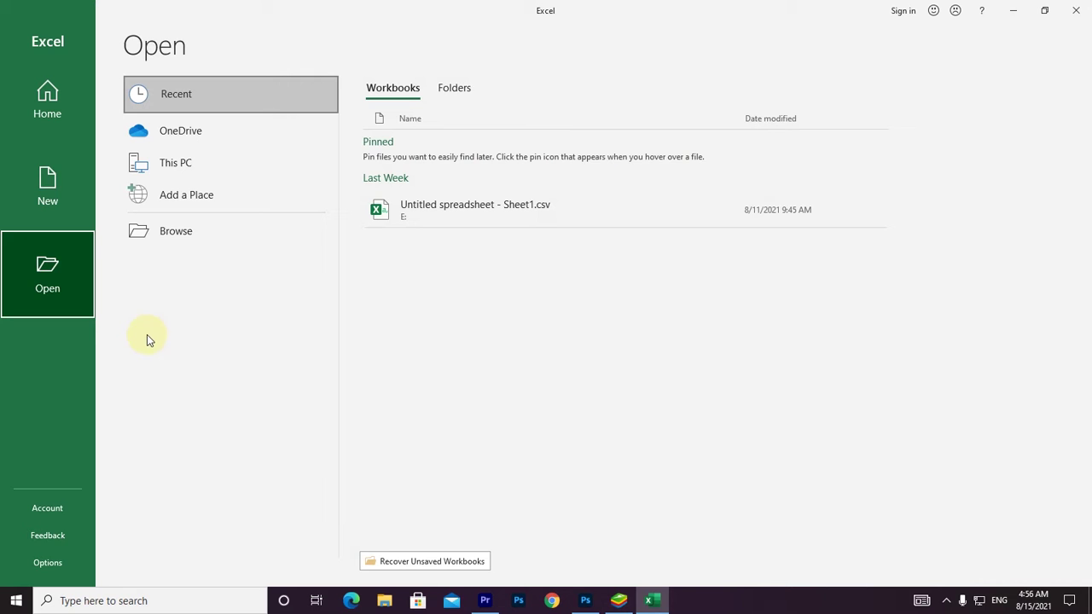
click(82, 111)
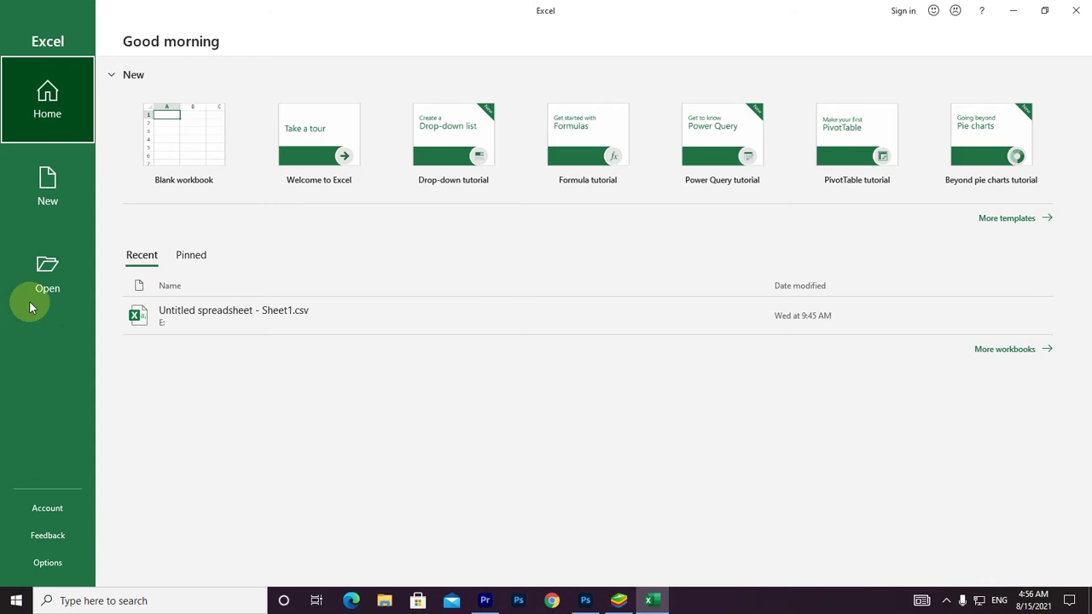
click(211, 163)
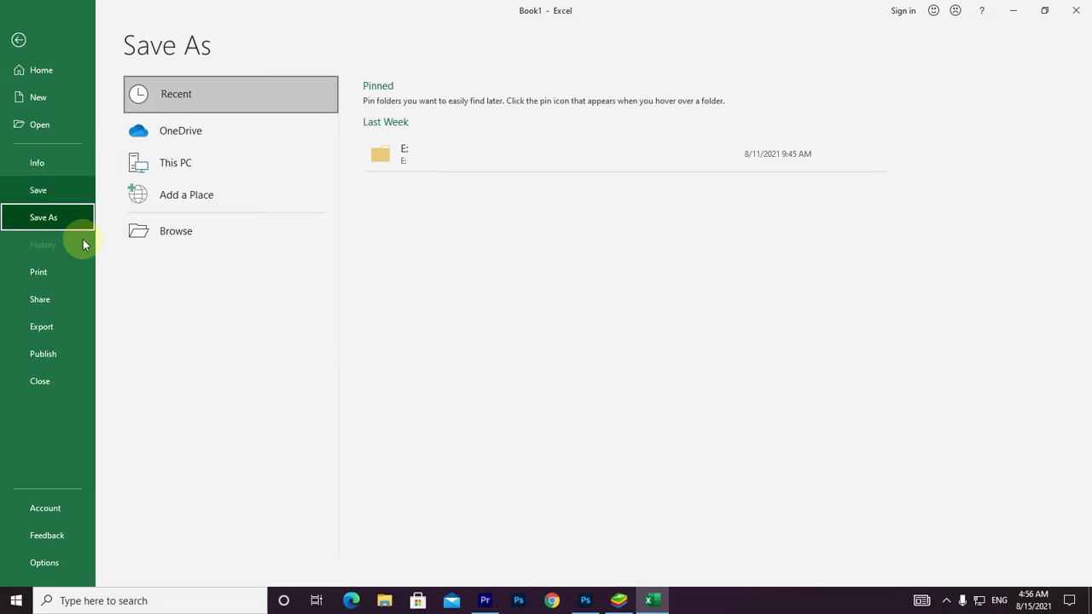
click(215, 243)
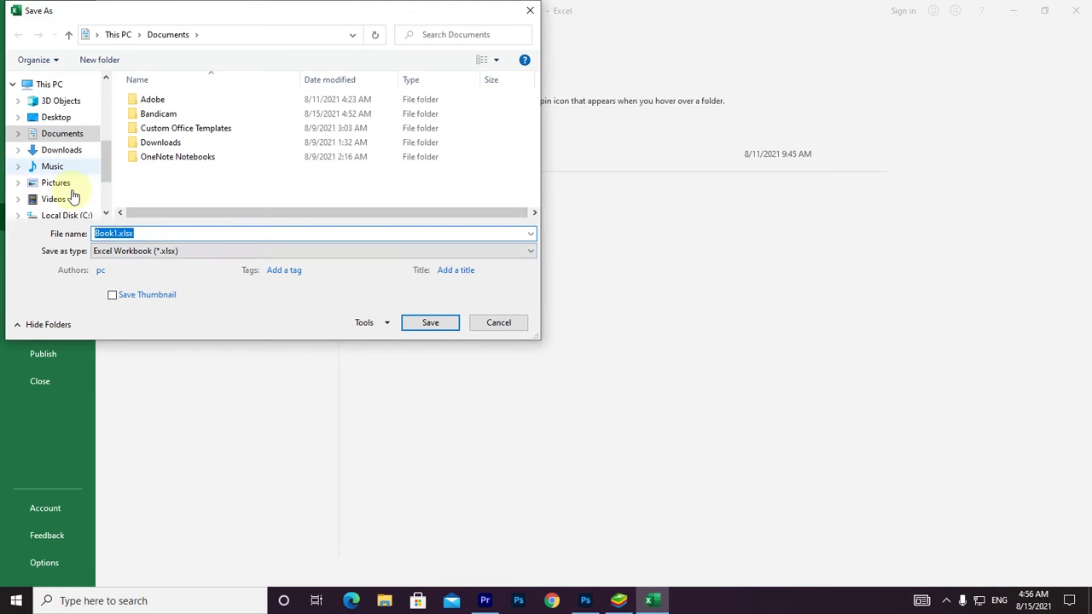
Save the workbook as Book1.xlsx on Local Disk (D:), then minimize Excel.
drag(106, 170, 107, 185)
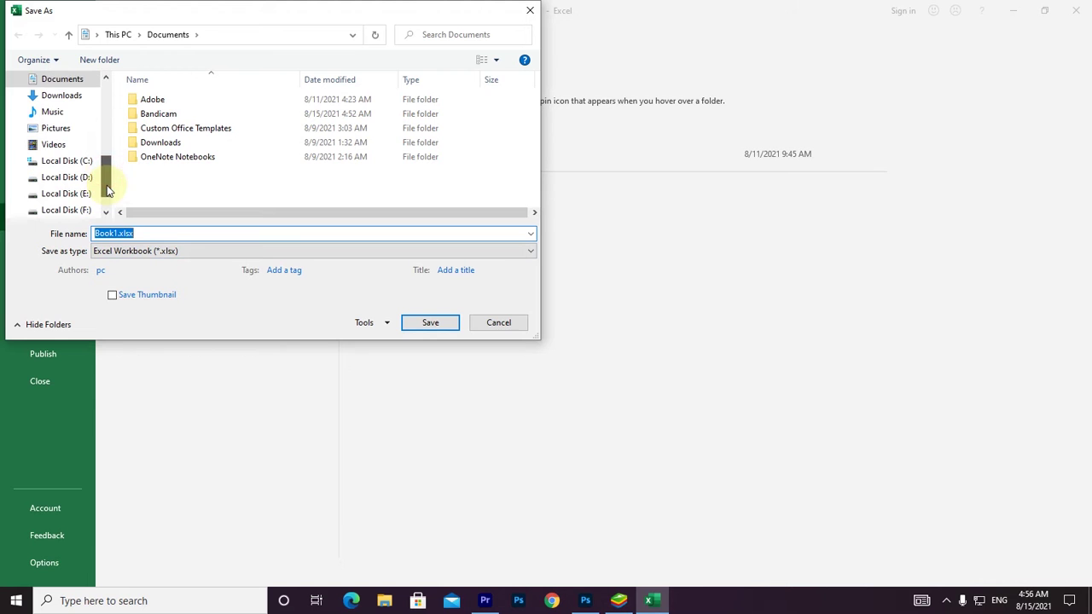
click(83, 181)
click(144, 233)
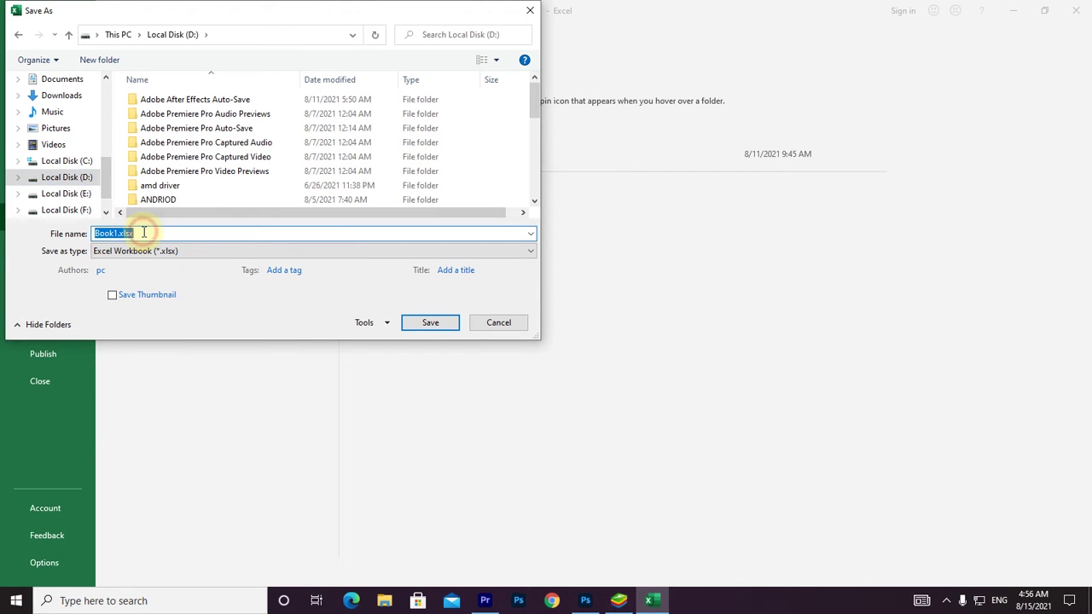
click(424, 324)
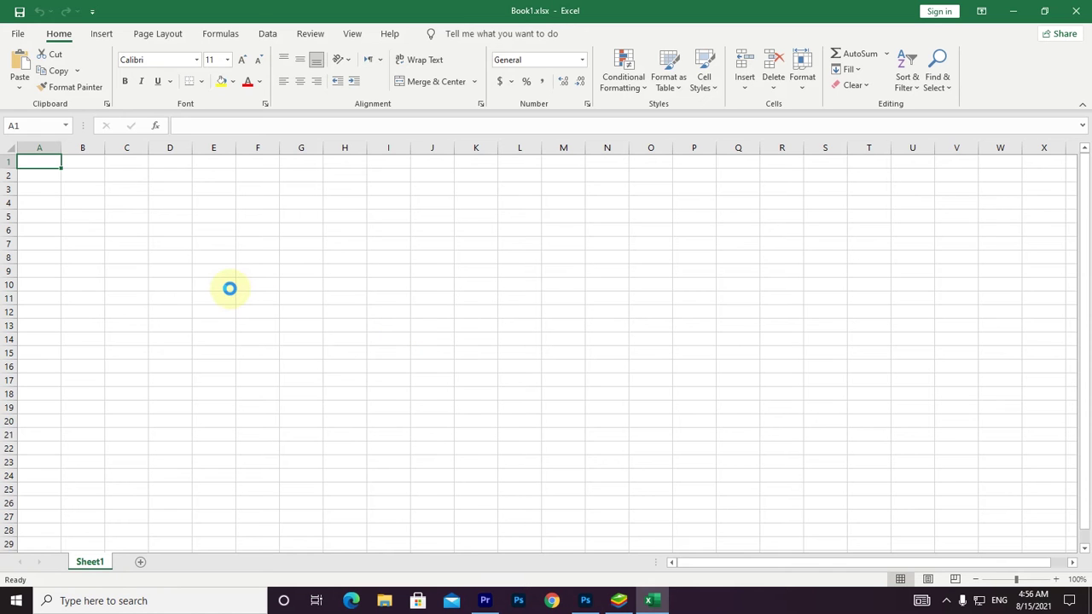
click(1013, 12)
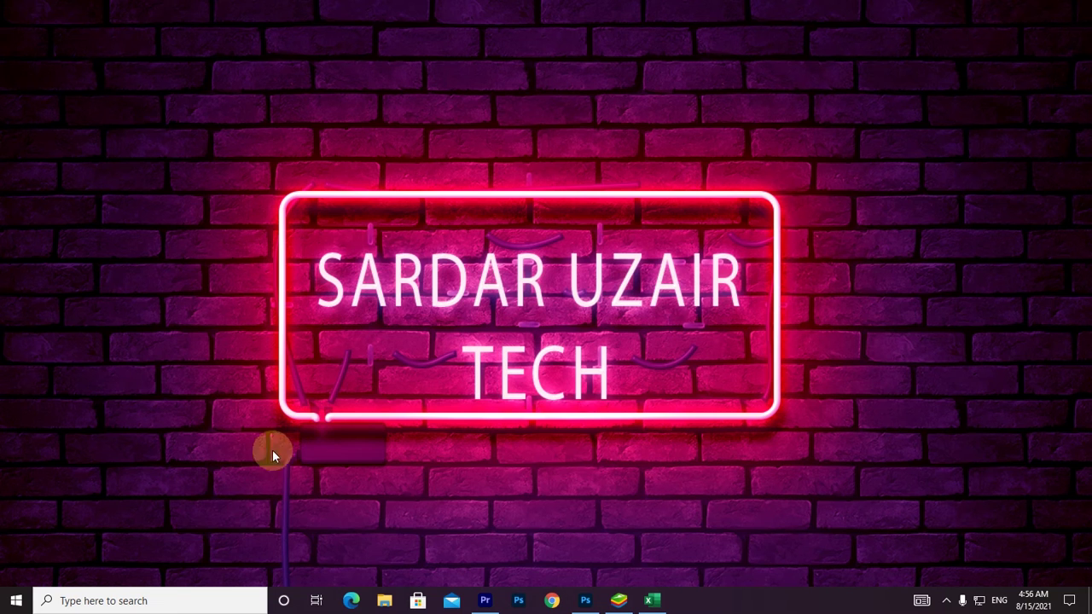
click(384, 601)
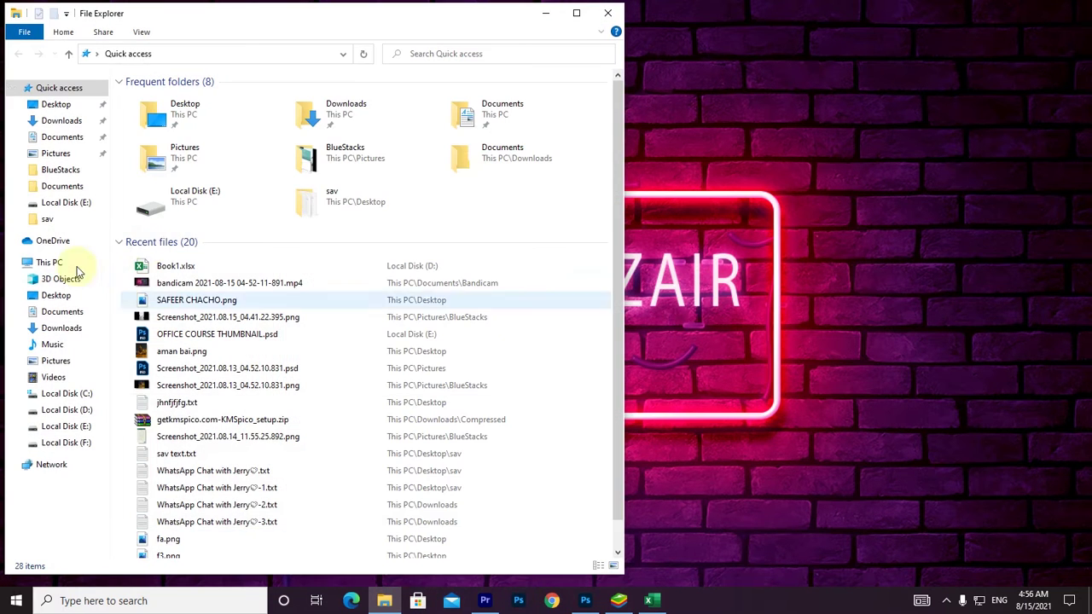
click(66, 409)
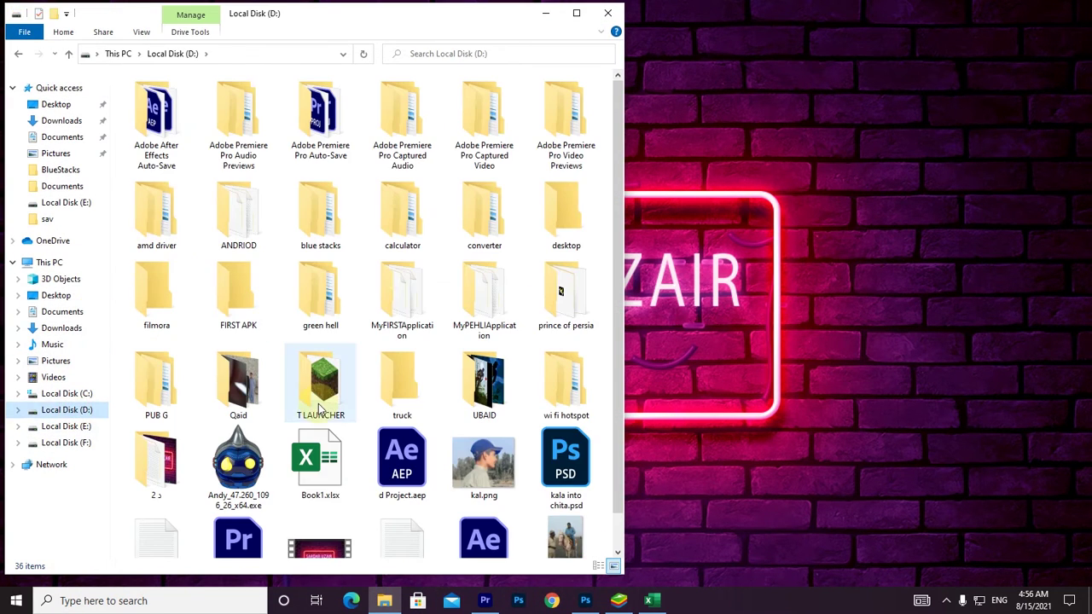
click(608, 13)
click(652, 601)
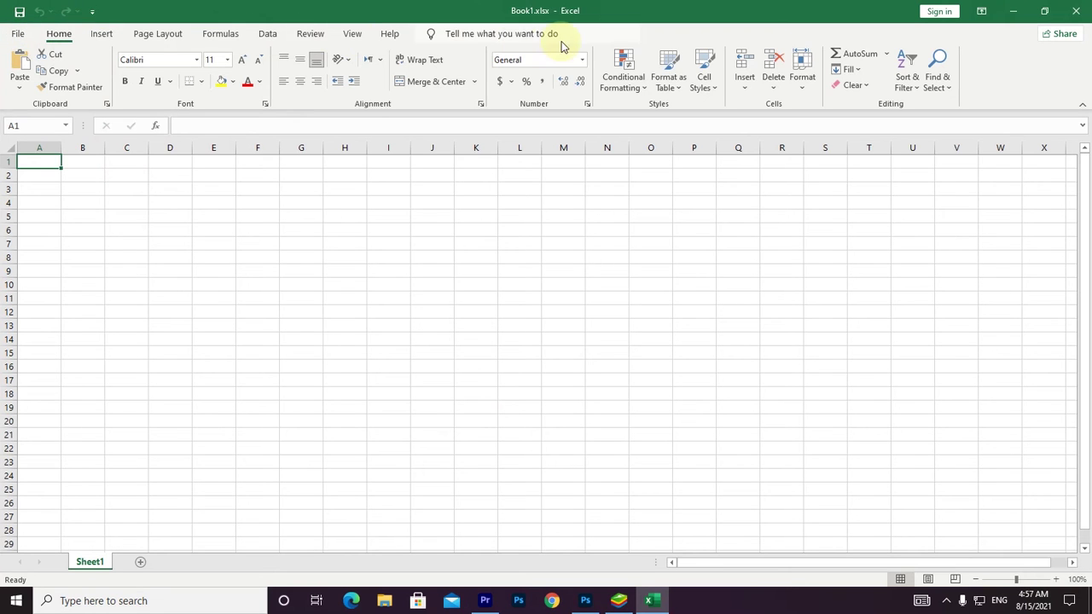
click(10, 37)
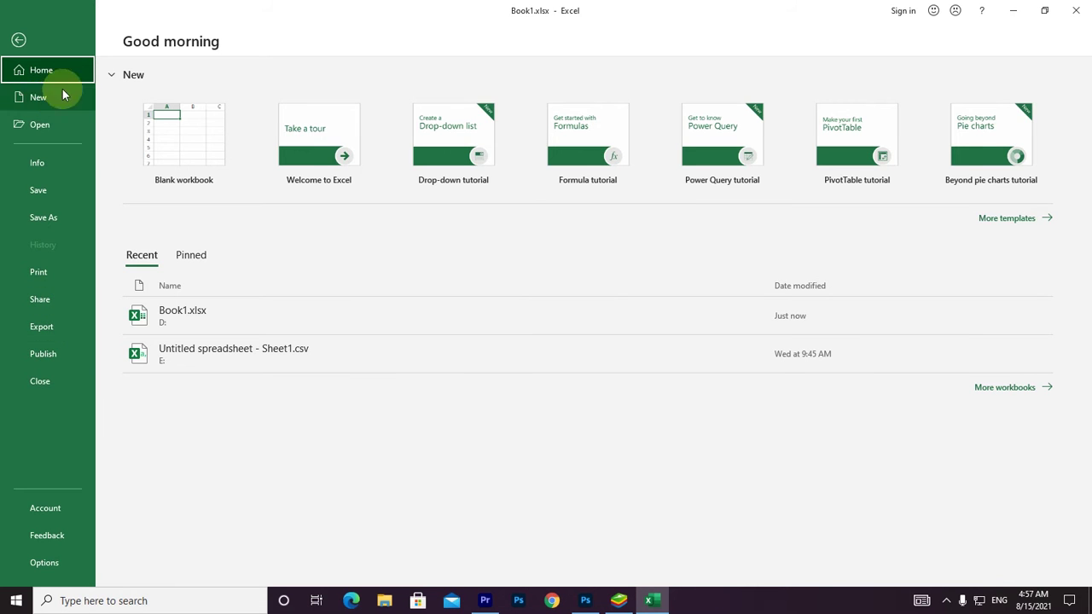
Minimize the Book1 worksheet and open Google Chrome's search box.
click(17, 38)
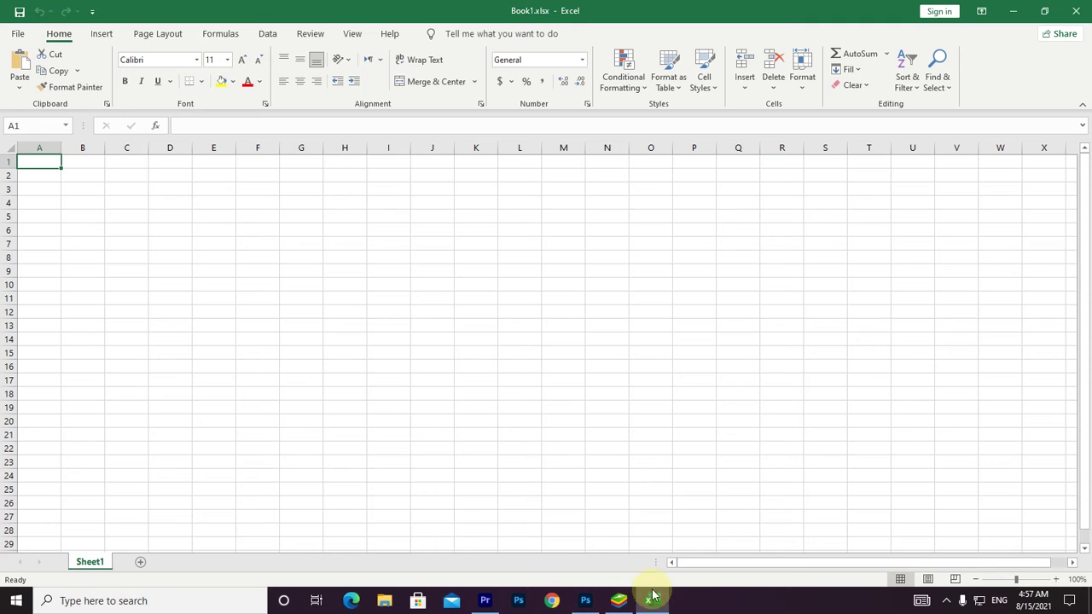
click(1017, 10)
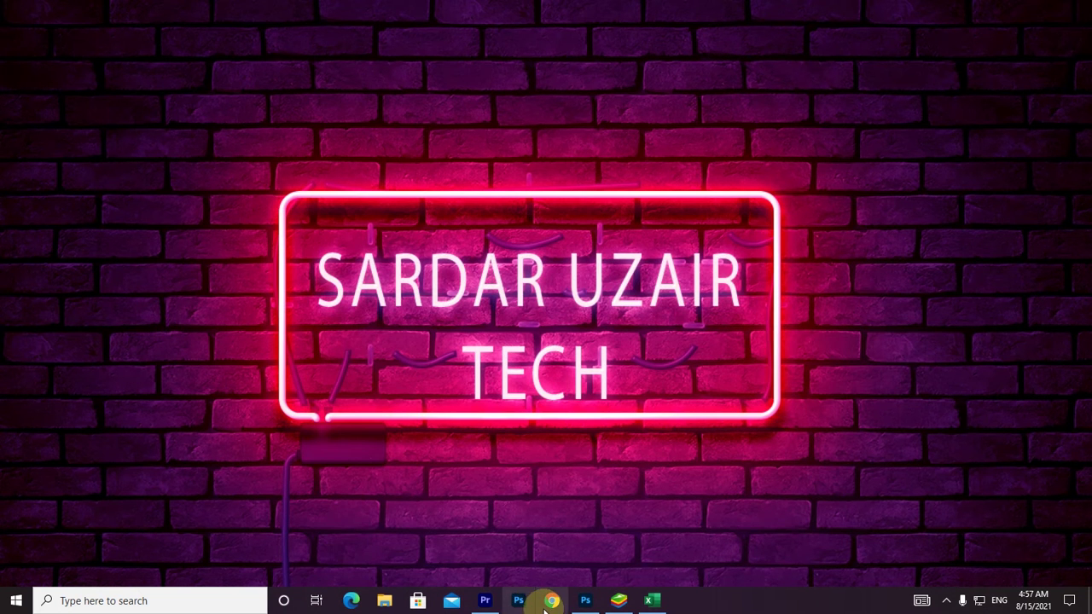
click(548, 604)
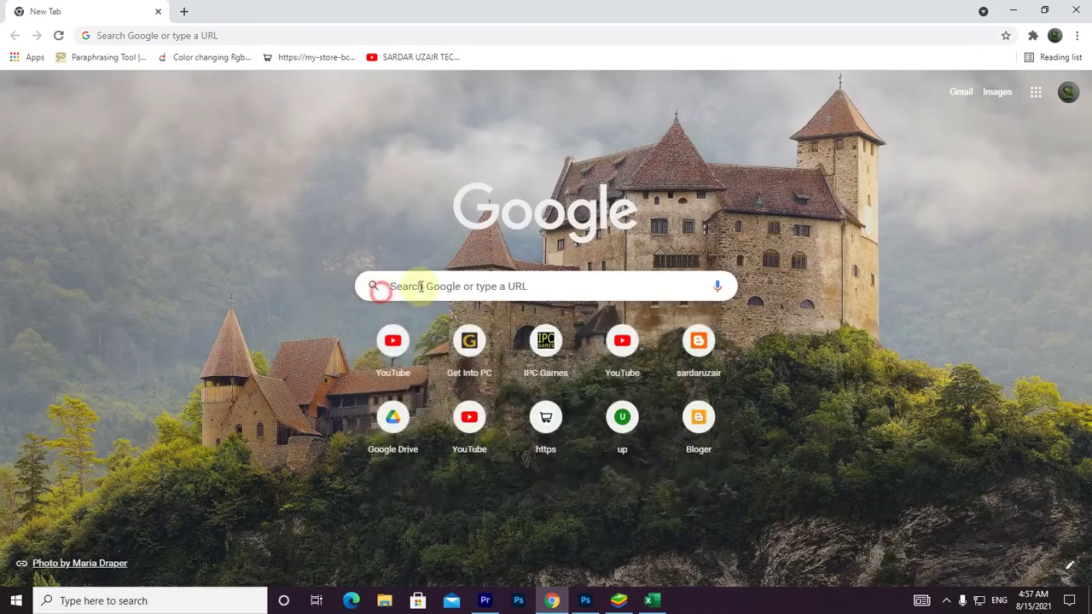
click(420, 286)
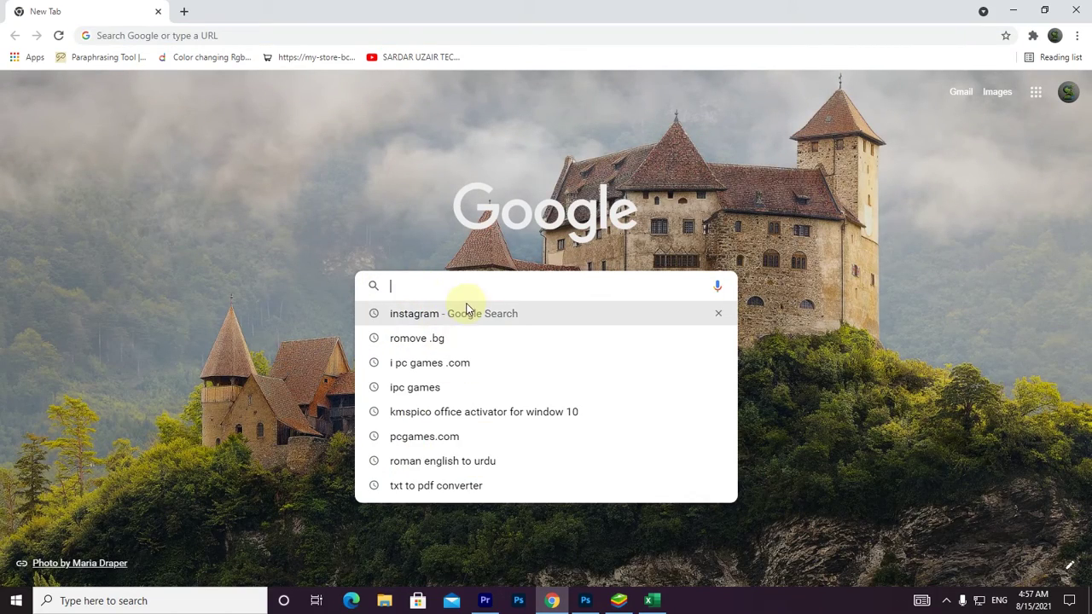
Enter SARDAR in the Google search box, select it all, and return to Book1.
text(SARDAR)
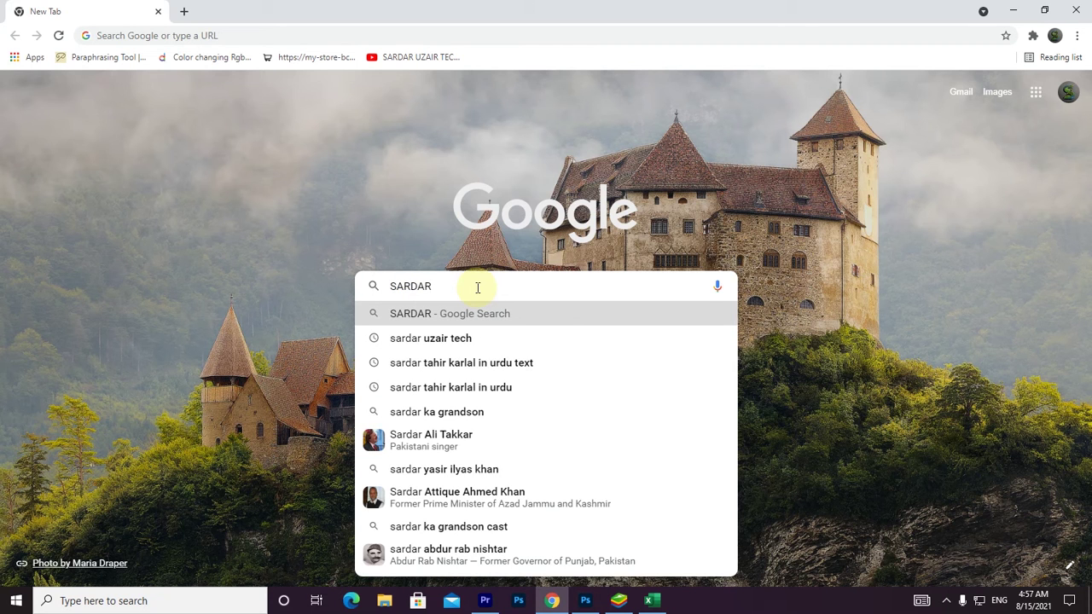
key(ctrl+a)
key(ctrl+c)
click(651, 602)
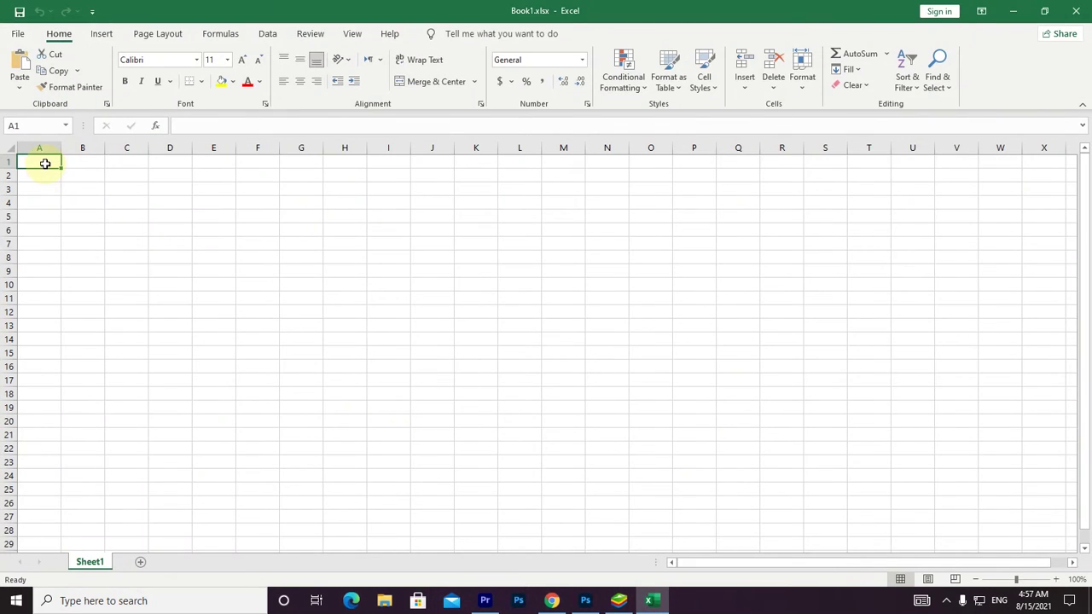
Paste SARDAR into cell A1, then erase it so A1 is empty.
key(ctrl+v)
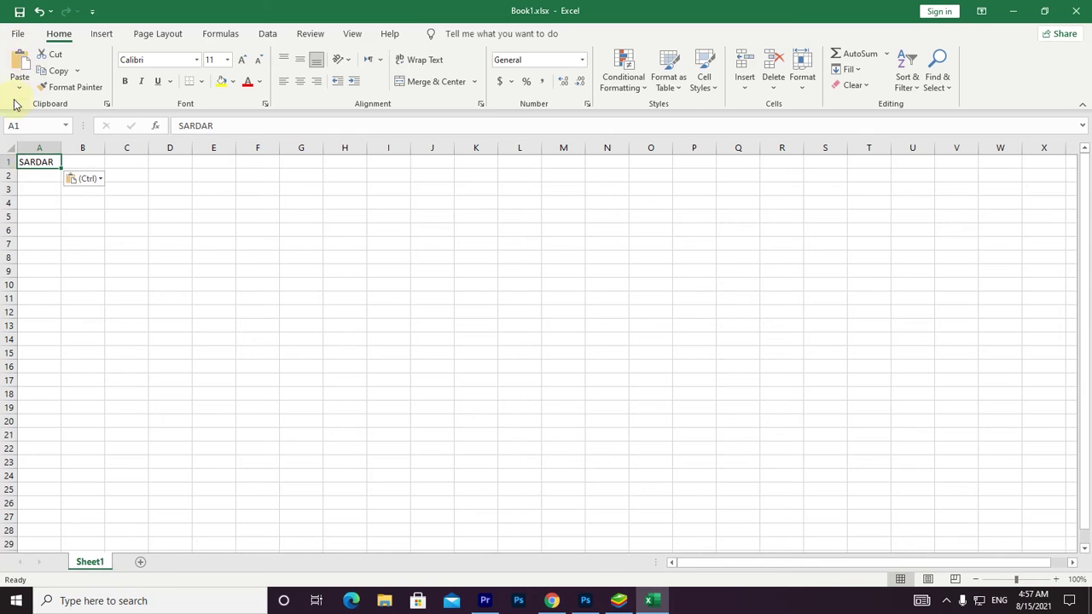
double_click(49, 163)
key(BackSpace)
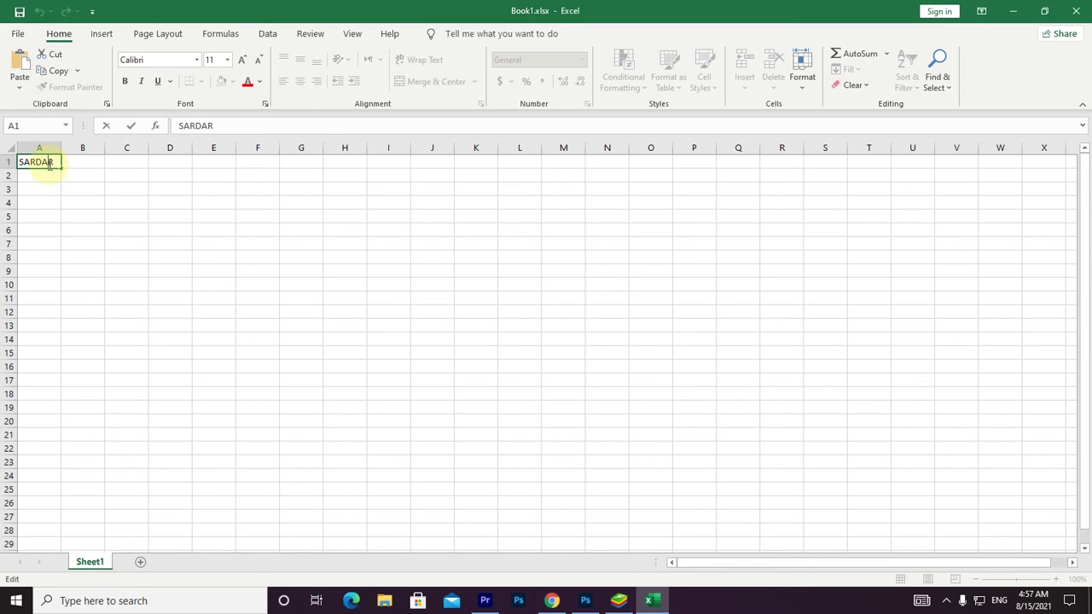
key(BackSpace)
key(BackSpace)
click(129, 231)
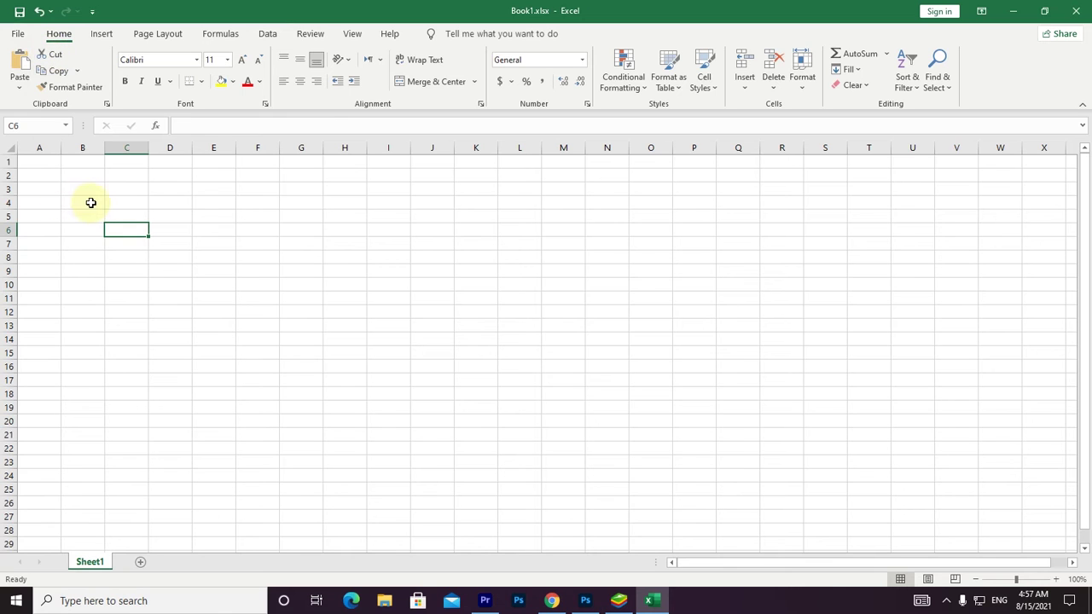
Type test text in E4 and cut its GHGDSU part into cell C5.
click(217, 207)
text(SA)
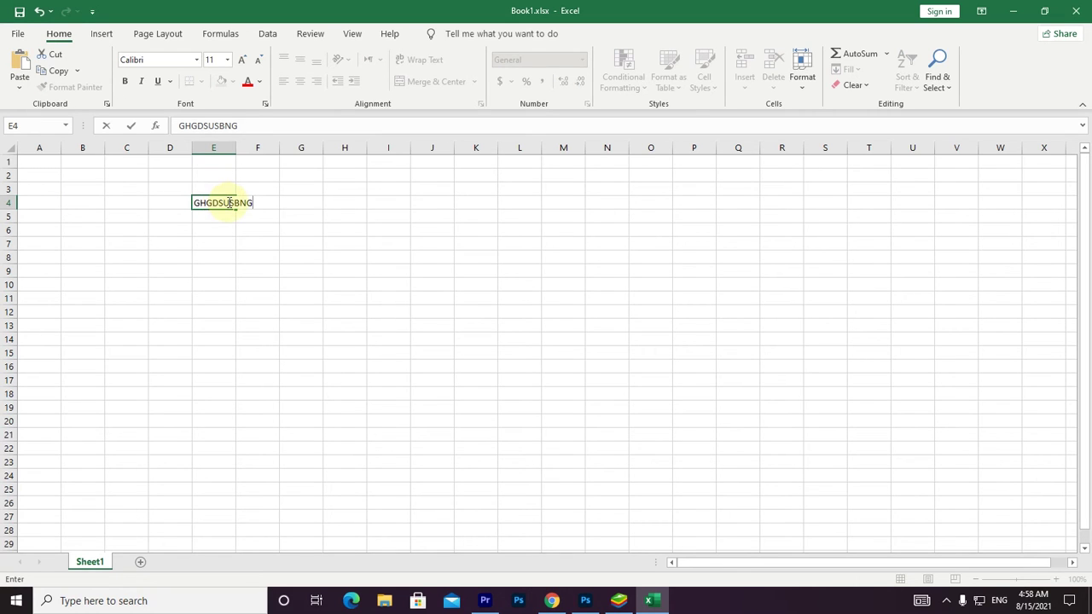
drag(228, 203, 197, 203)
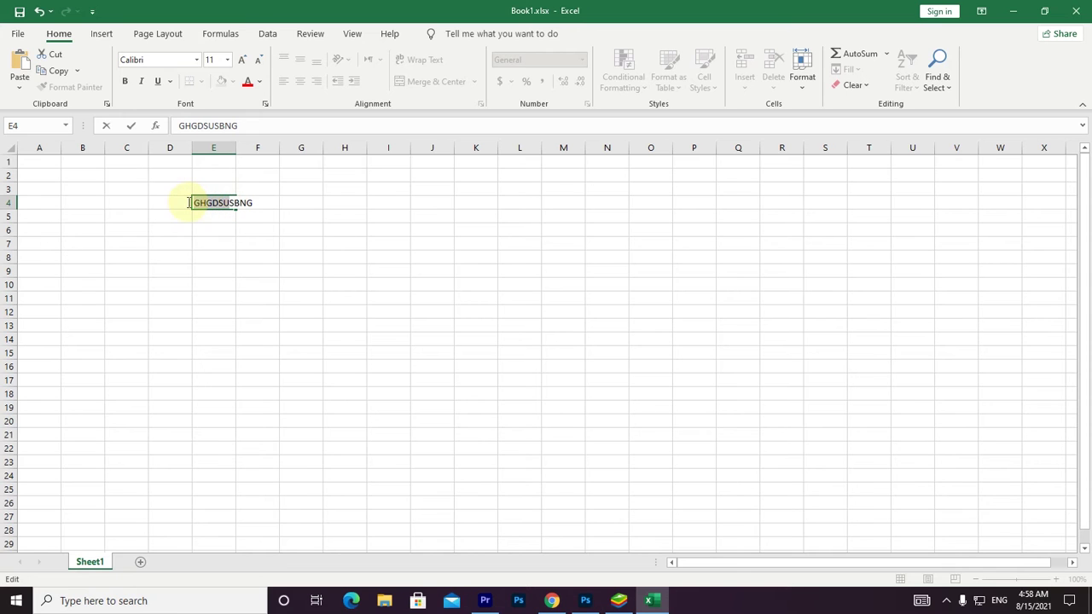
click(49, 54)
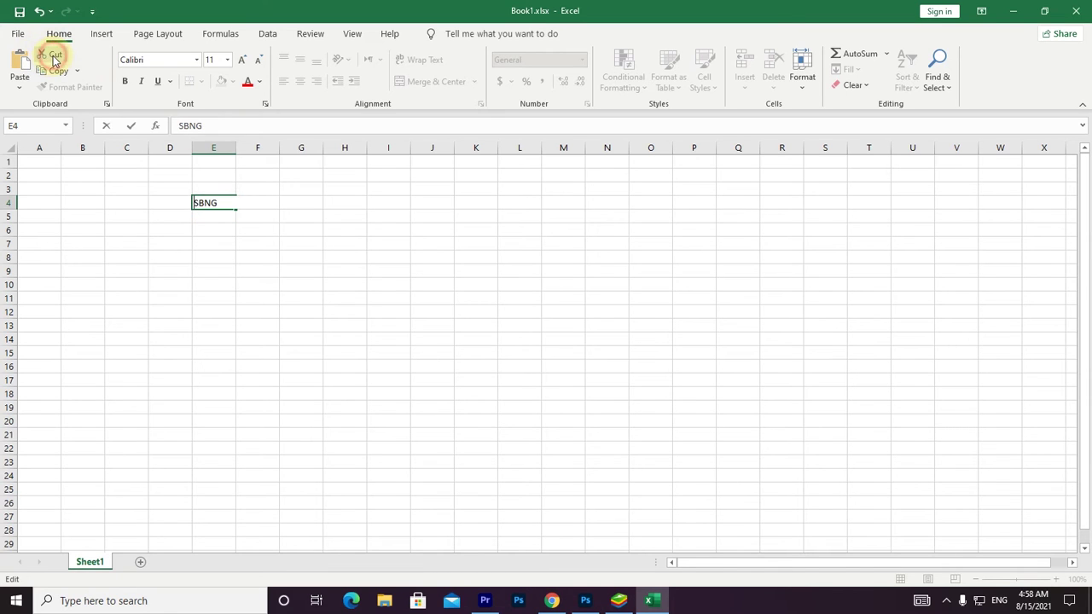
click(118, 214)
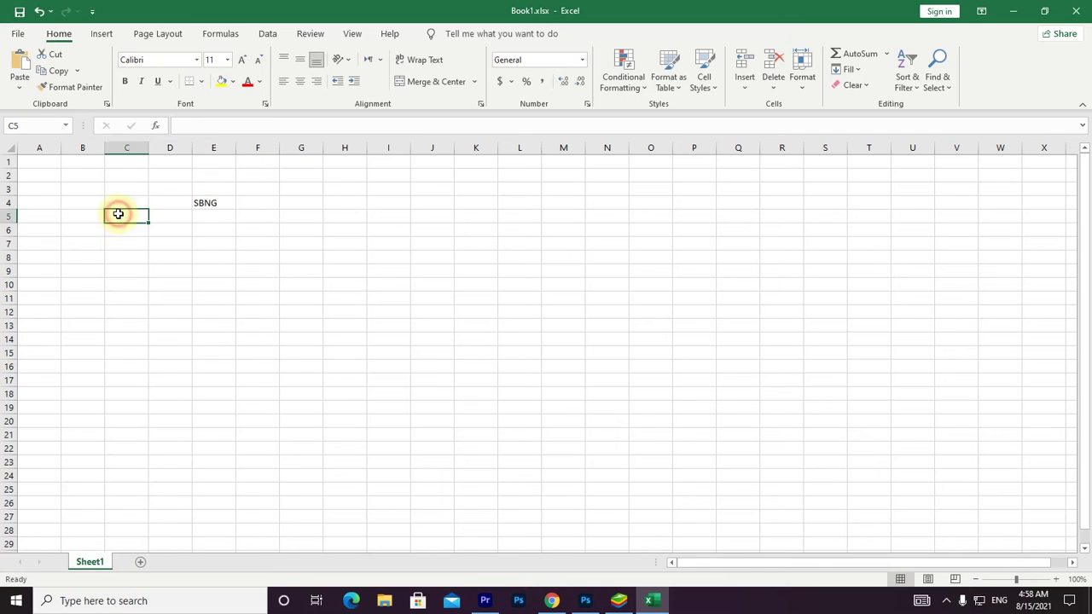
click(19, 68)
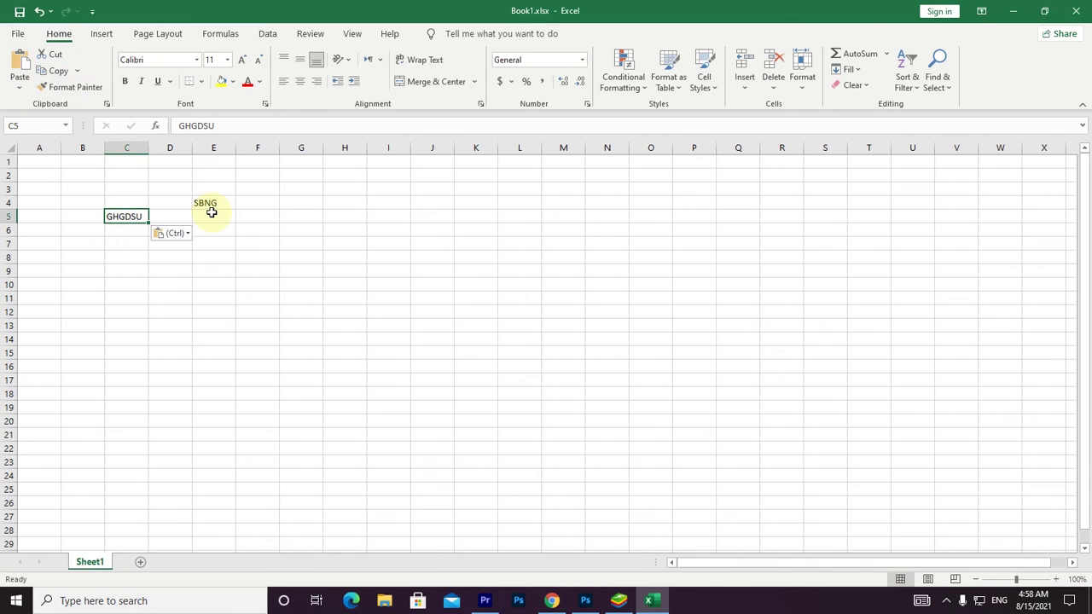
Clear the test entries from cells E4 and C5.
drag(227, 292, 88, 168)
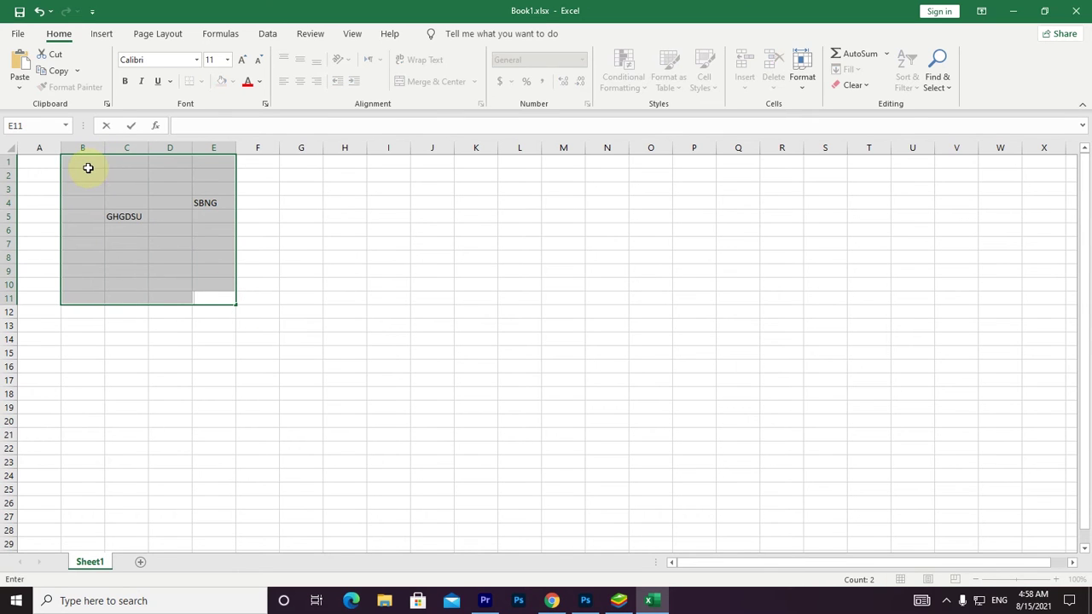
click(215, 205)
key(Delete)
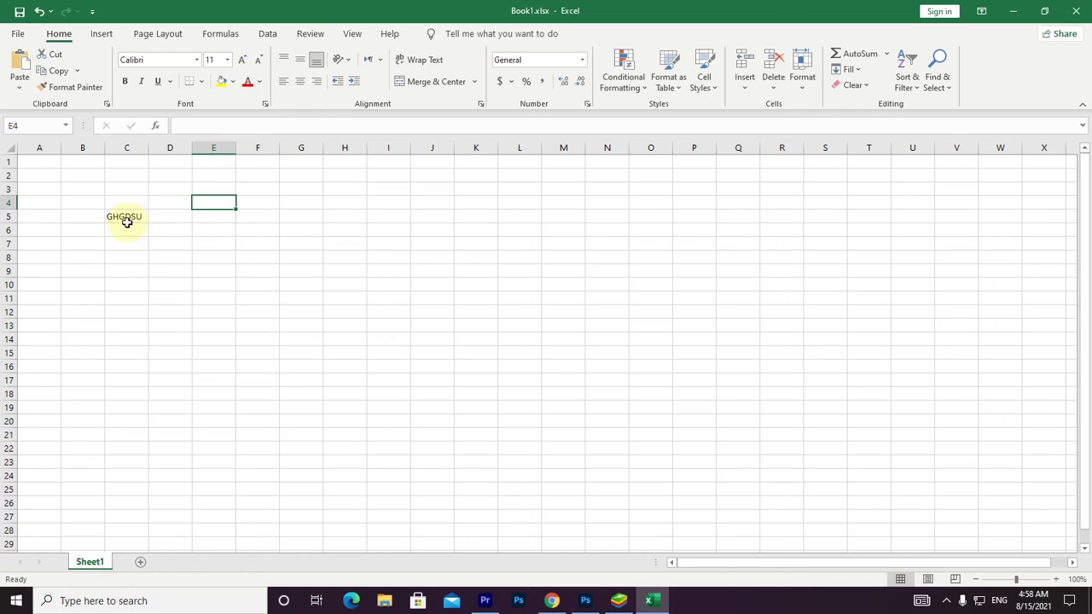
click(127, 220)
key(Delete)
click(37, 164)
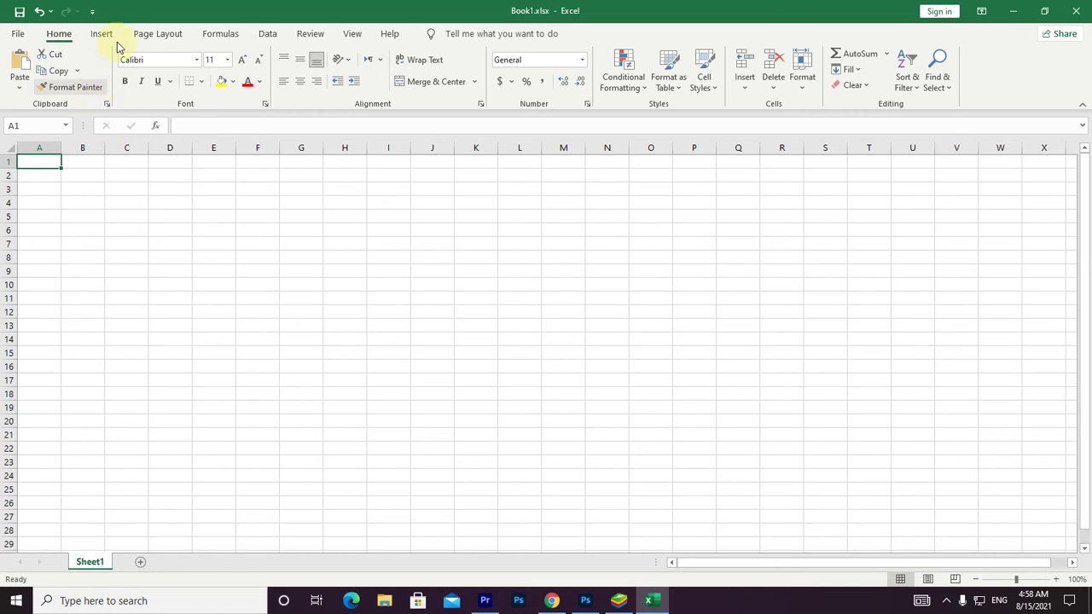
click(197, 65)
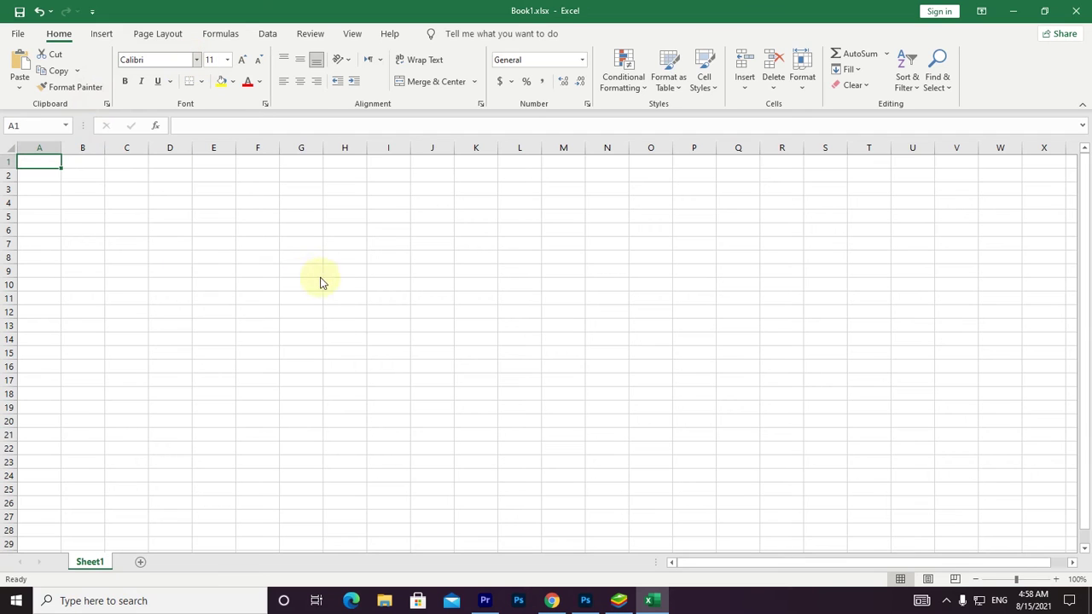
click(332, 214)
Type SARDAR into cell I5 and highlight its text for formatting.
click(410, 222)
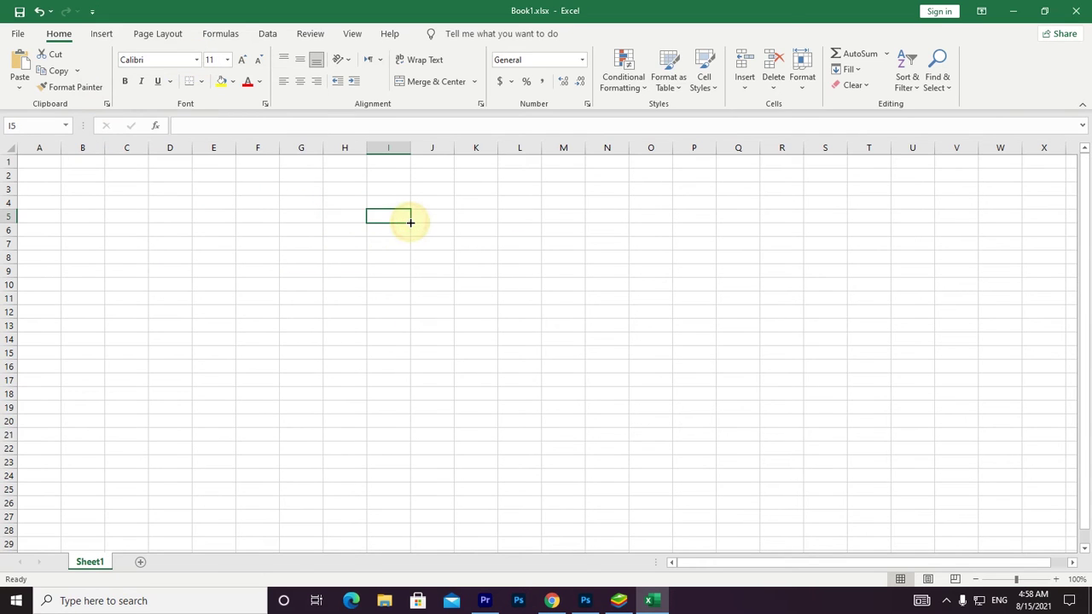
text(SARDAR)
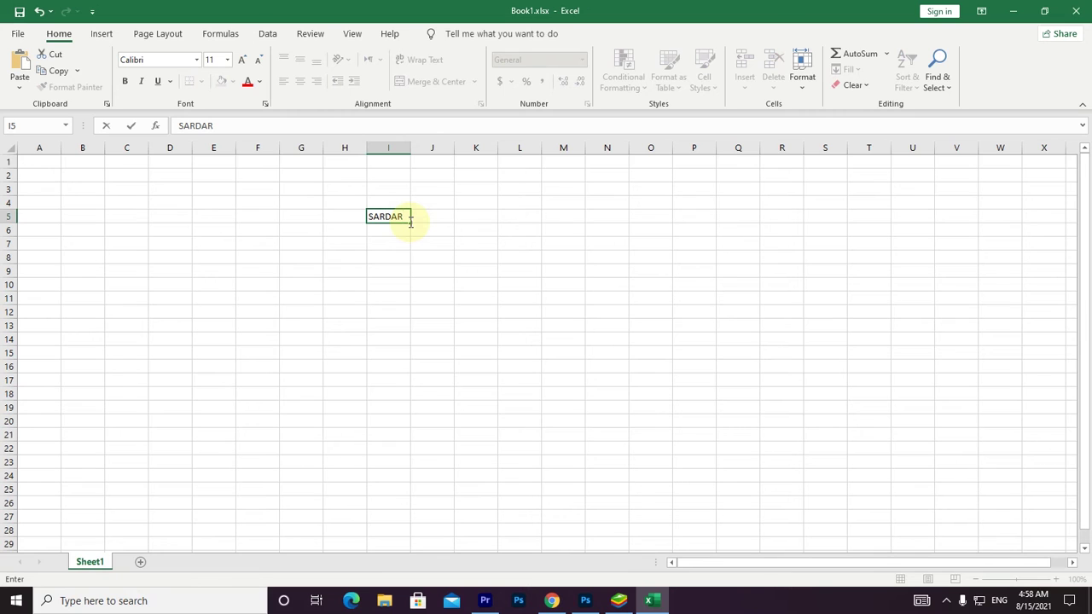
drag(408, 216, 366, 214)
click(385, 213)
key(Escape)
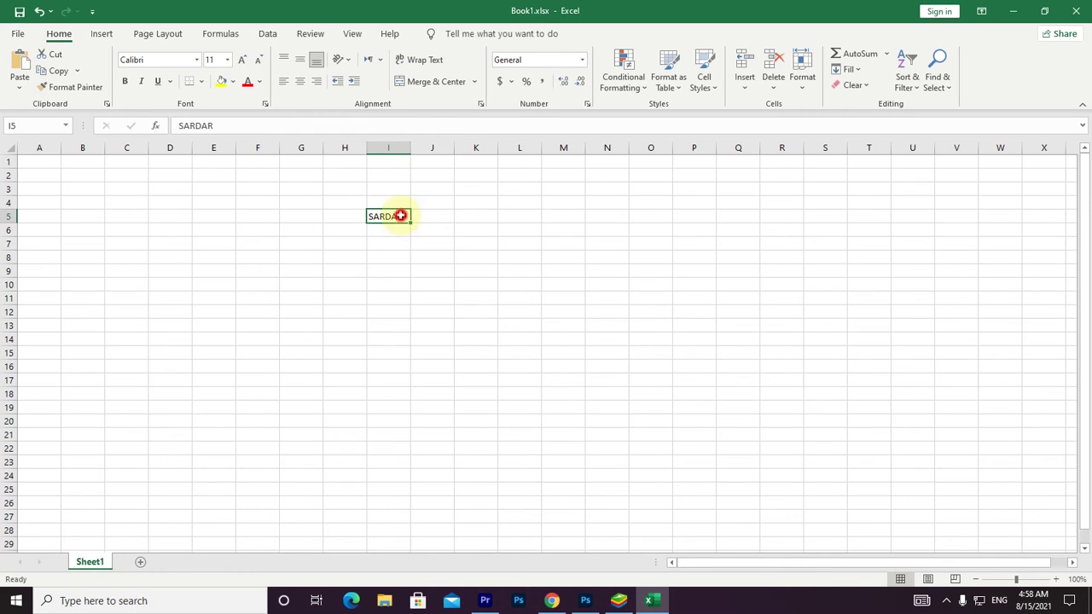
double_click(401, 216)
drag(401, 216, 365, 219)
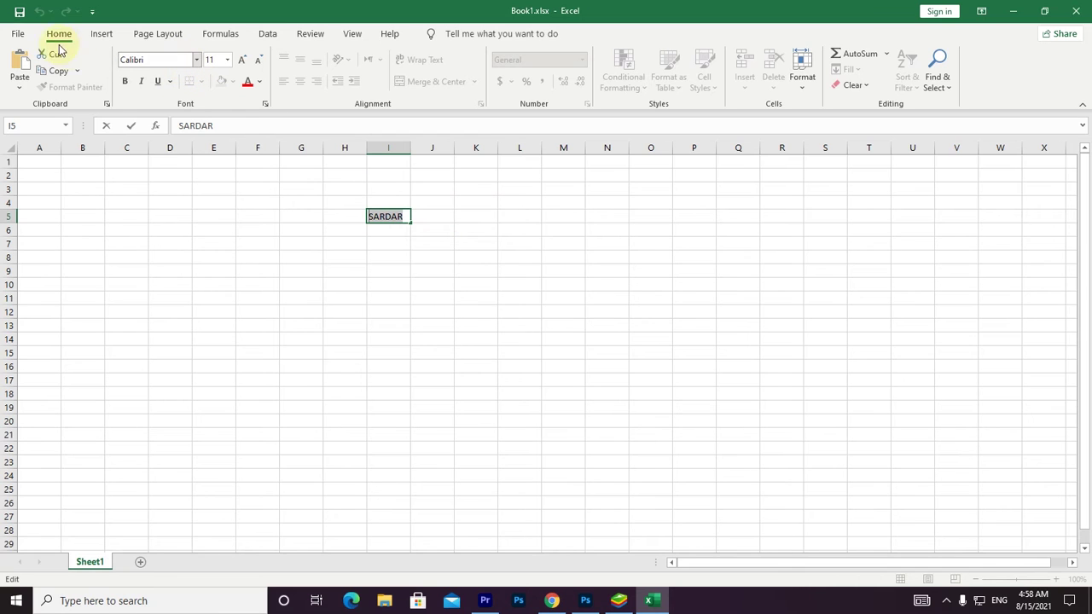
click(196, 60)
Try the Shrikhand and then Rage Italic fonts on SARDAR.
drag(311, 107, 314, 397)
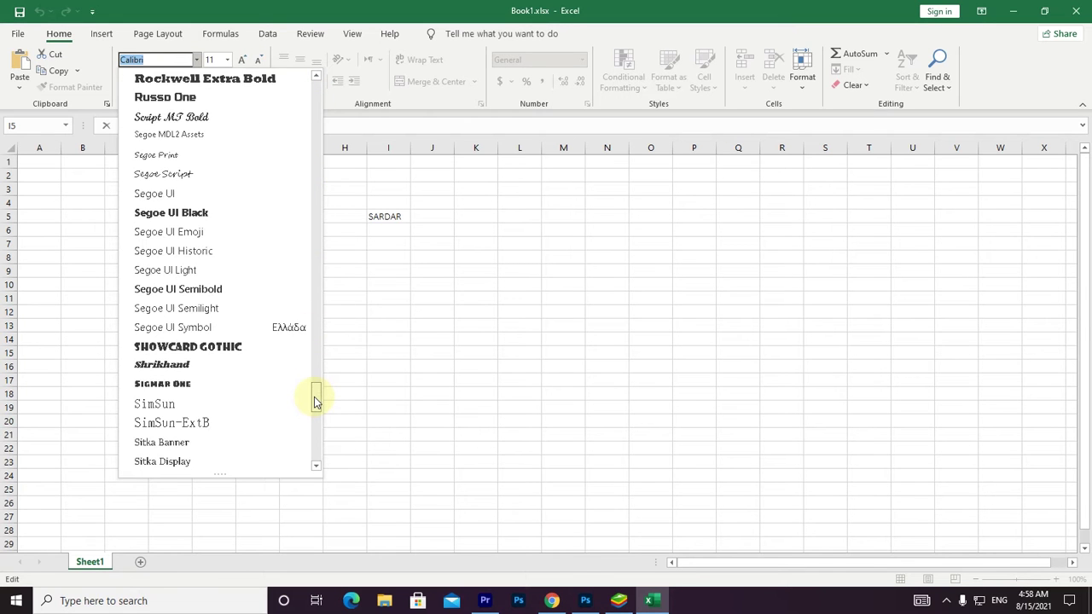
click(218, 375)
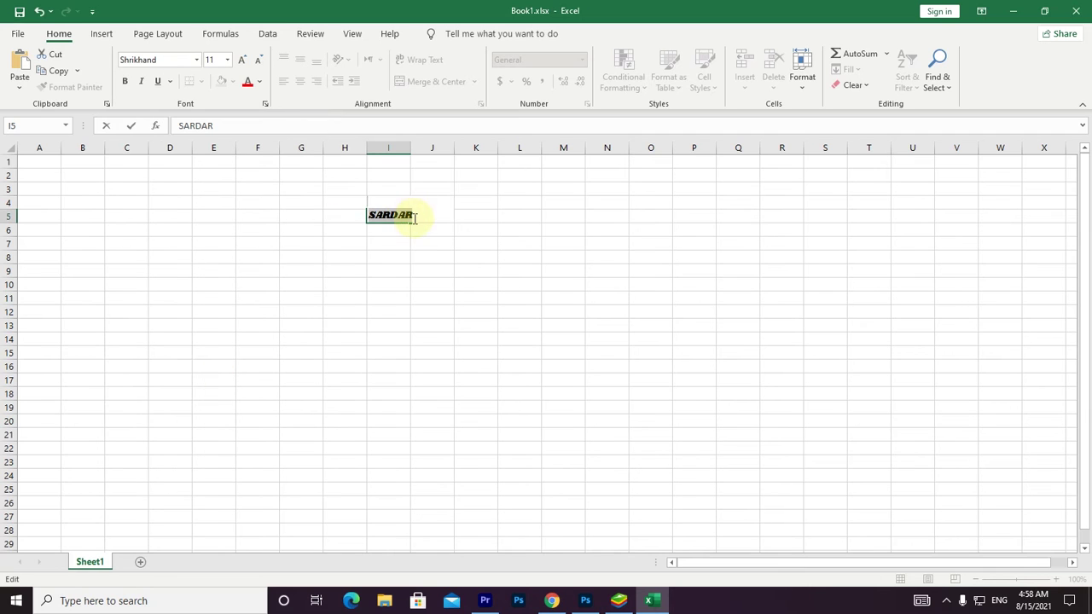
click(196, 60)
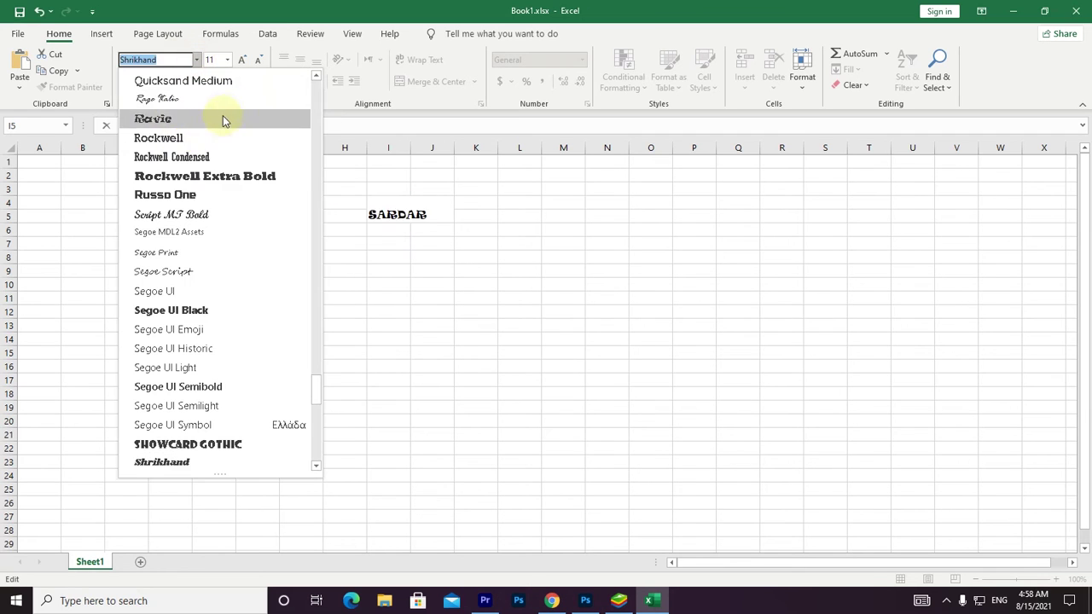
click(226, 102)
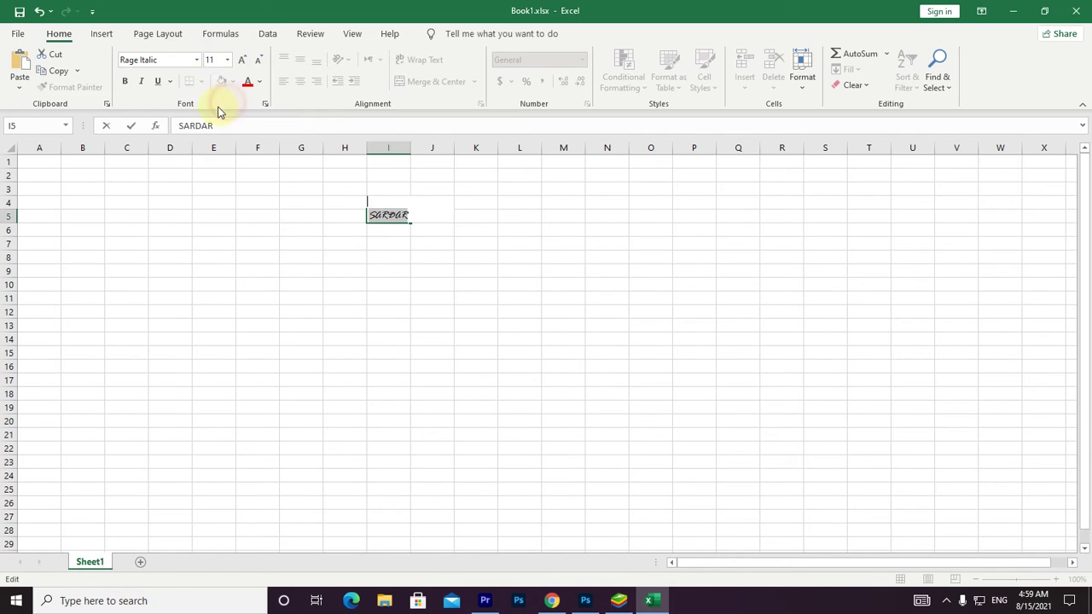
Apply Arial to SARDAR in I5, then reselect its text.
click(196, 60)
click(314, 175)
drag(311, 346, 341, 93)
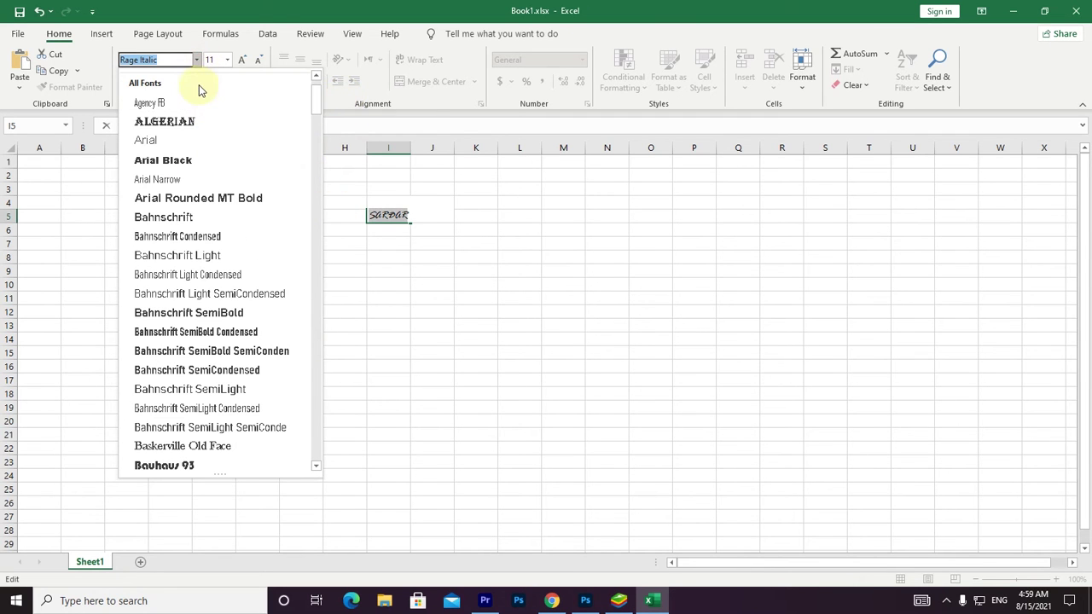
click(185, 134)
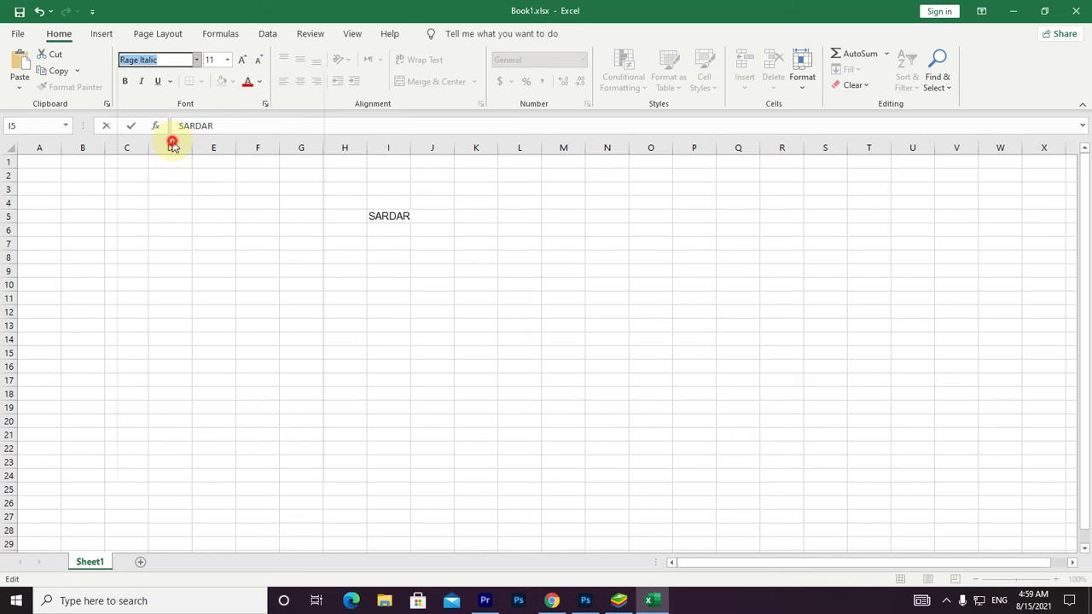
click(406, 216)
drag(408, 215, 349, 205)
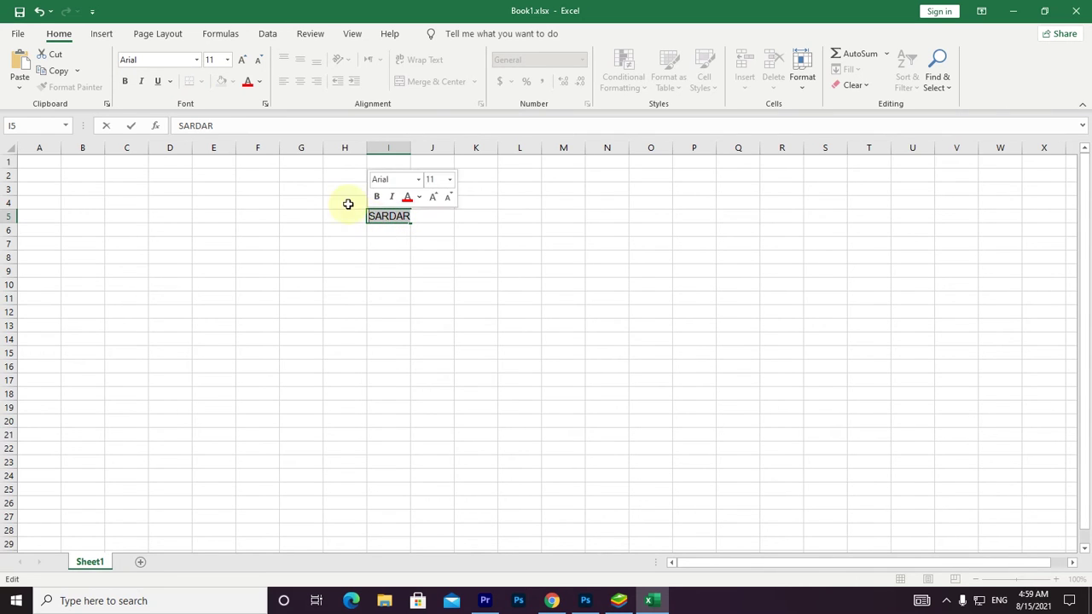
click(195, 59)
Return SARDAR to Calibri and try size 28 before going back to 11.
click(175, 112)
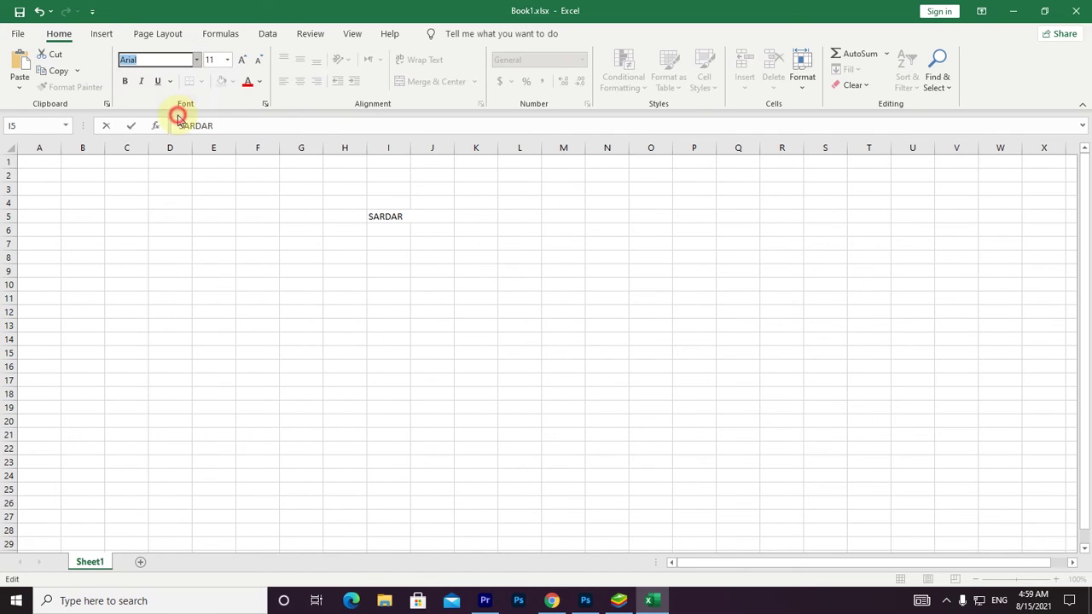
click(228, 61)
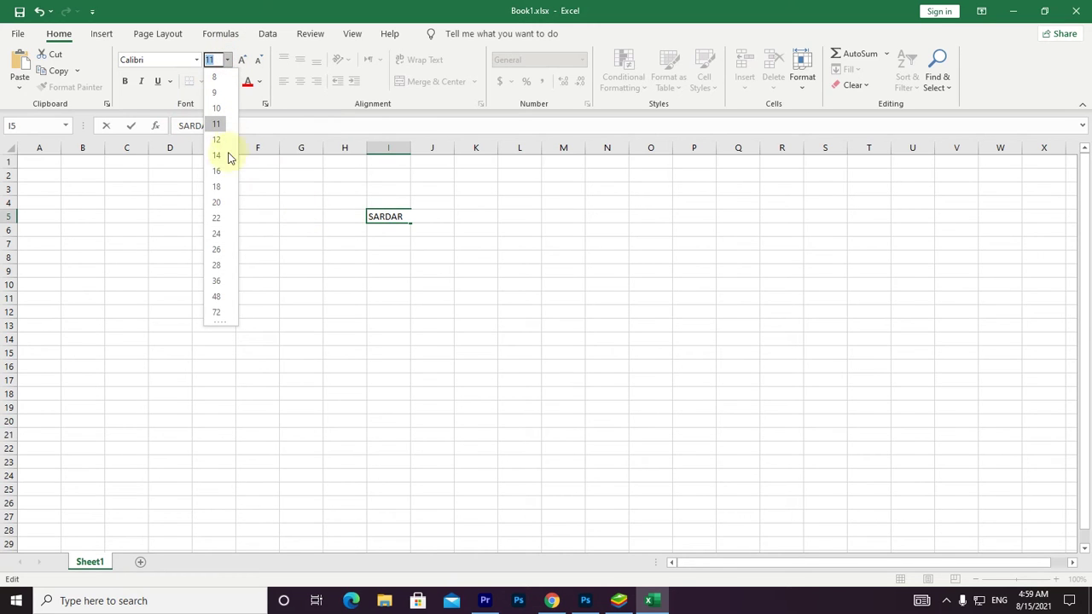
click(217, 265)
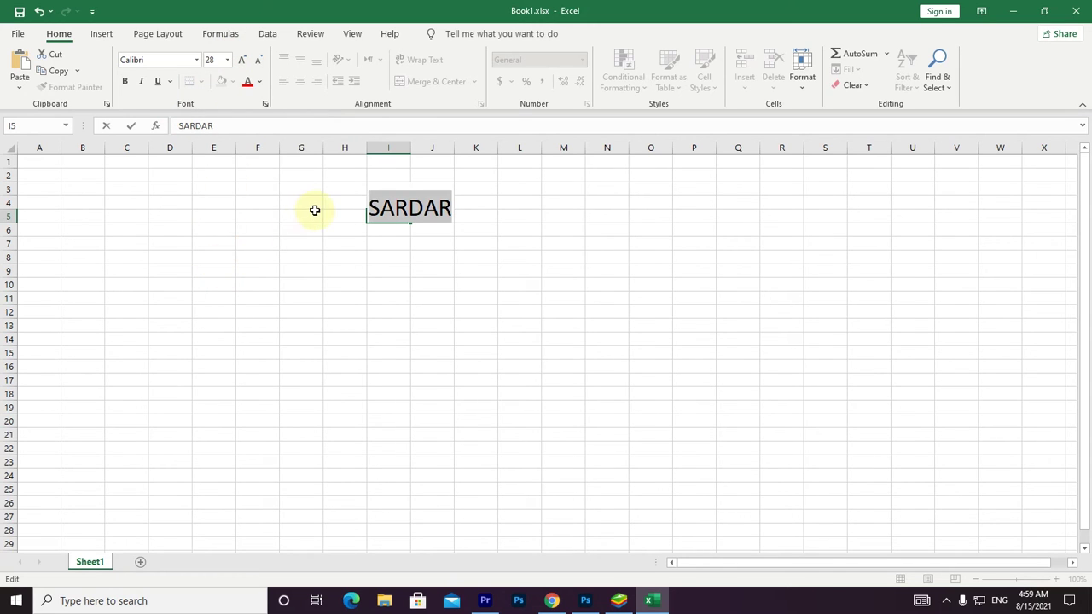
click(223, 62)
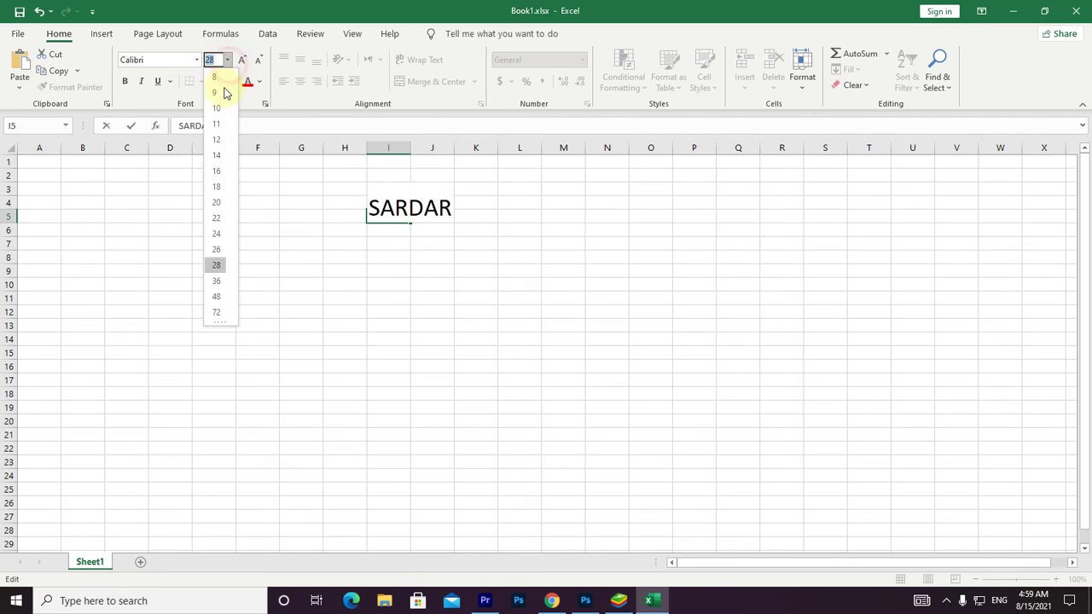
click(221, 129)
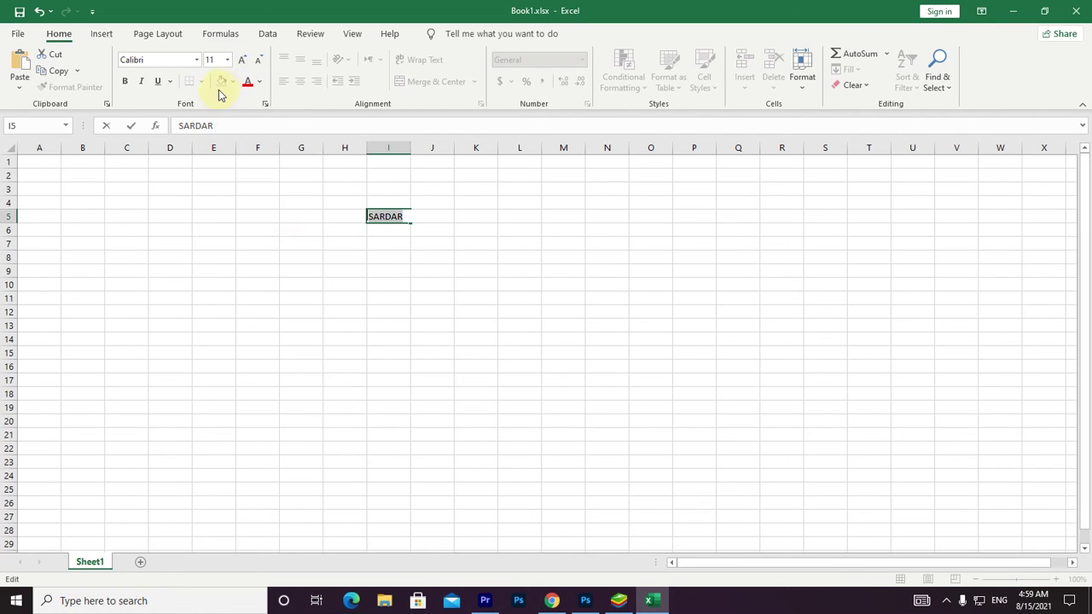
Make SARDAR bold, italic and underlined, ending at font size 12.
click(125, 85)
click(144, 83)
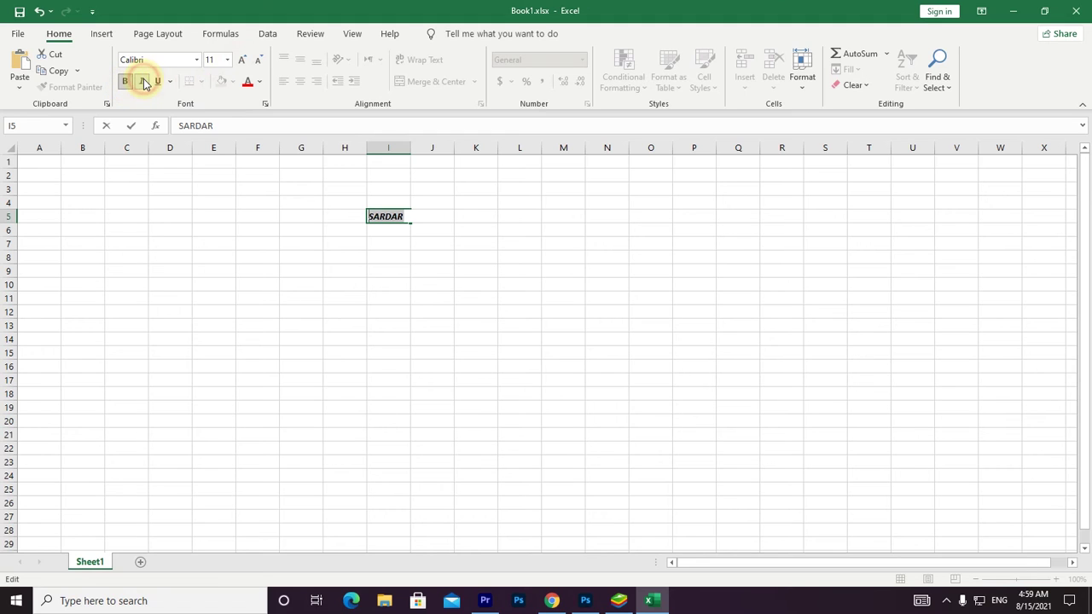
click(159, 83)
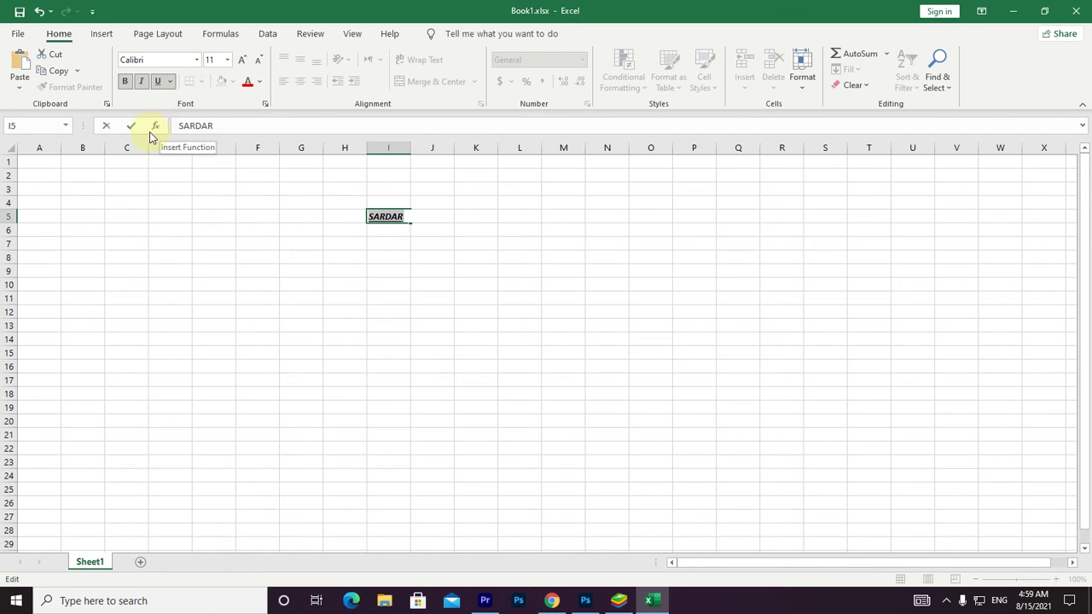
click(243, 60)
click(243, 61)
click(243, 61)
click(244, 61)
click(243, 61)
click(243, 61)
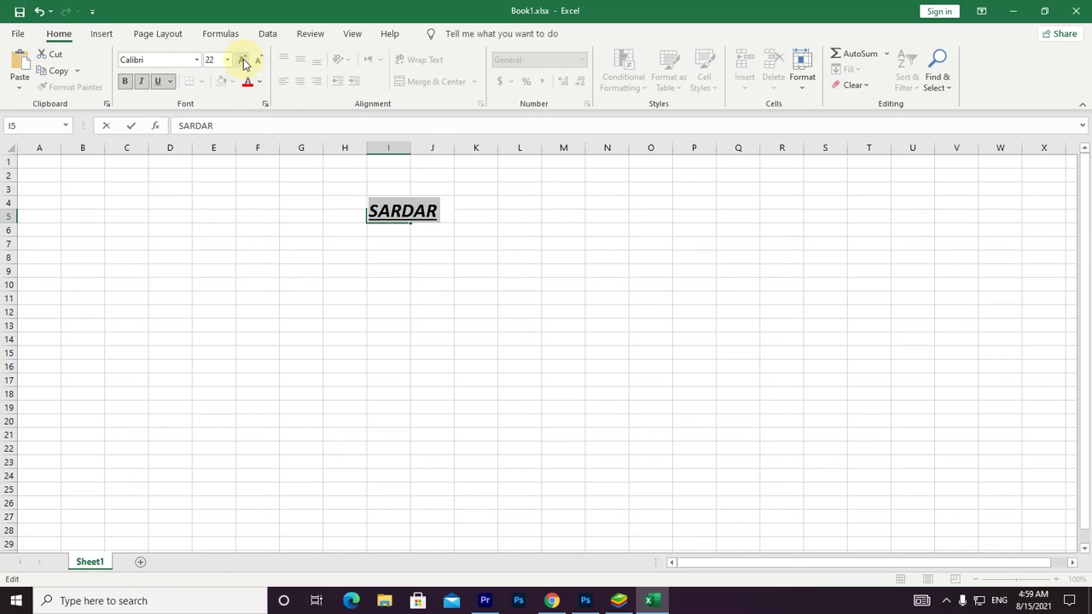
click(259, 61)
click(258, 61)
click(259, 61)
click(259, 62)
click(259, 61)
Colour SARDAR red, then orange, and finish editing cell I5.
click(249, 84)
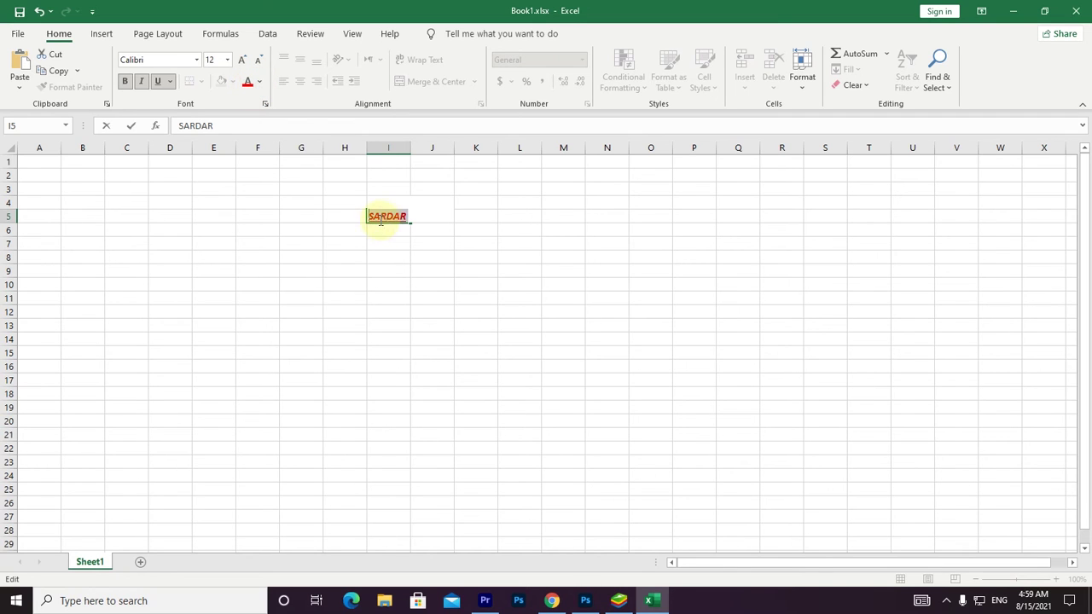
click(262, 87)
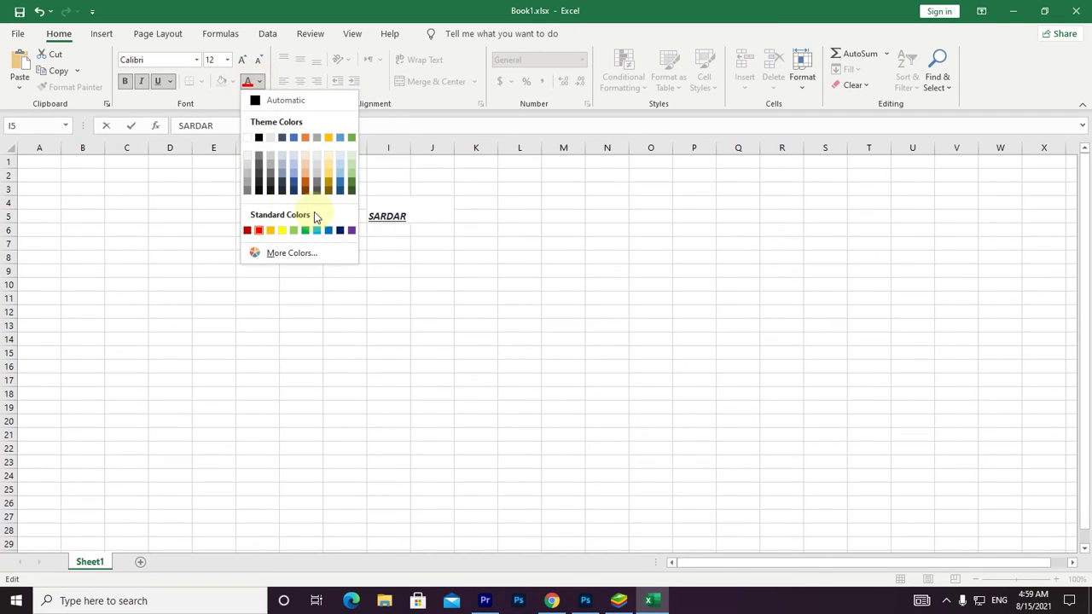
click(304, 177)
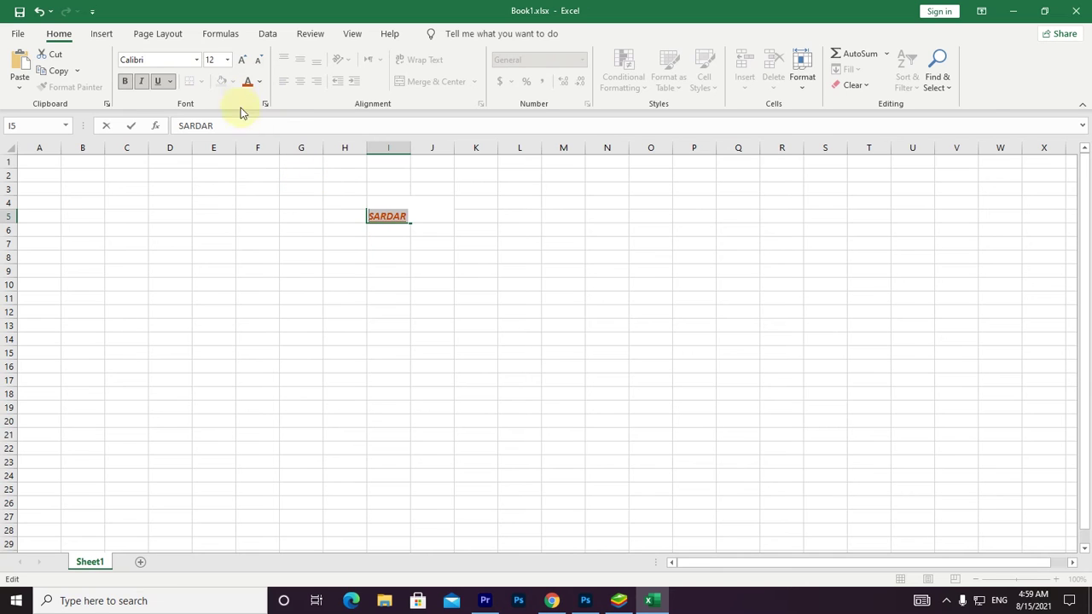
click(291, 227)
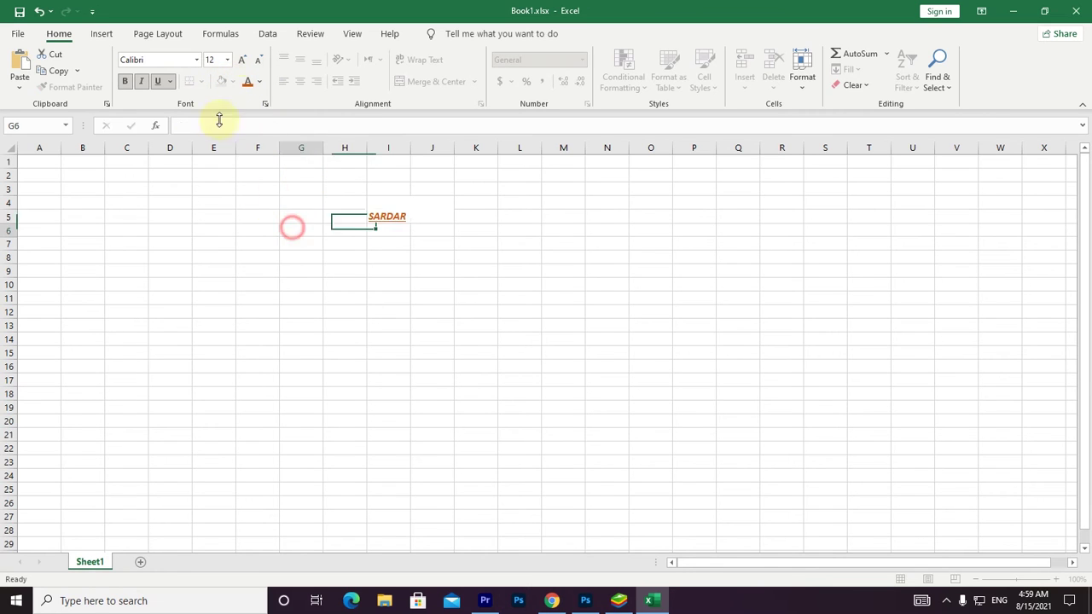
Edit cell I5 and highlight the whole word SARDAR, then minimize Excel.
click(278, 242)
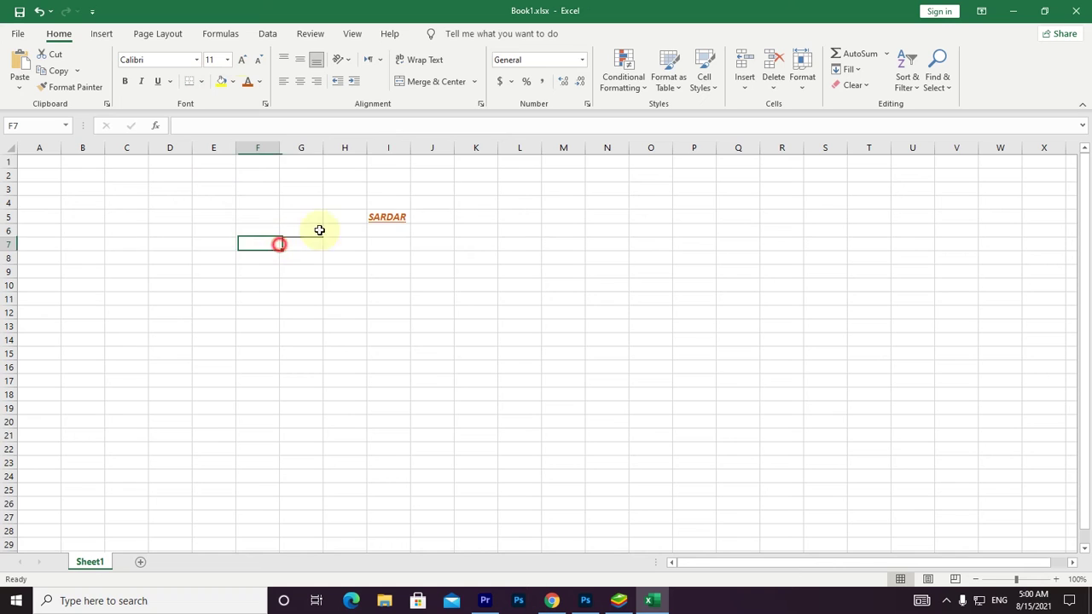
click(378, 218)
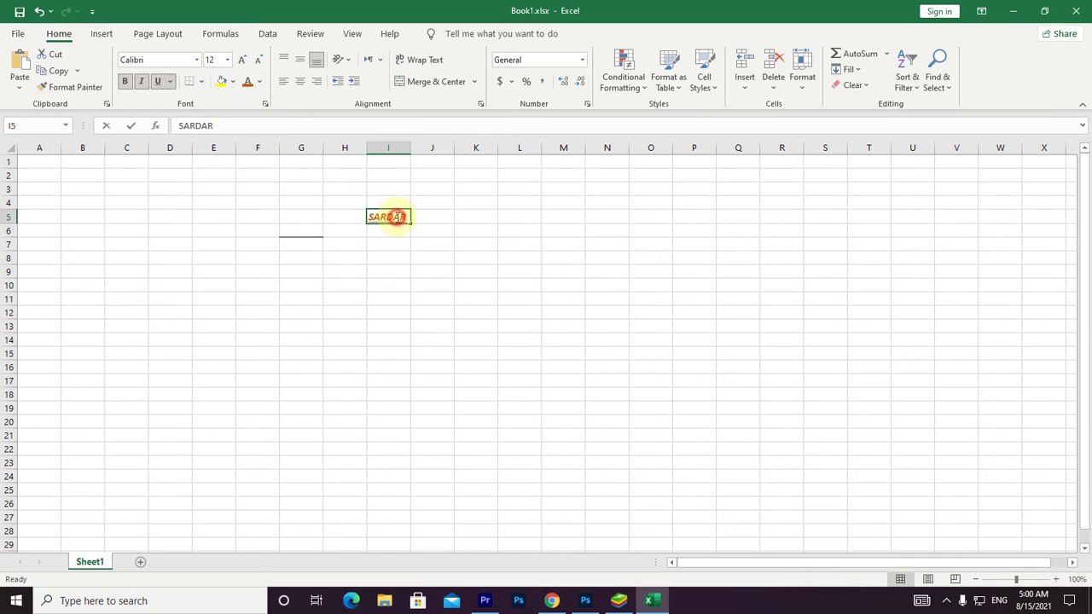
double_click(397, 216)
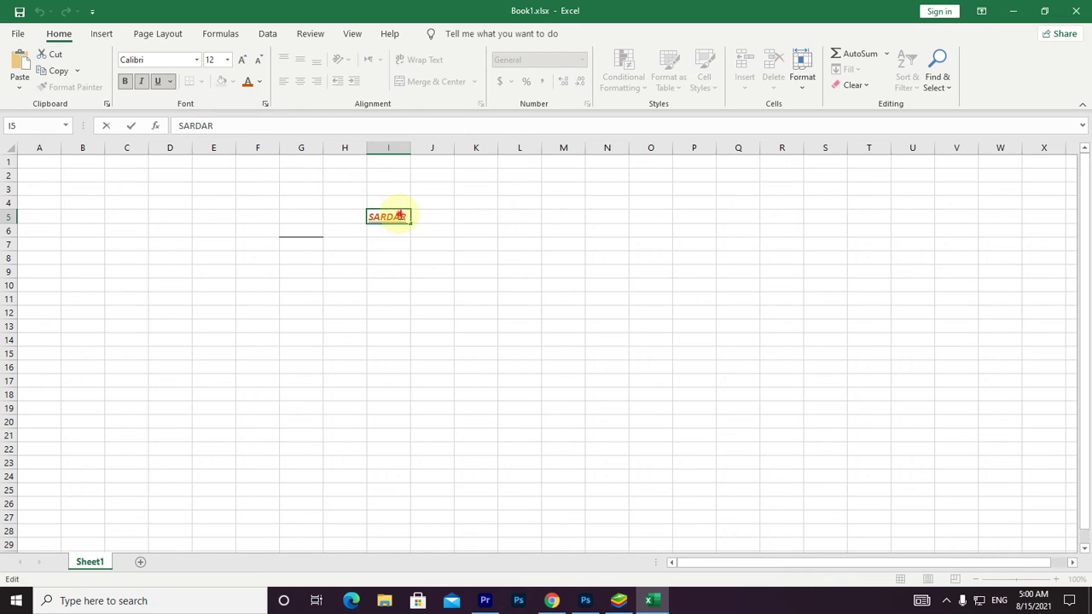
drag(407, 216, 369, 218)
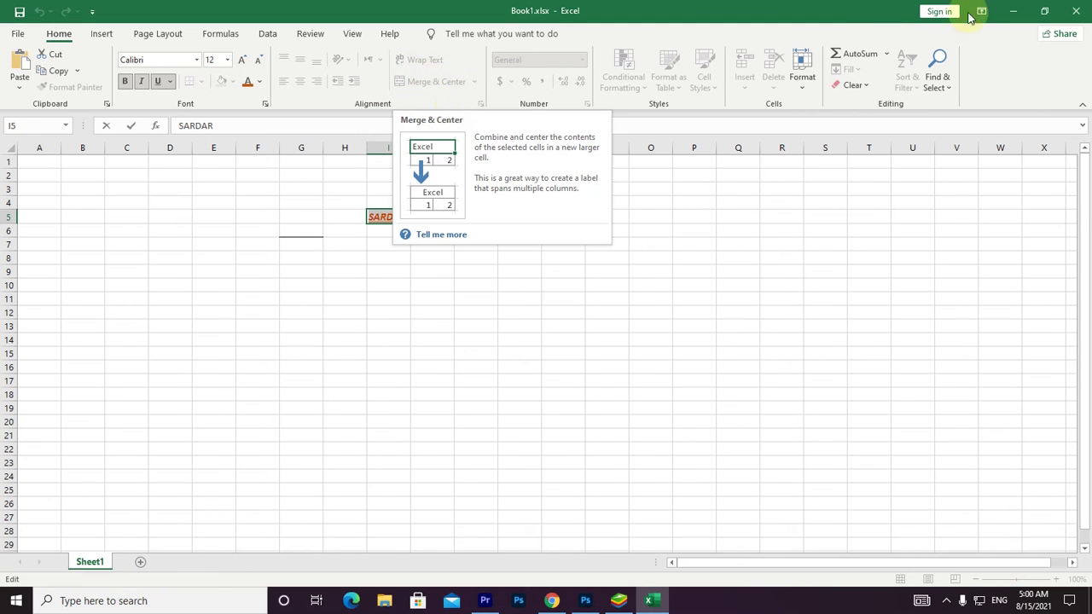
click(1013, 11)
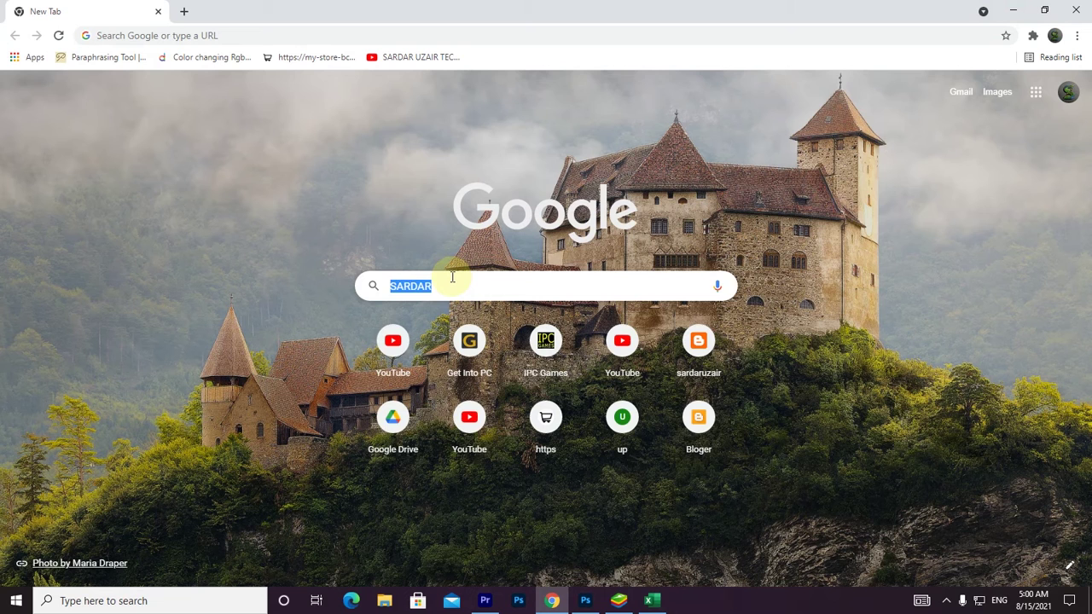
Search Google for 'WARP TEXT' and view the image results.
text(WAR)
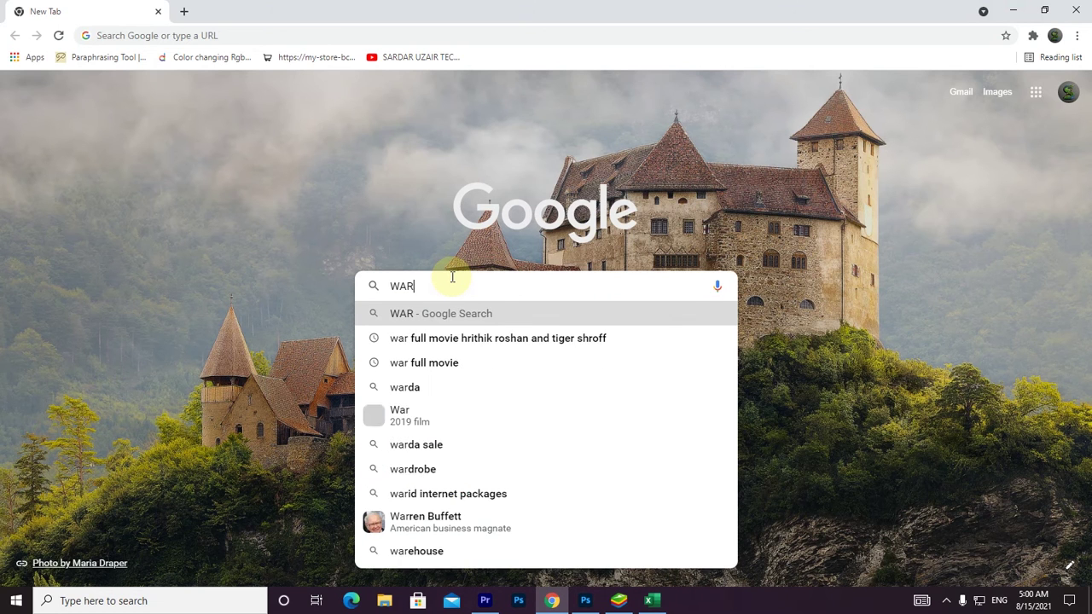
text(P TEXT)
key(Return)
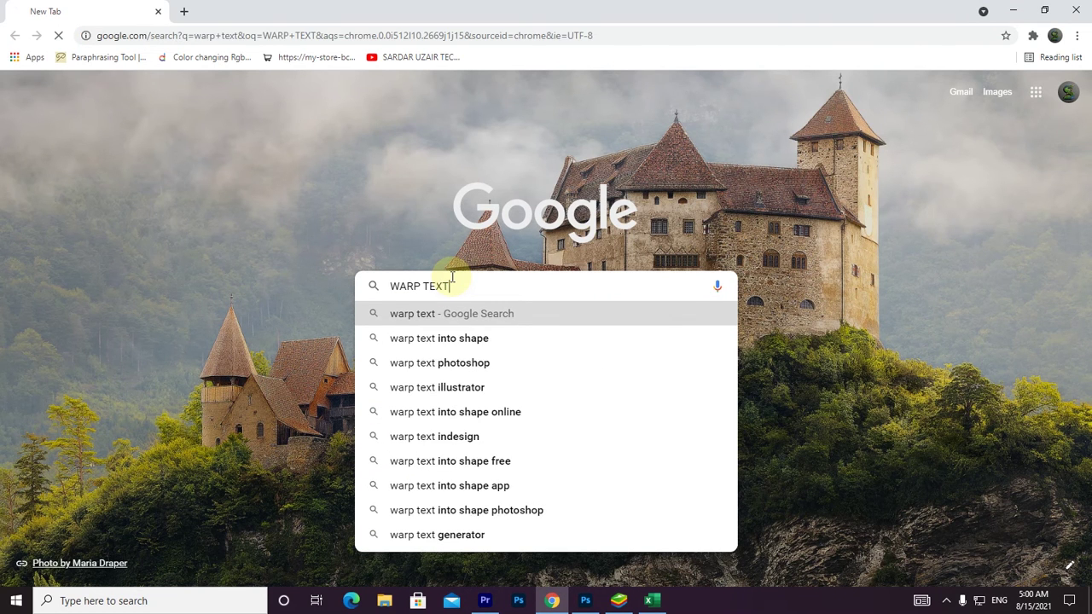
click(209, 146)
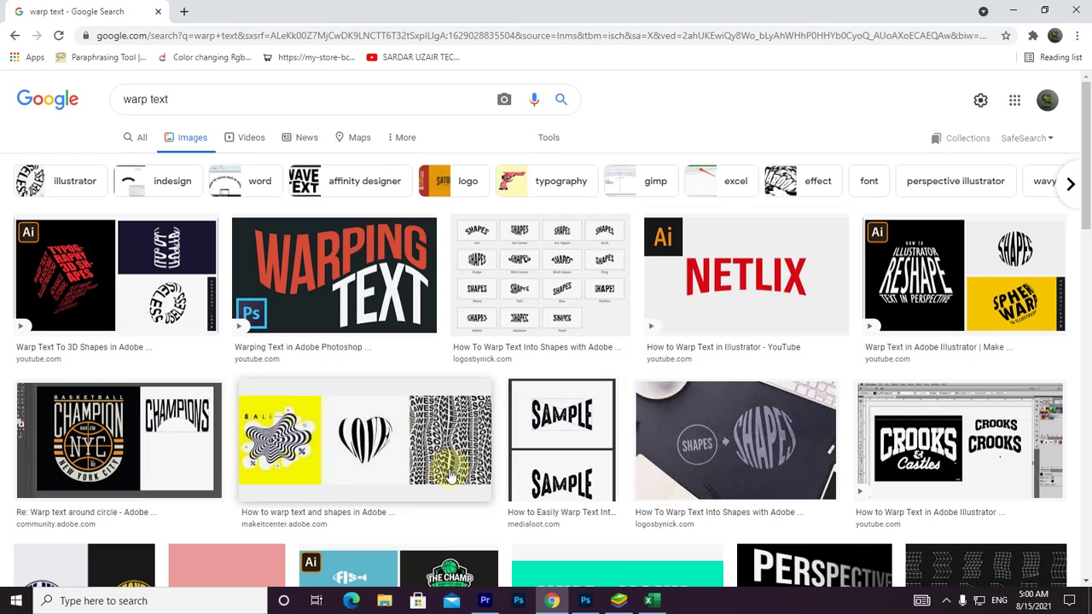
Close Chrome, return to Excel and finish editing cell I5.
click(1077, 11)
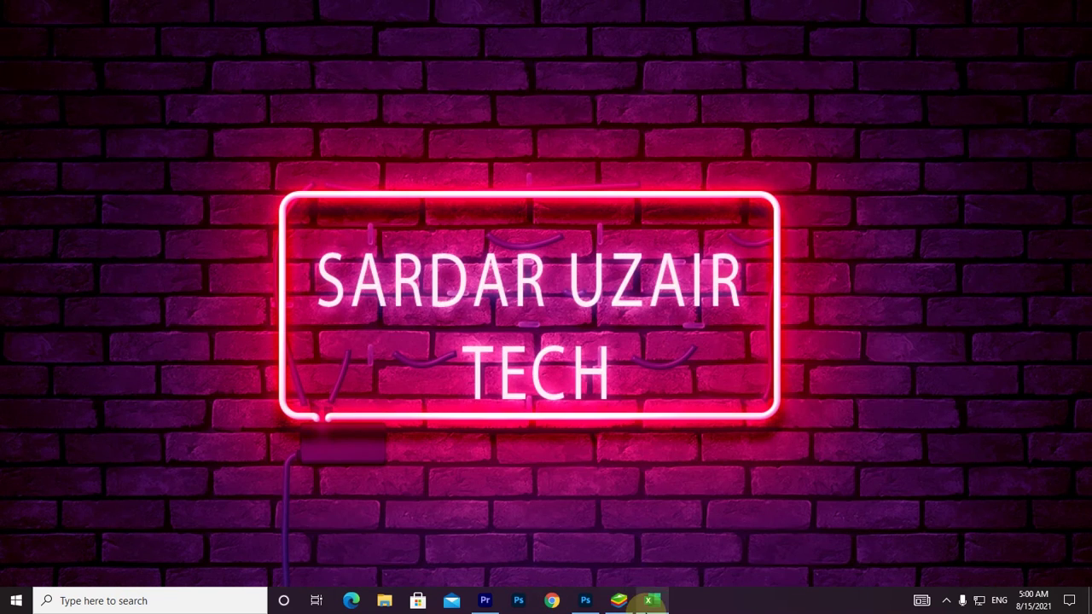
click(652, 601)
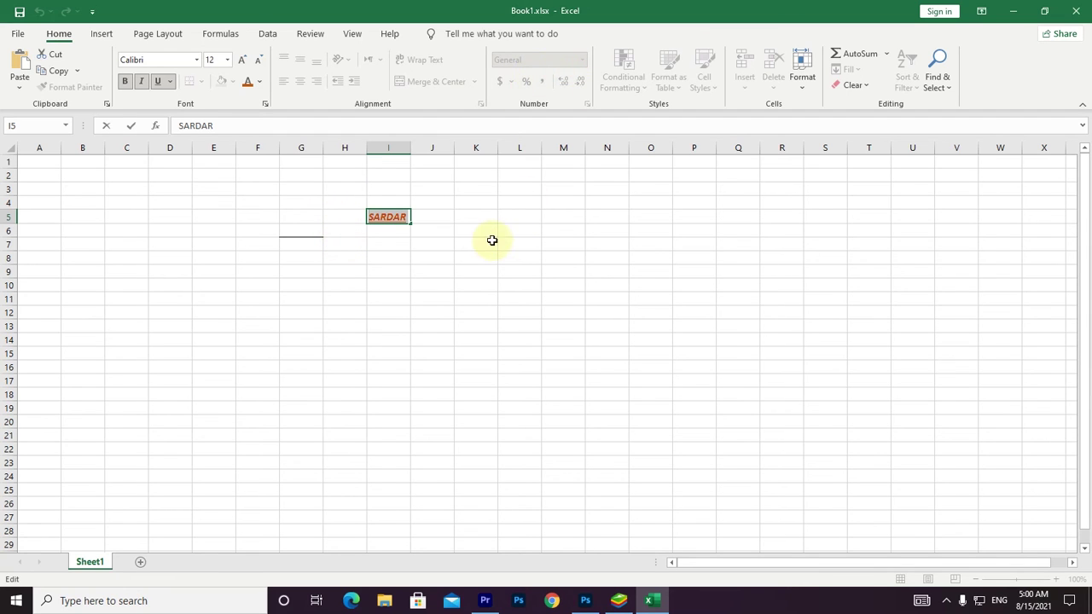
click(433, 224)
click(390, 216)
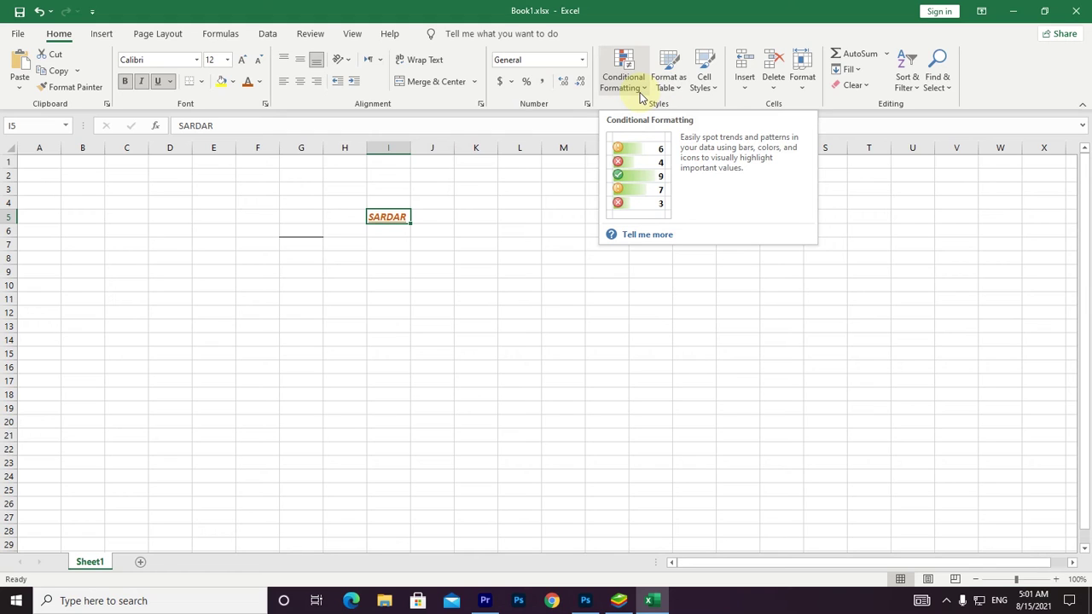
click(432, 271)
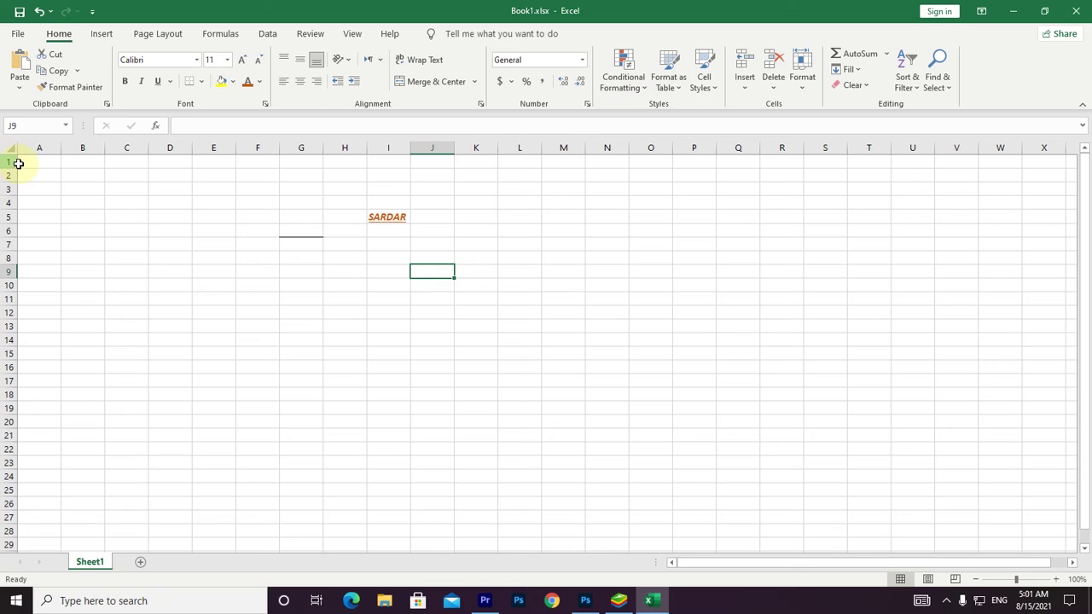
click(36, 163)
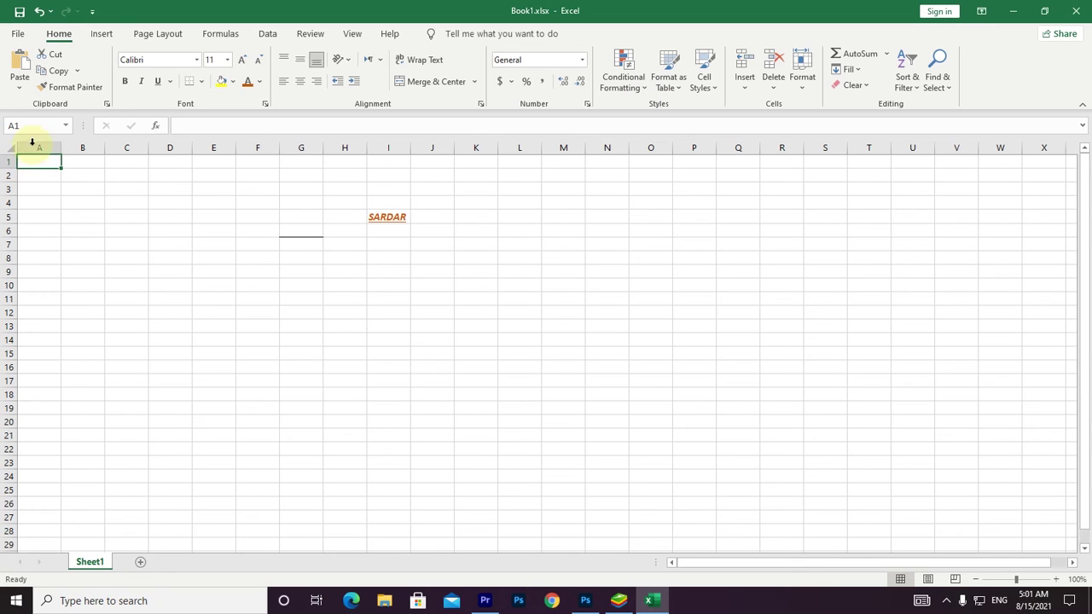
drag(41, 159, 5, 588)
drag(154, 393, 83, 72)
drag(47, 40, 48, 42)
click(41, 159)
click(378, 217)
click(300, 62)
click(283, 58)
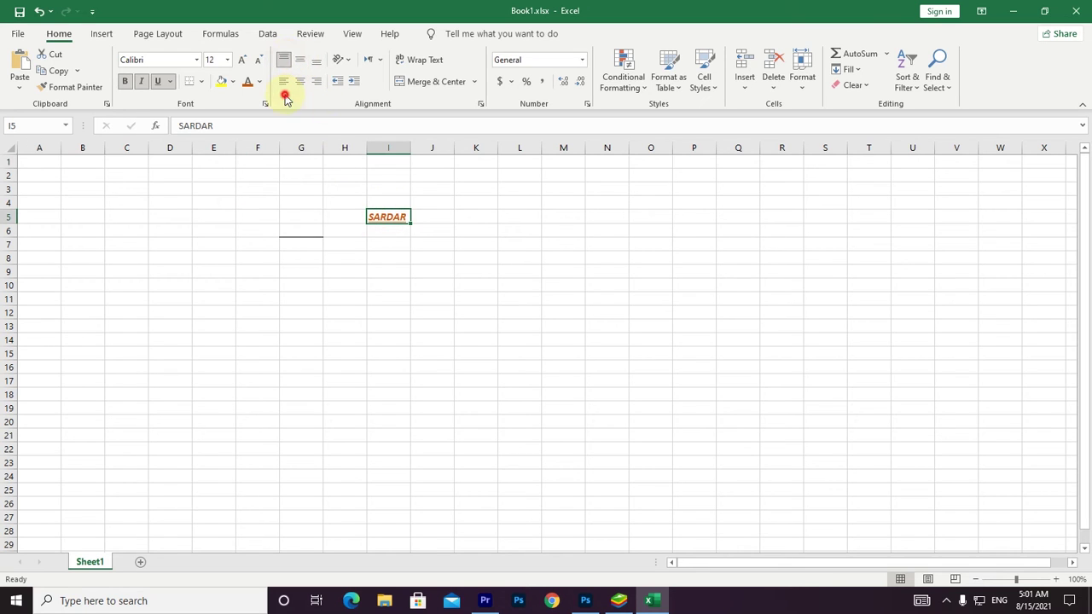
click(304, 200)
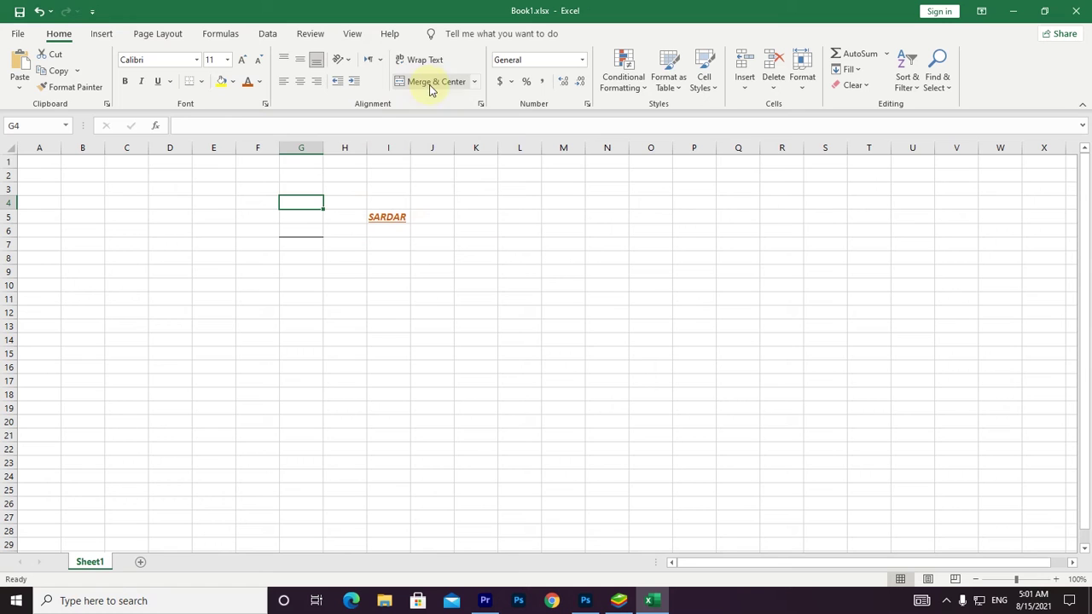
click(580, 62)
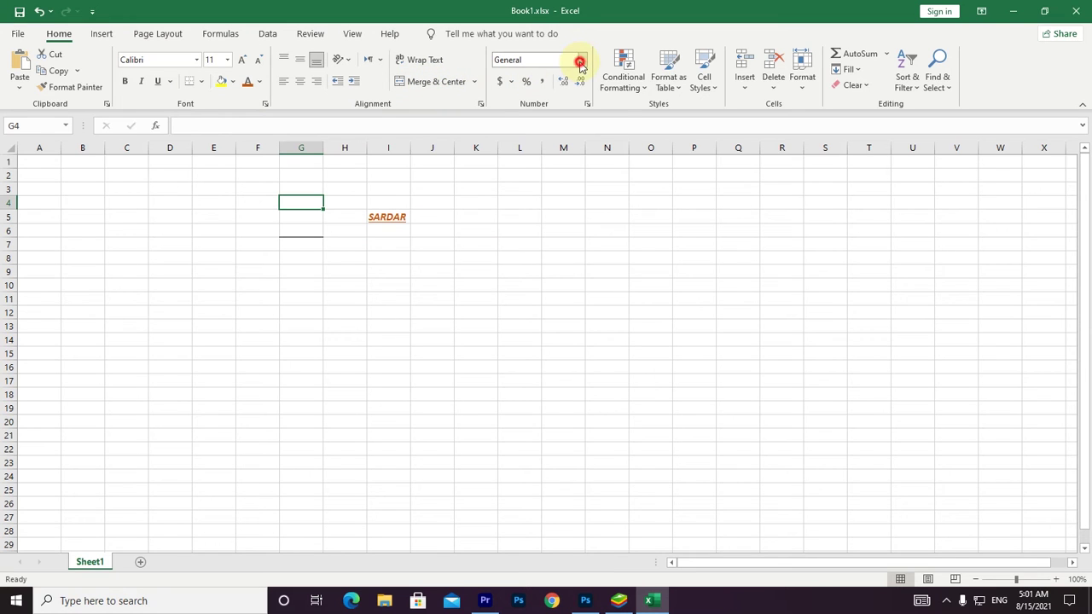
click(548, 121)
click(578, 60)
click(568, 83)
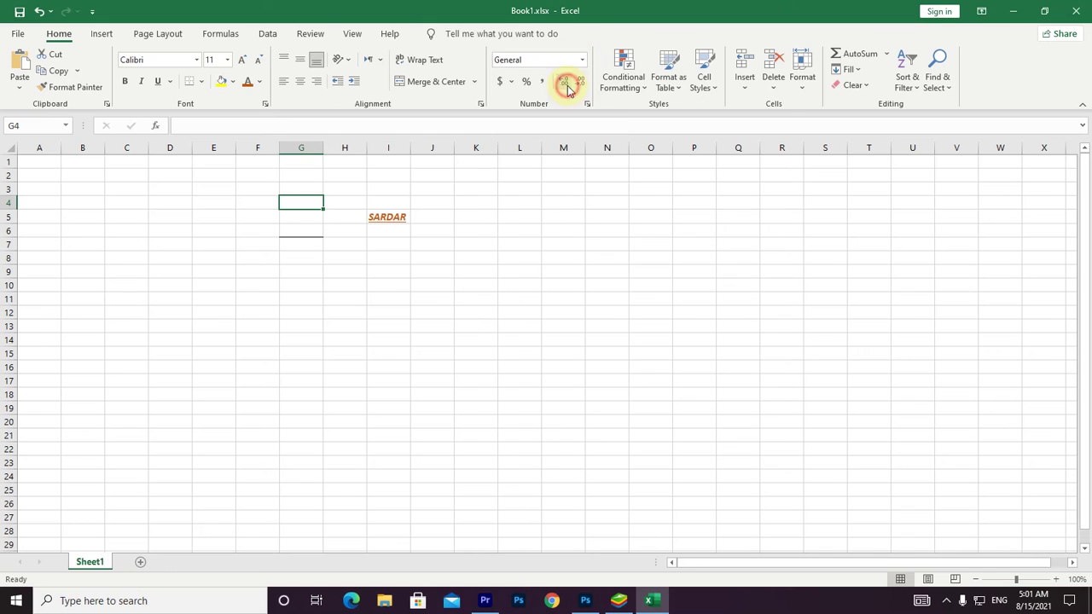
click(510, 82)
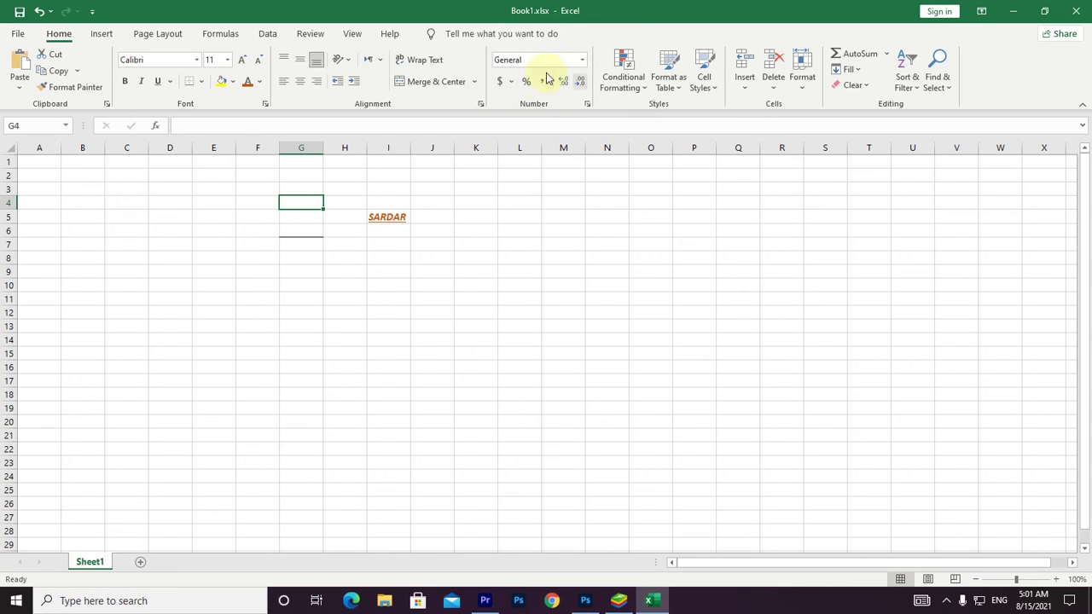
click(396, 223)
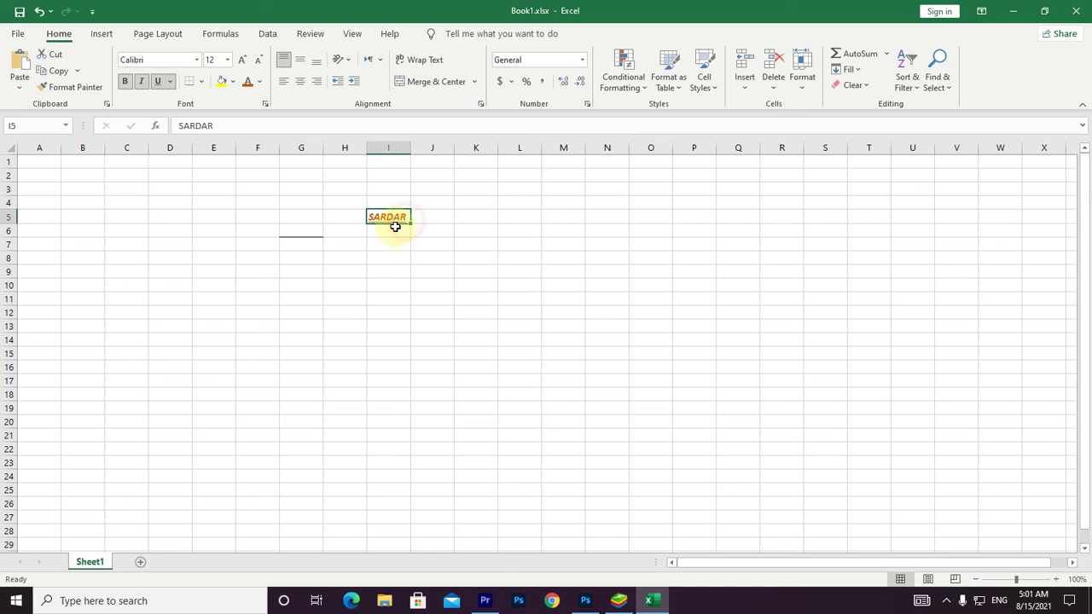
key(BackSpace)
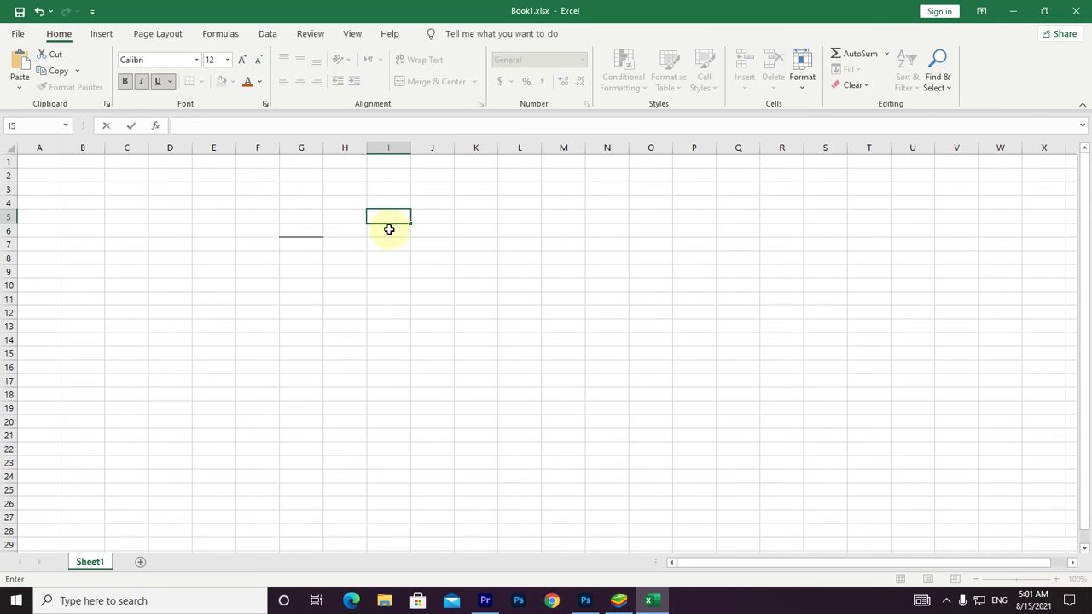
click(300, 229)
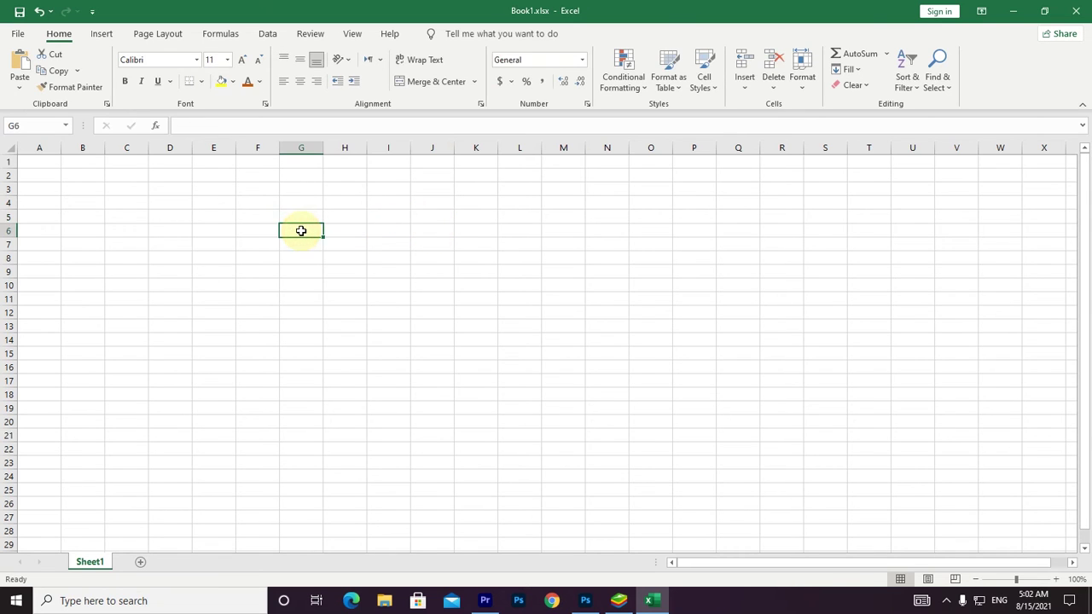
click(376, 217)
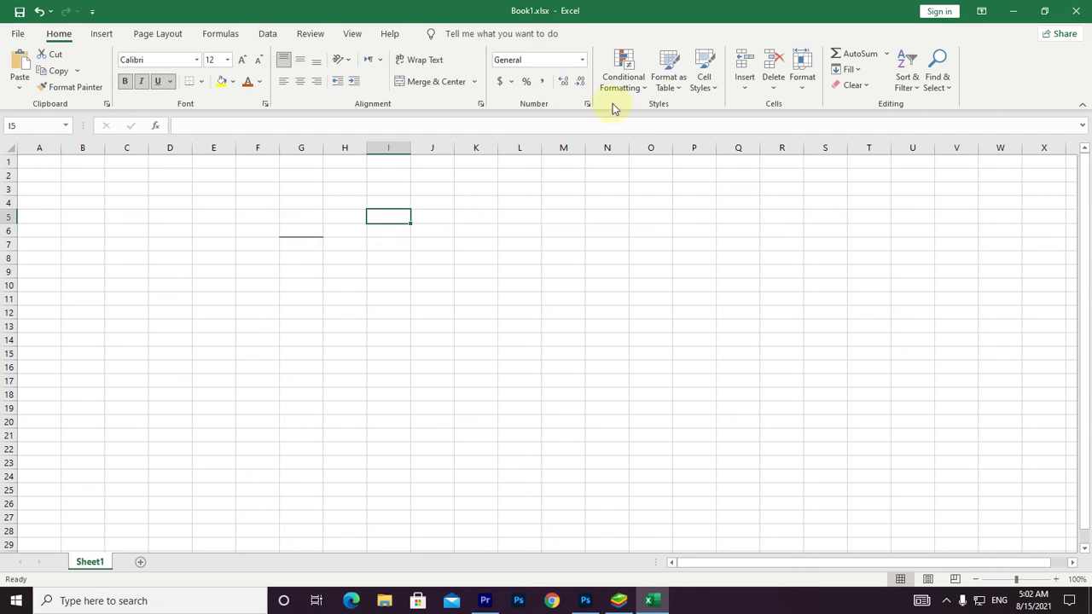
click(705, 81)
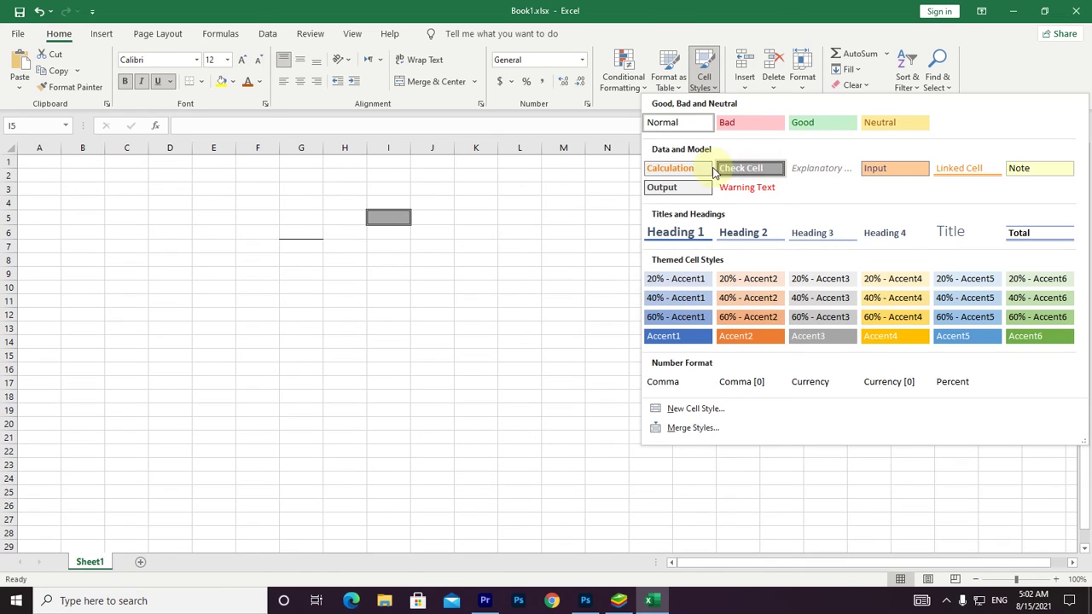
click(709, 30)
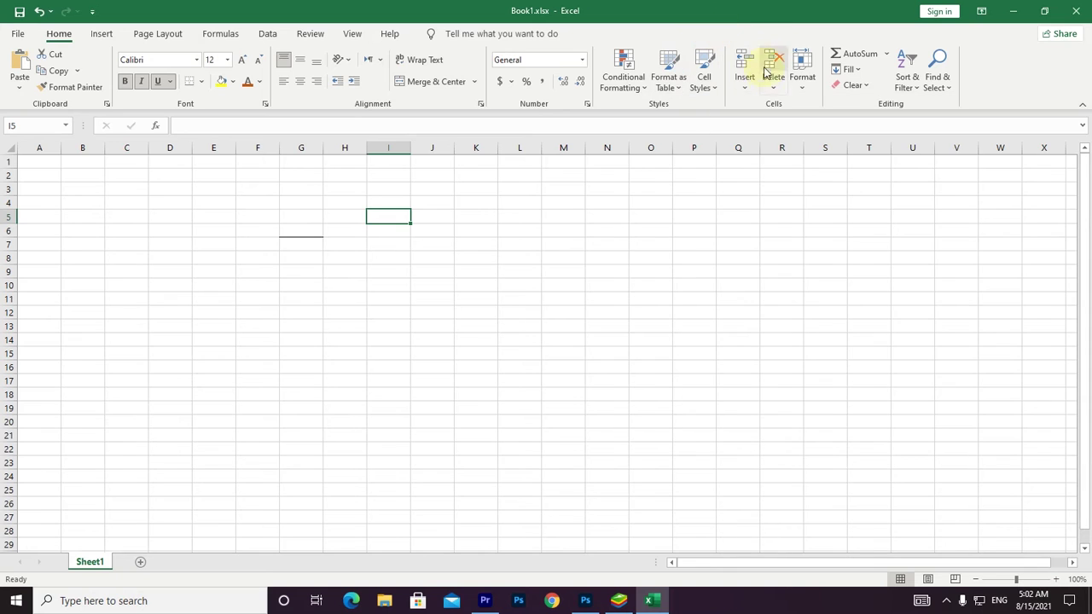
click(748, 91)
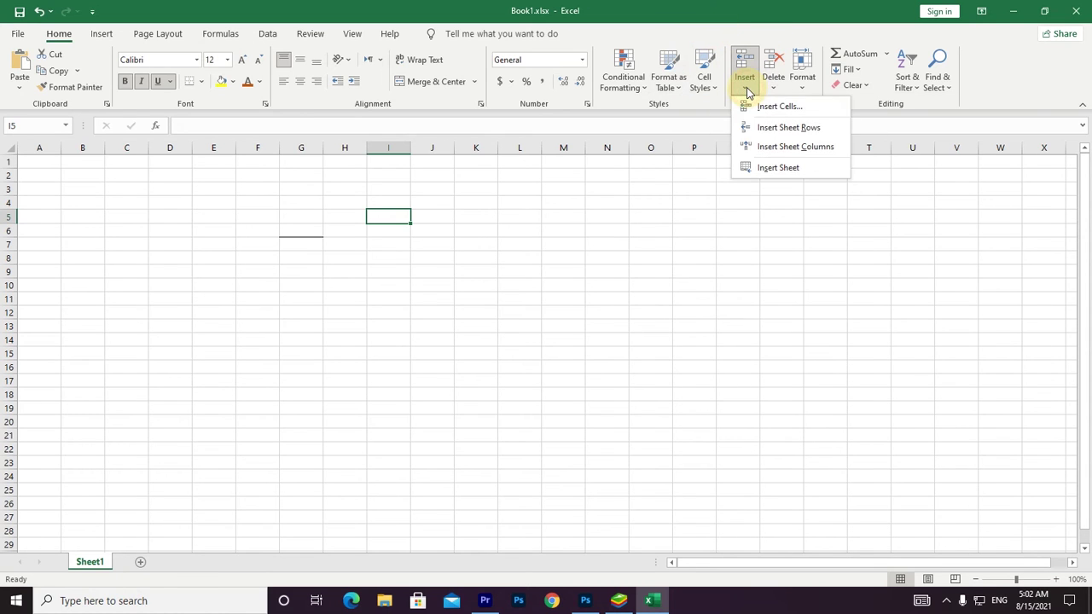
click(778, 90)
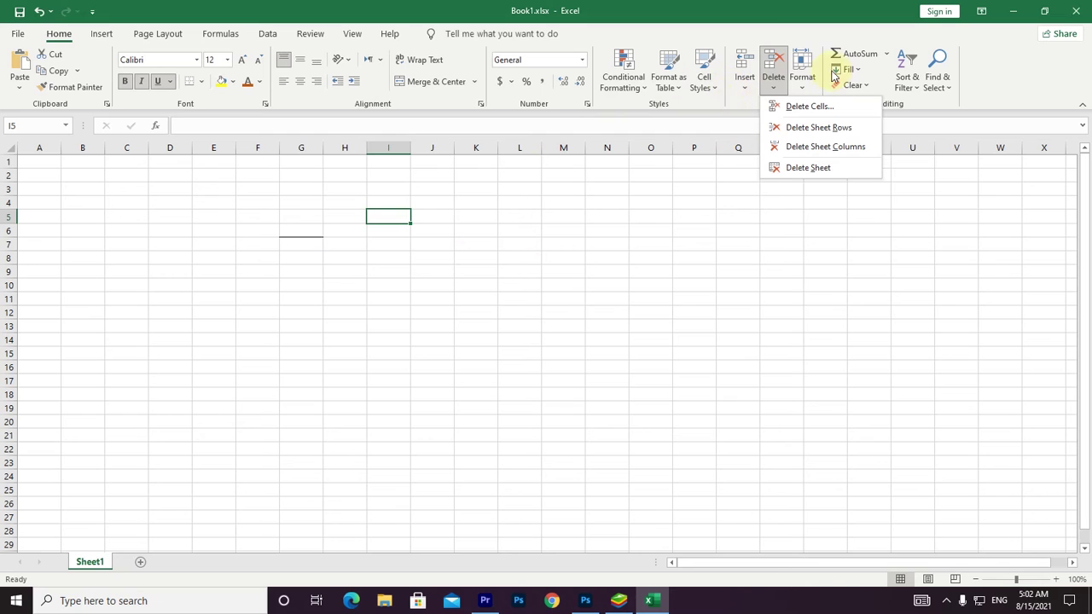
click(999, 80)
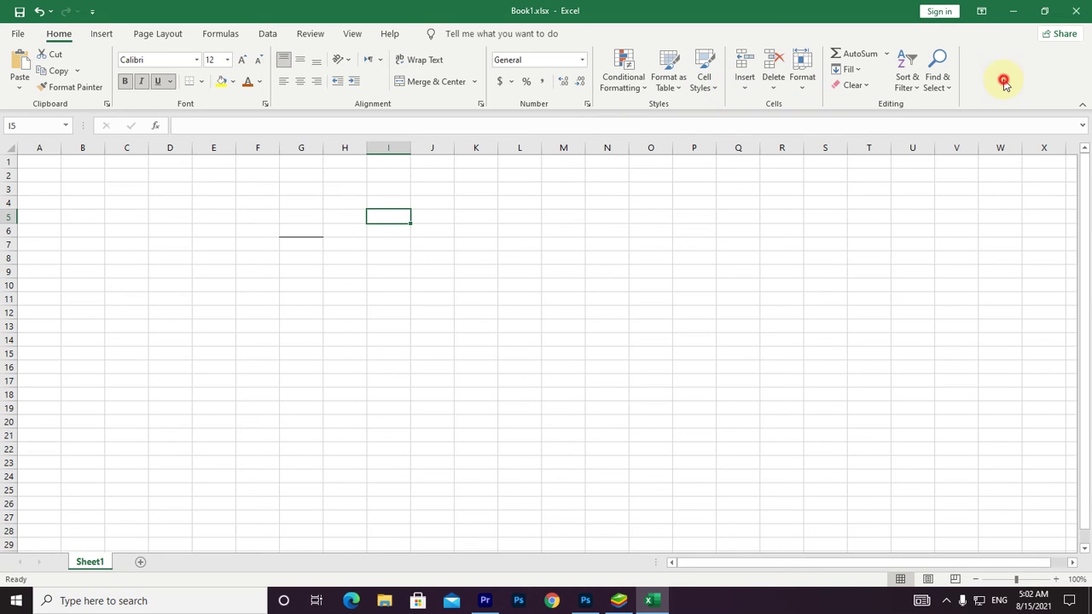
click(887, 55)
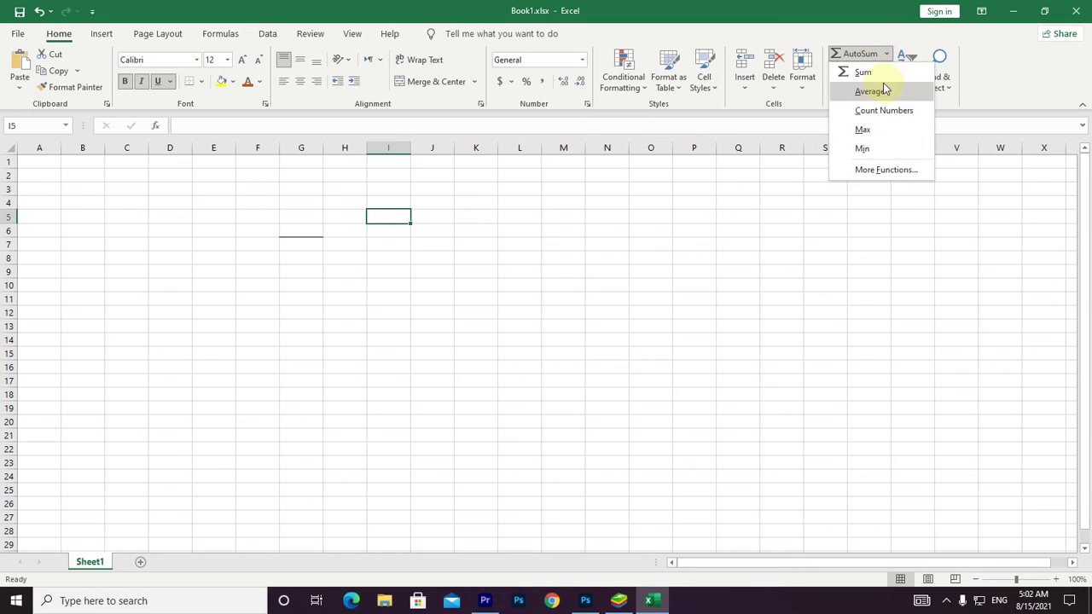
click(885, 91)
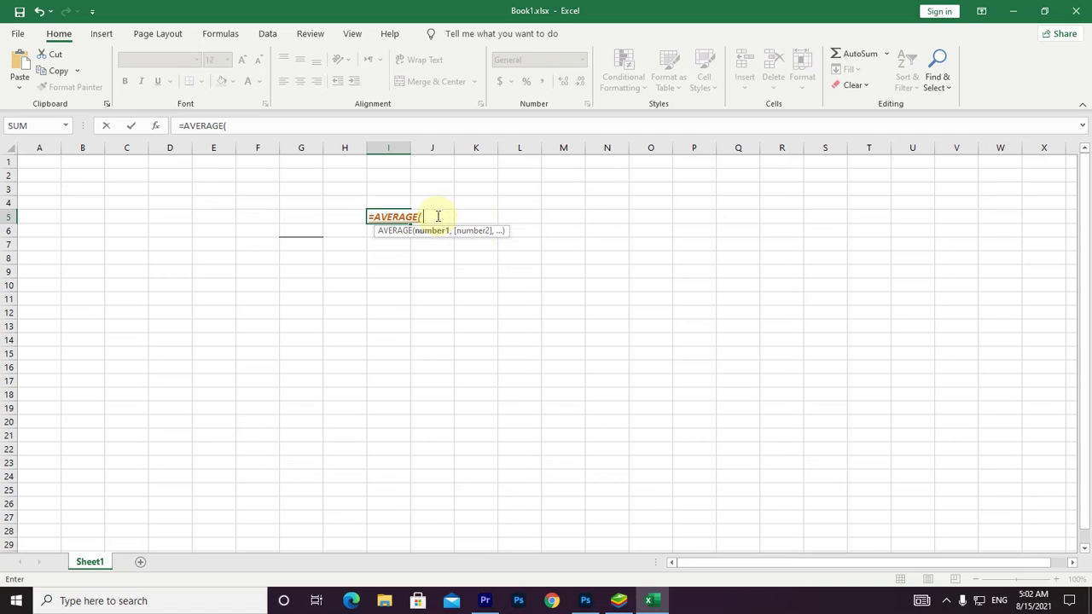
key(Escape)
click(458, 263)
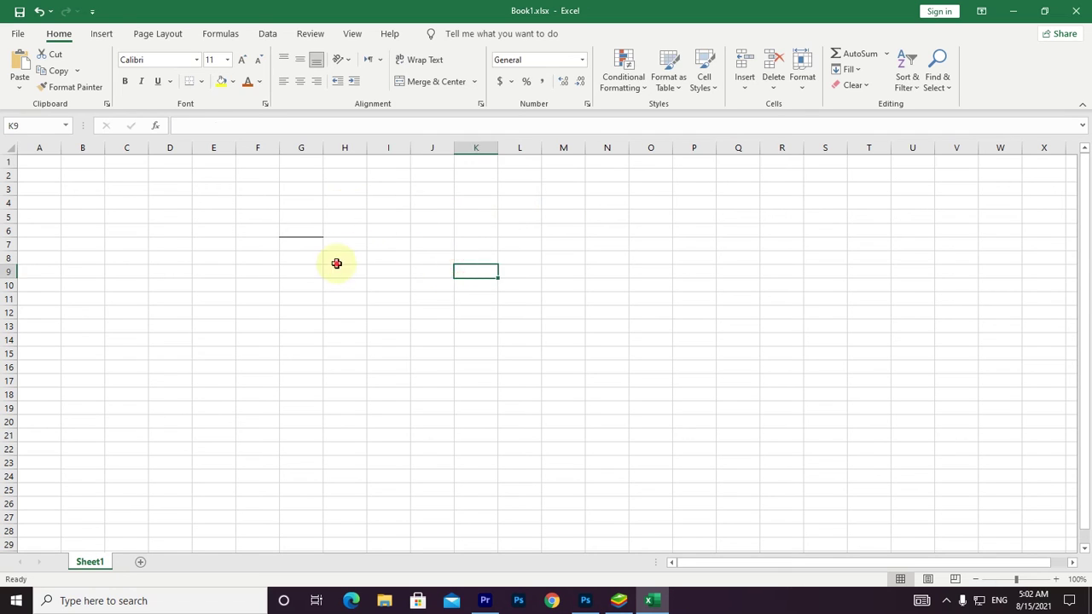
click(336, 264)
click(41, 160)
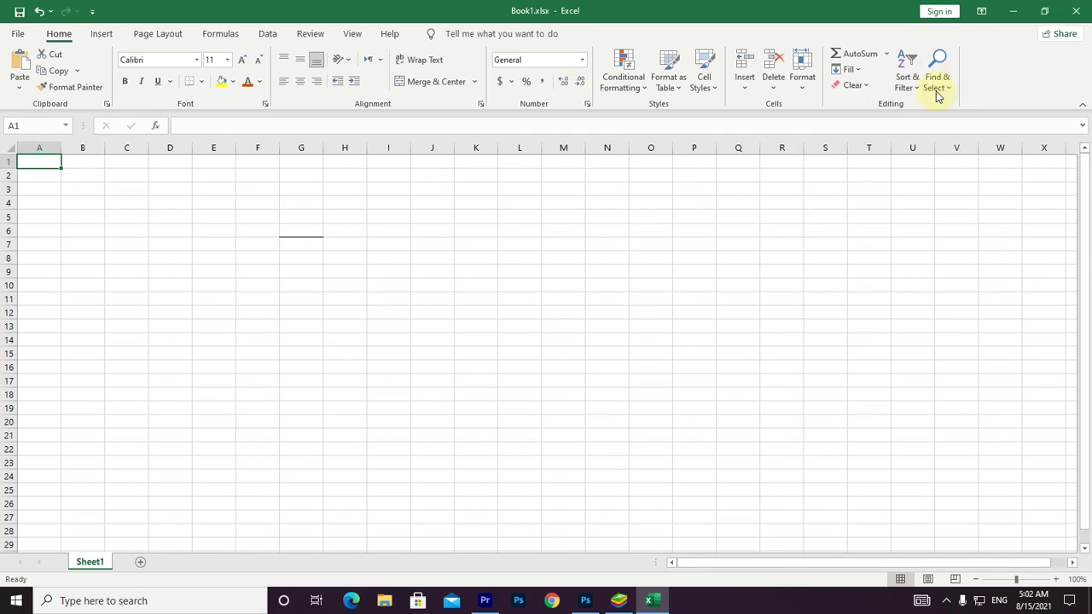
click(111, 35)
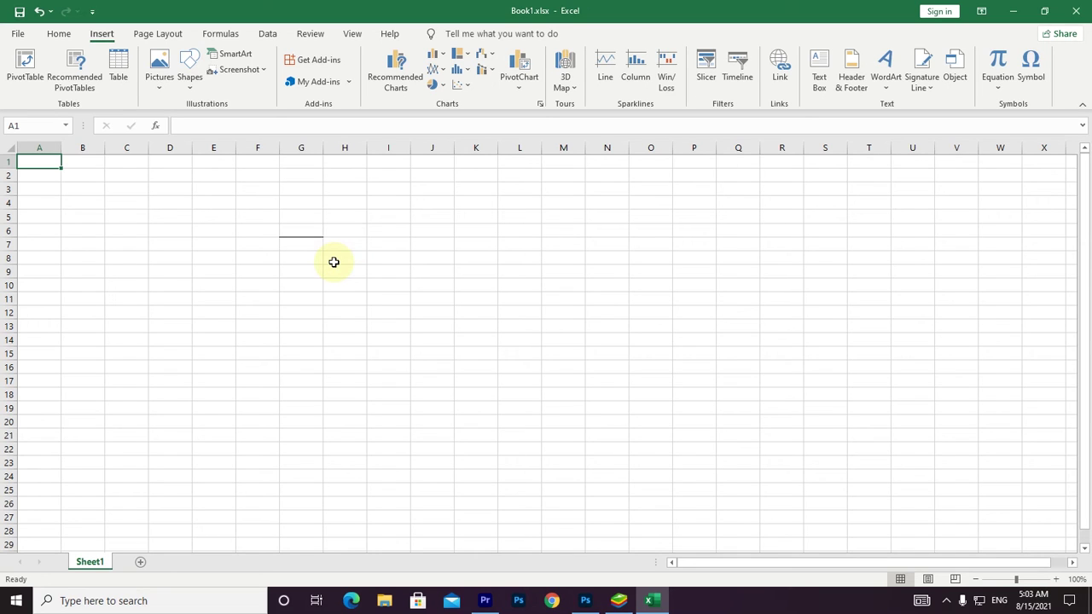
Insert the B.PNG picture from the Desktop, move it to B2–M19, then delete it.
click(155, 72)
click(193, 127)
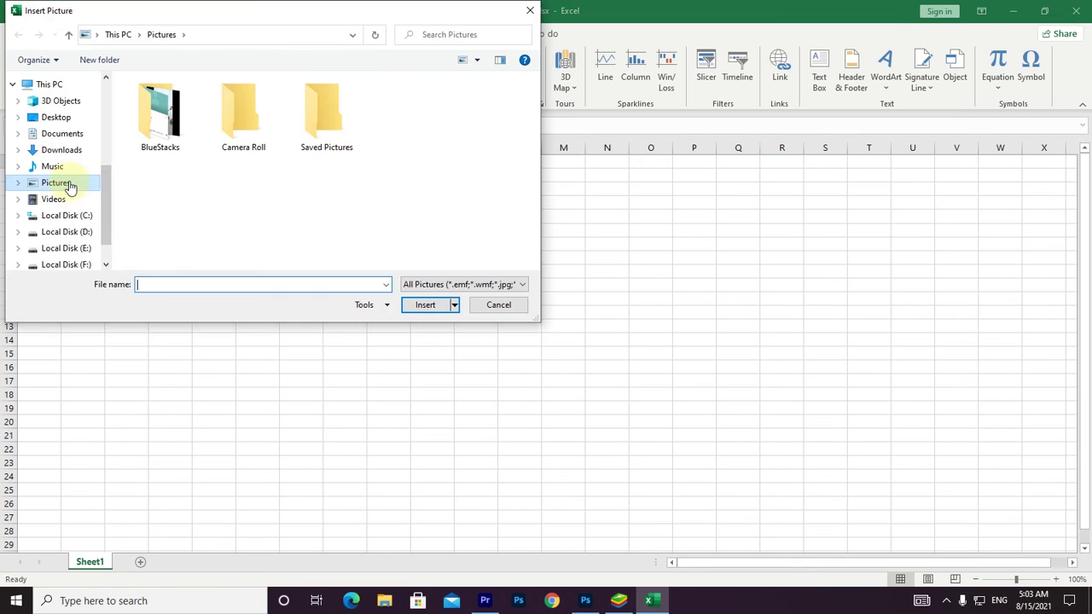
click(82, 119)
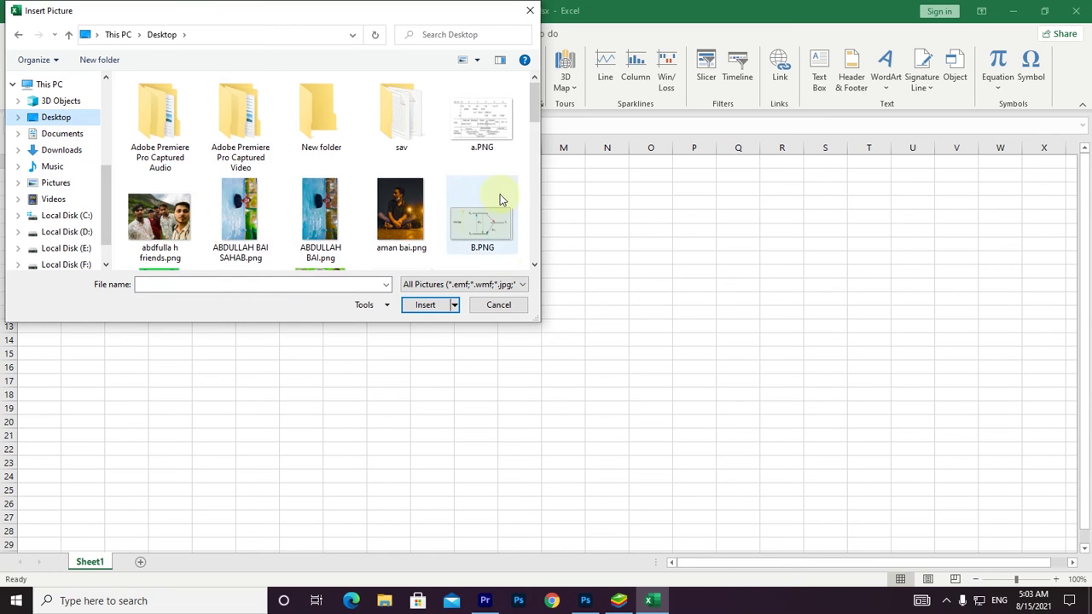
double_click(482, 223)
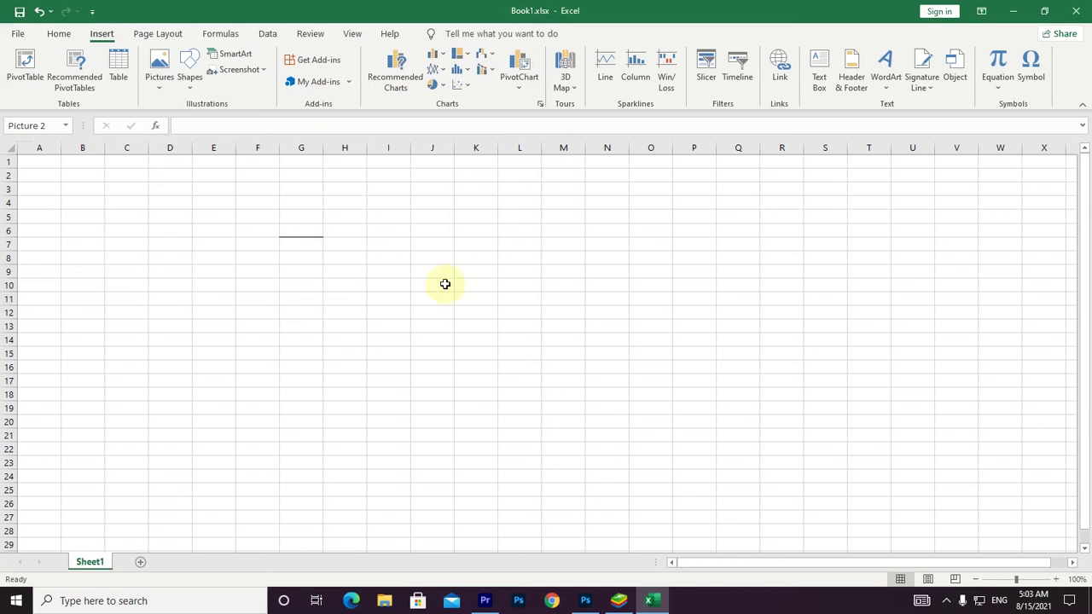
drag(293, 261, 382, 279)
key(Delete)
scroll(364, 276, down, 1)
click(116, 35)
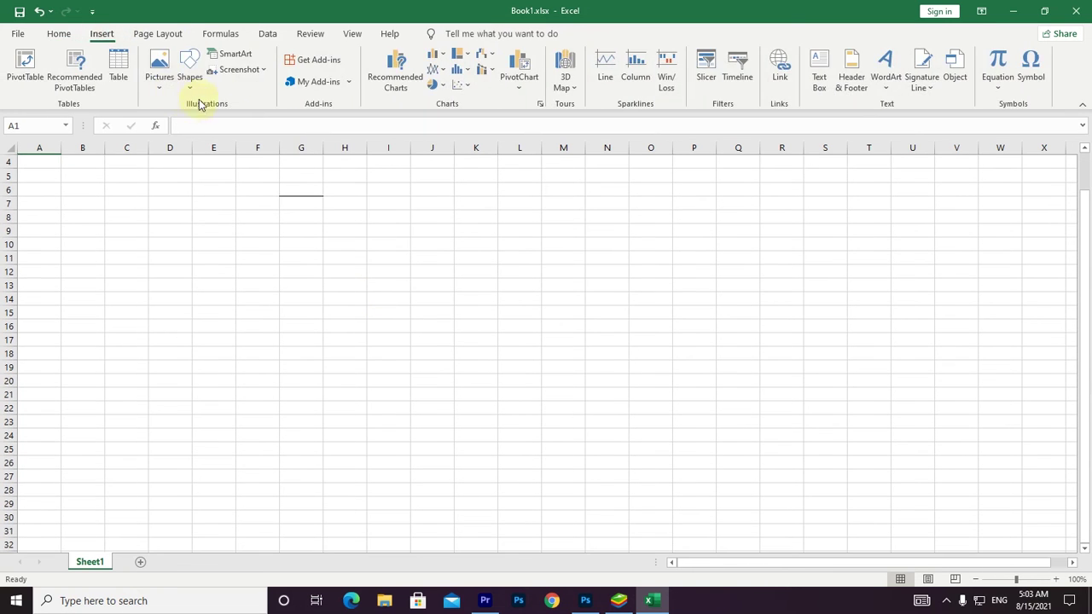
Draw a rectangle shape from F7 to R19 and try a yellow shape style on it.
click(158, 82)
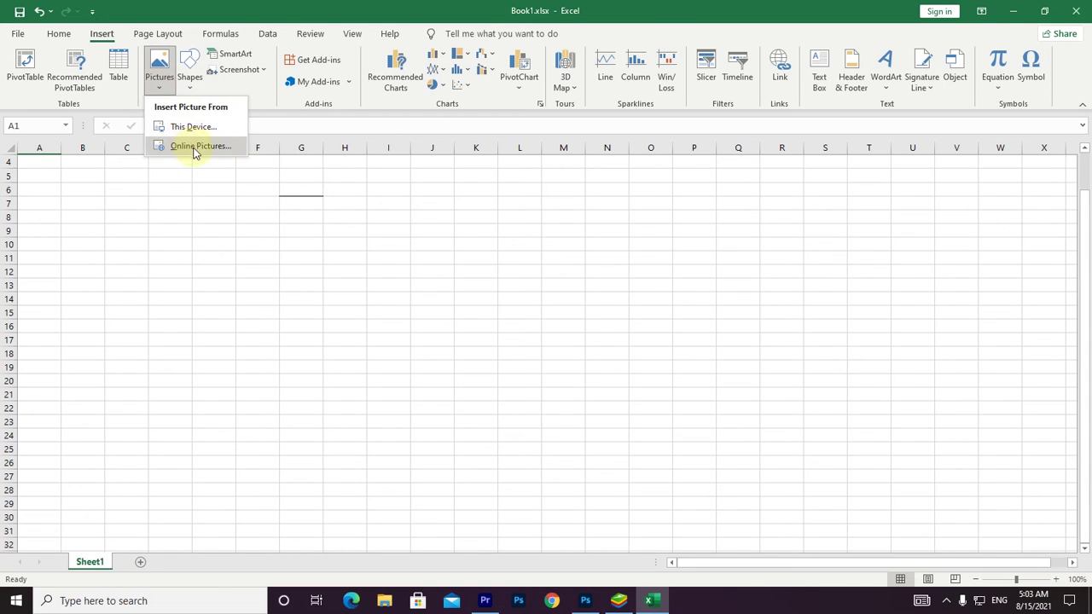
click(191, 86)
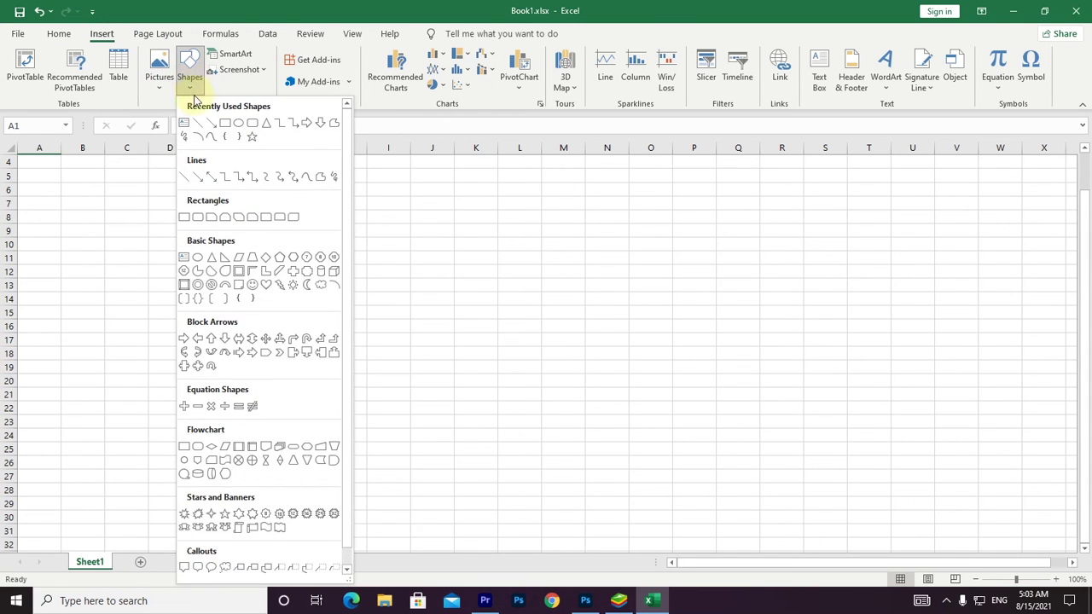
click(227, 128)
drag(257, 194, 779, 377)
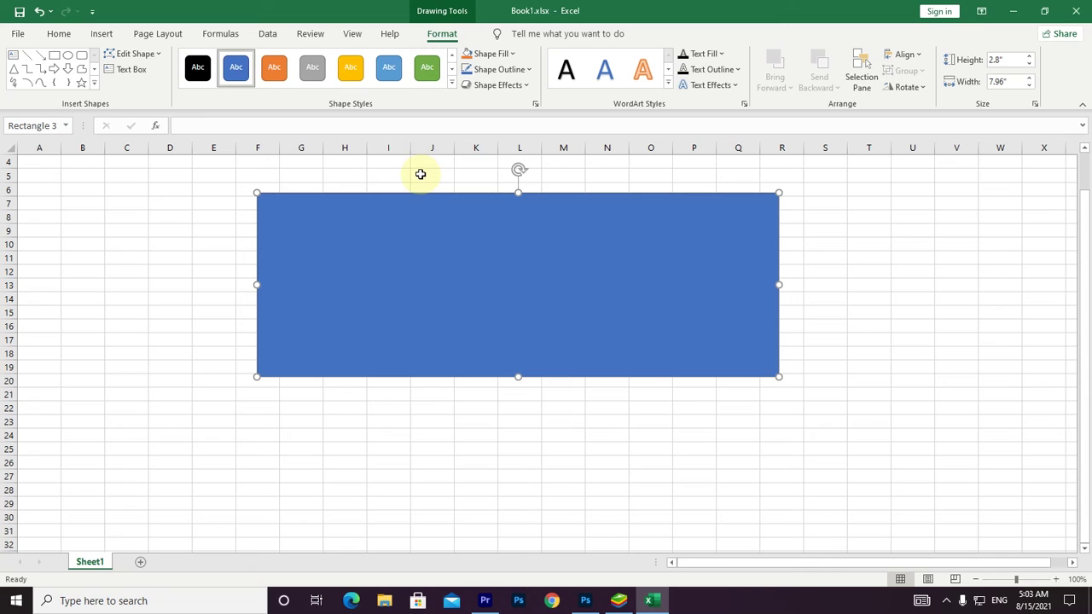
click(353, 71)
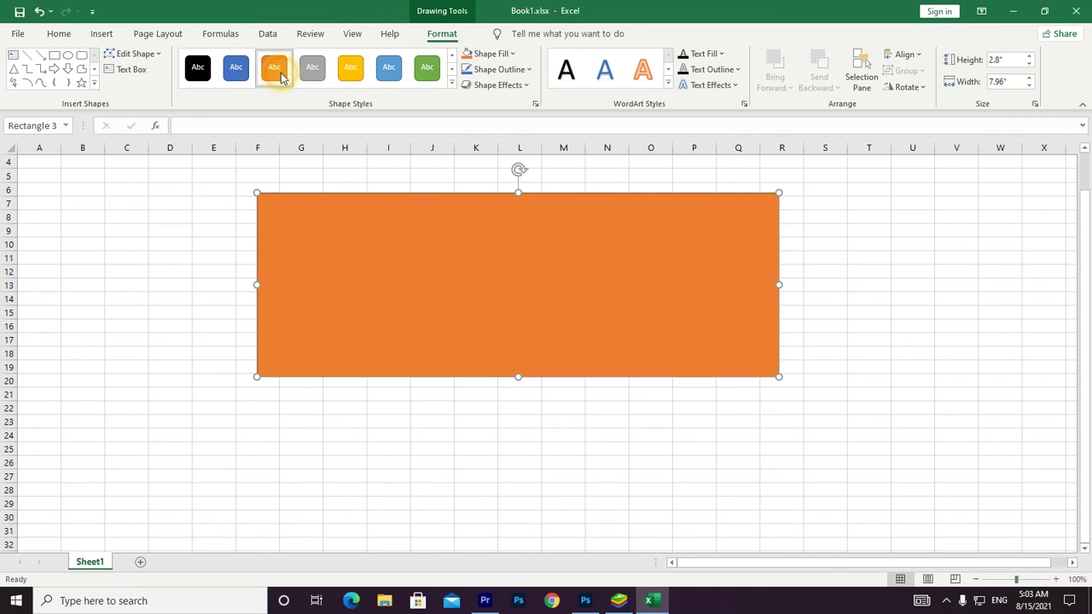
Try light-blue, transparent, green and black shape styles, then settle on the blue gradient style.
click(394, 86)
click(451, 83)
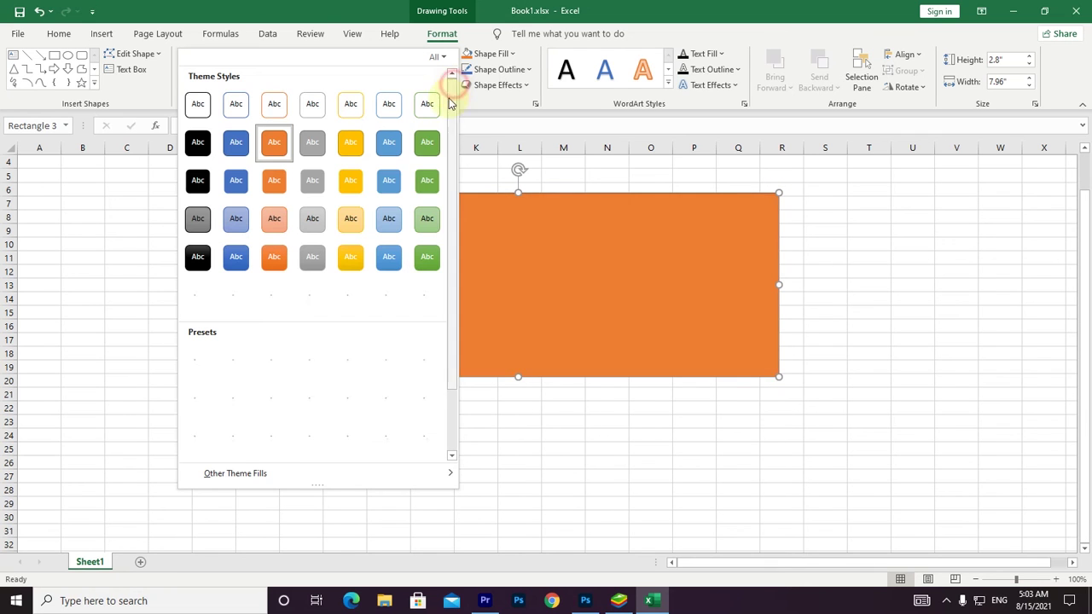
click(311, 361)
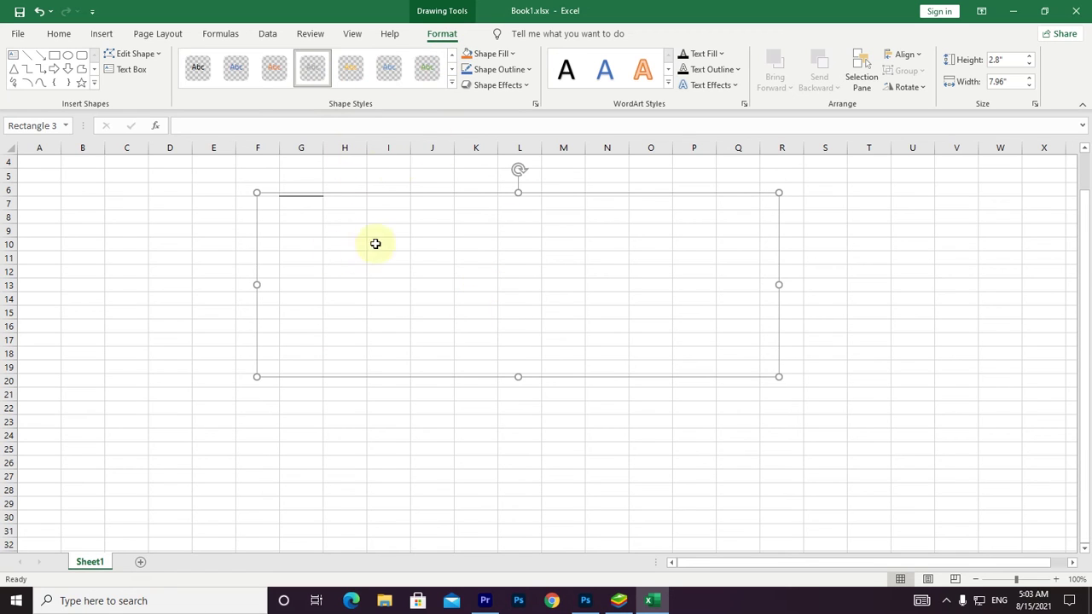
click(452, 83)
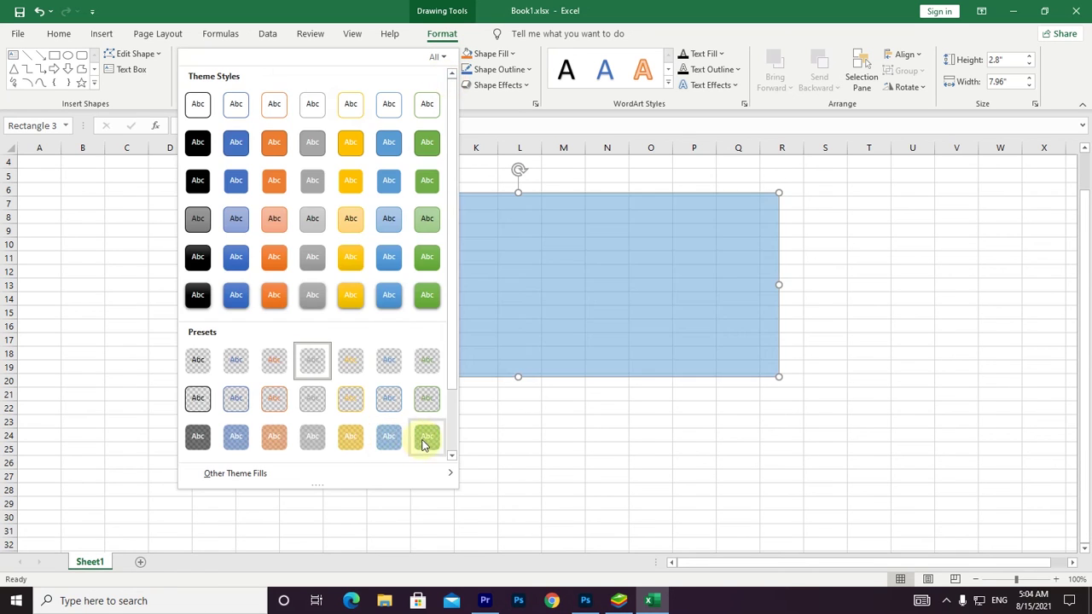
click(422, 441)
click(449, 85)
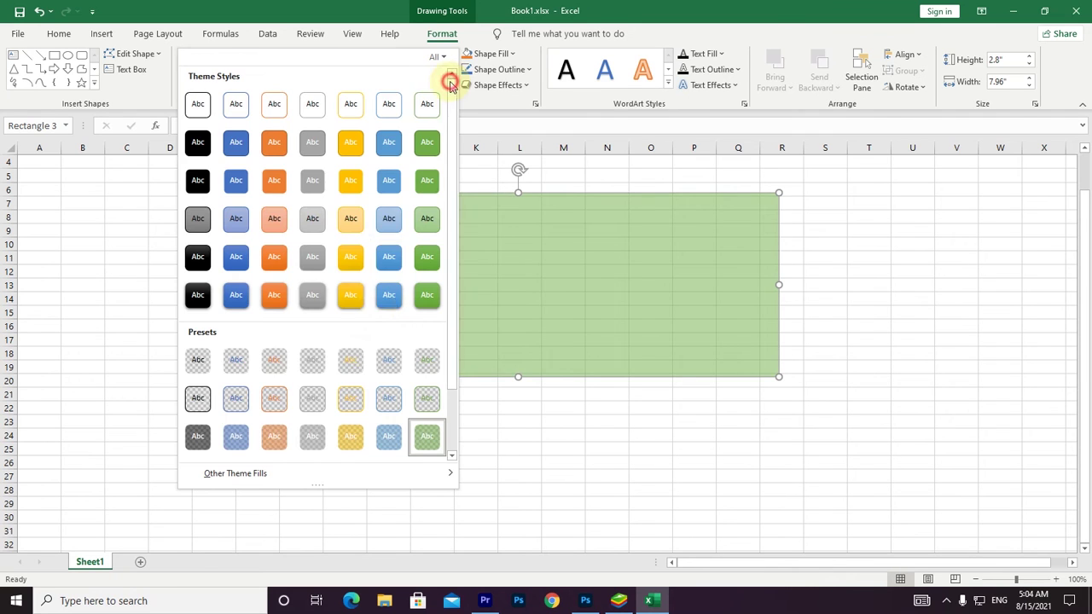
click(213, 290)
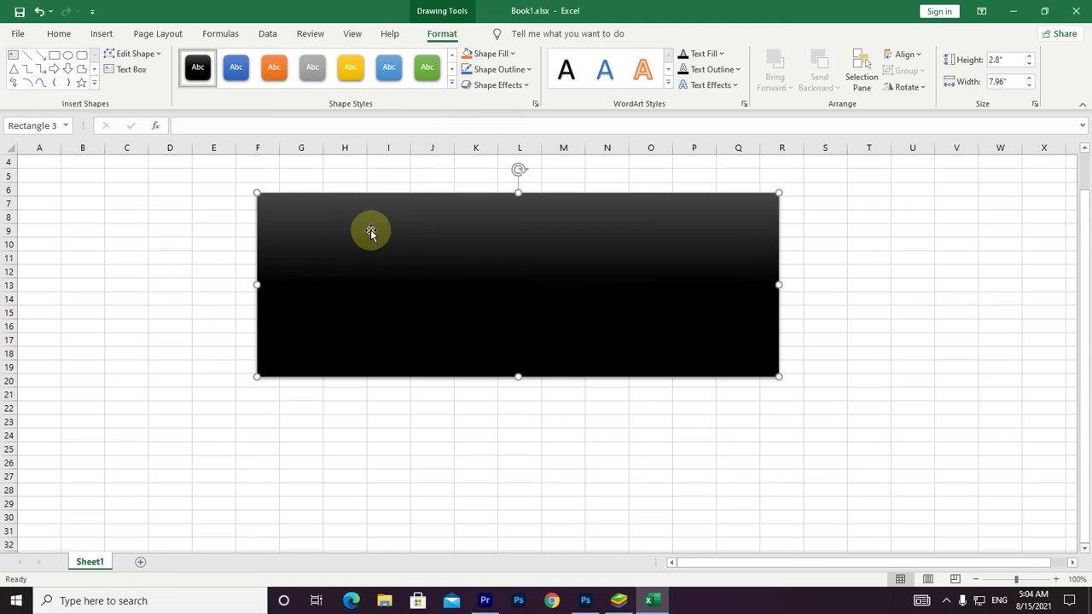
click(242, 70)
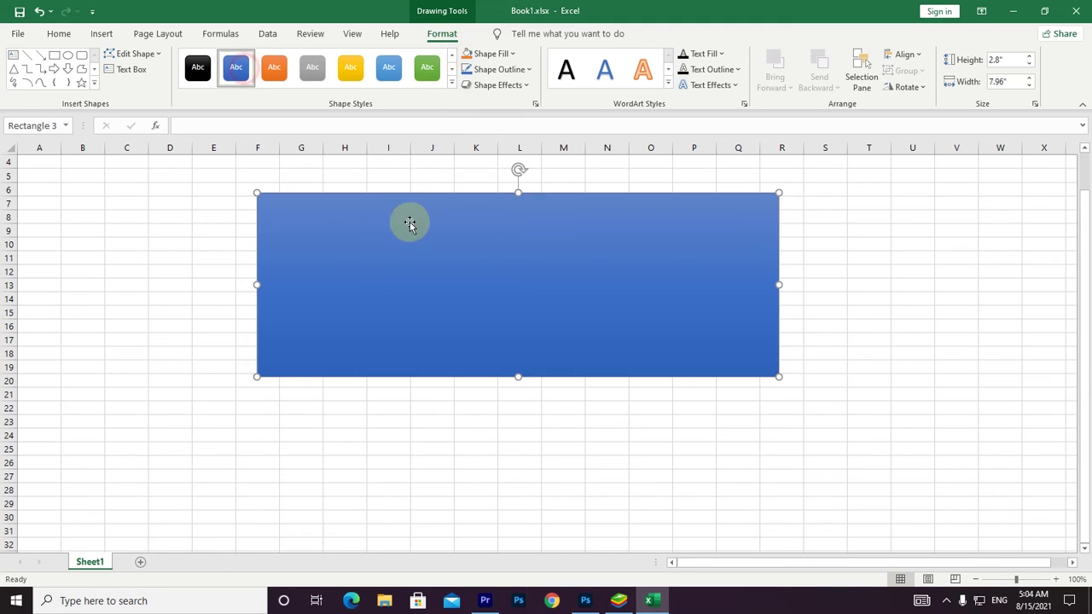
Fill the rectangle with orange and remove its outline.
click(513, 54)
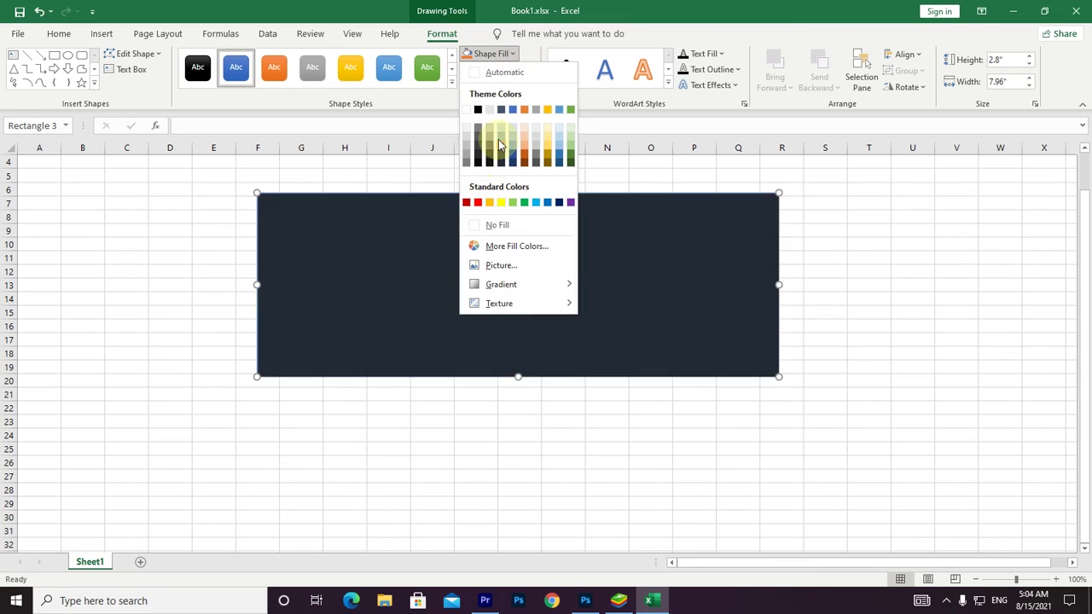
click(522, 110)
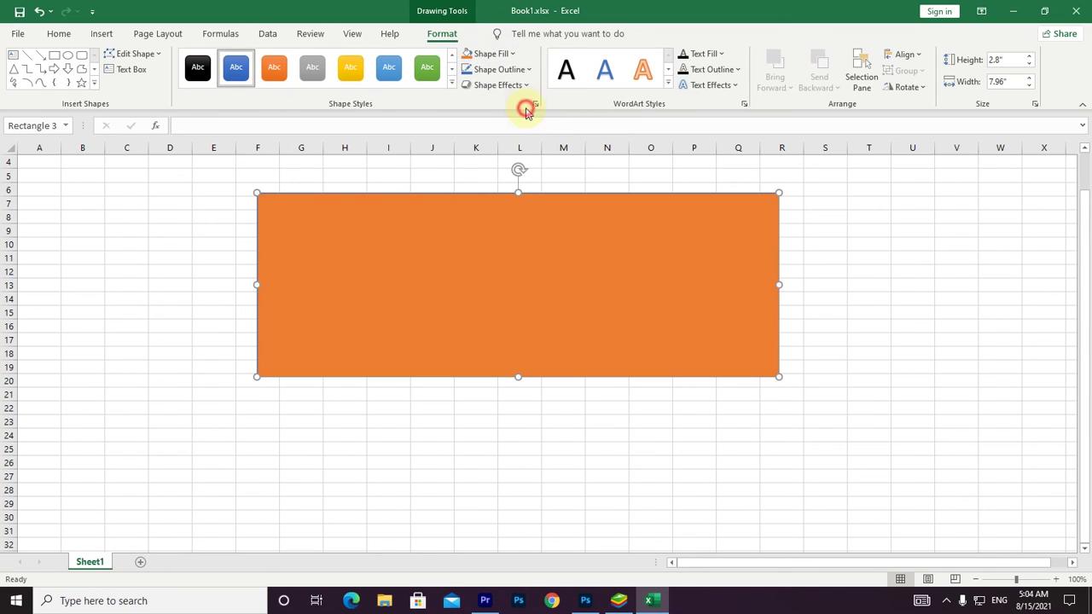
click(517, 70)
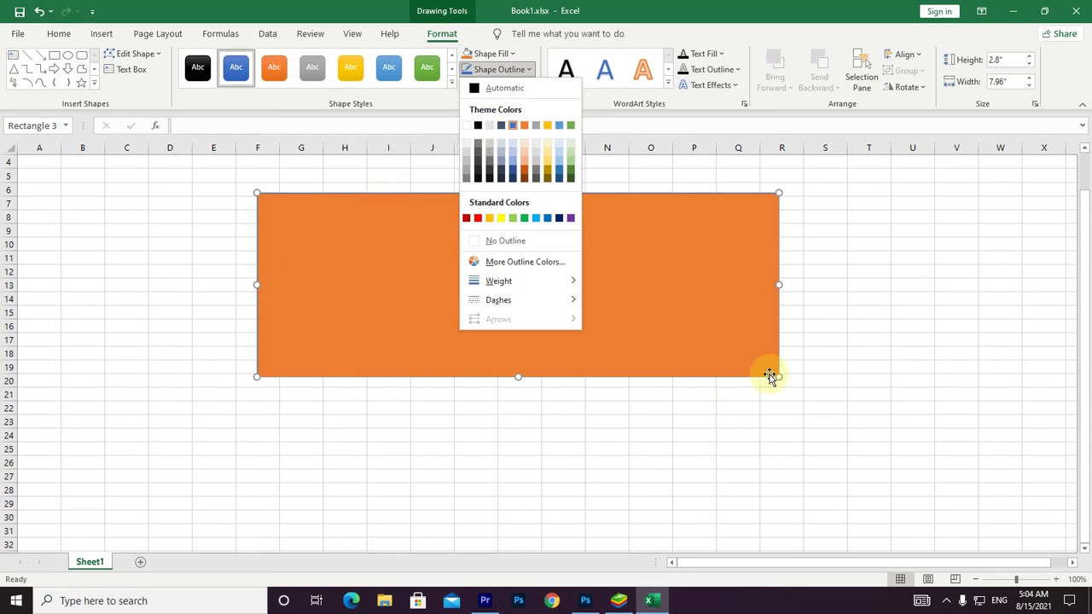
click(506, 241)
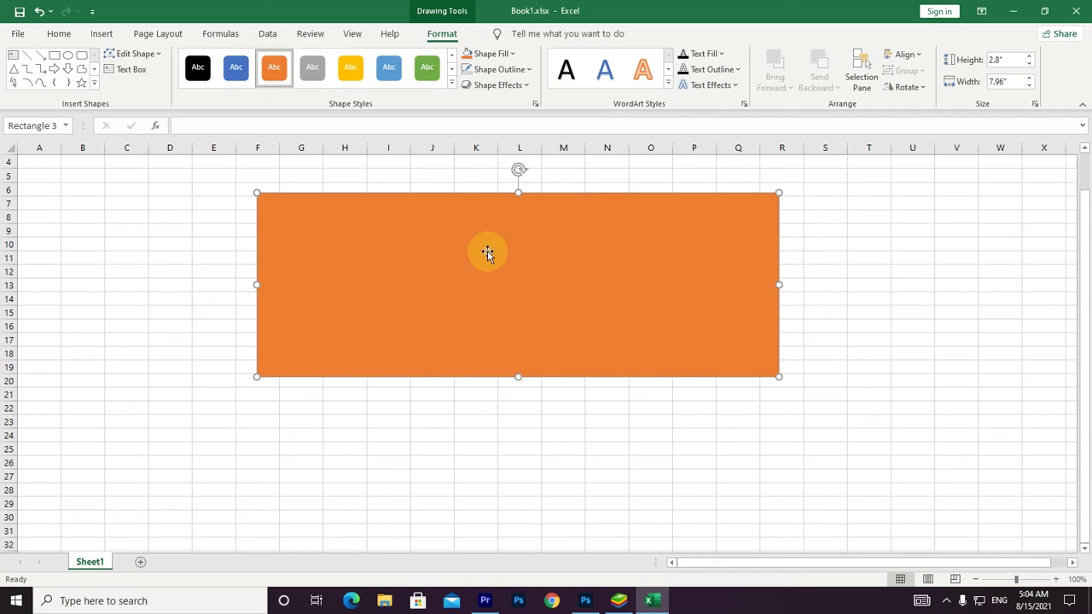
Give the rectangle a tilted 3-D preset effect, then delete it.
click(524, 86)
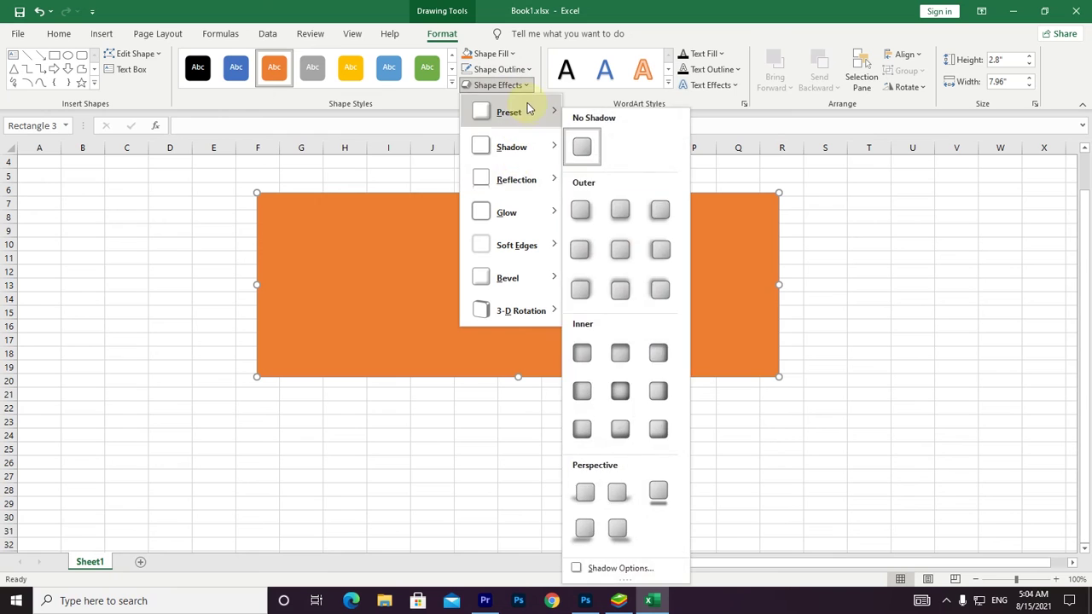
mouse_move(529, 112)
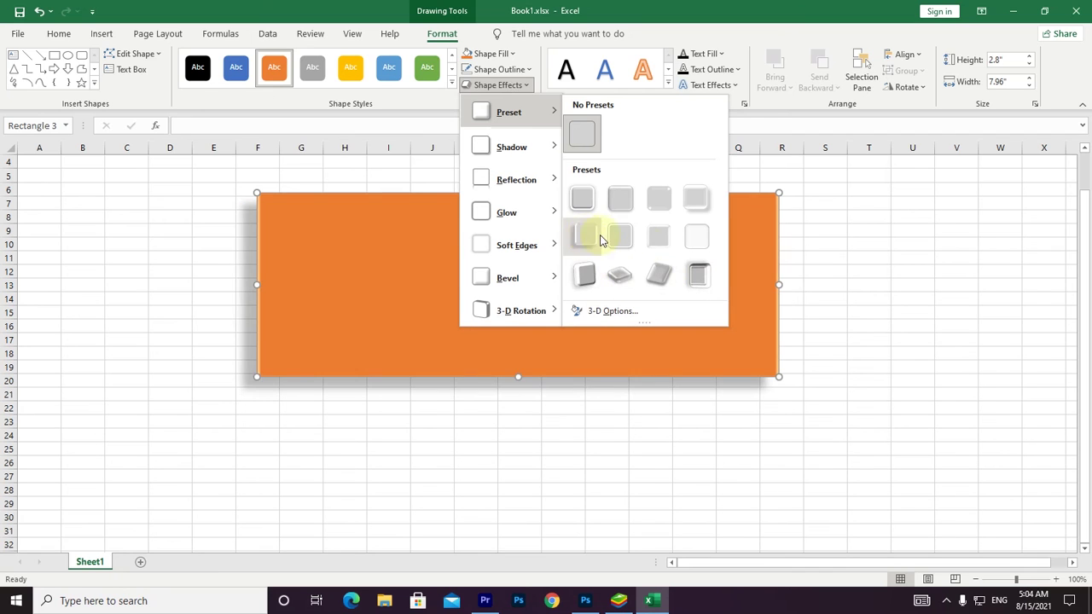
click(663, 277)
click(912, 349)
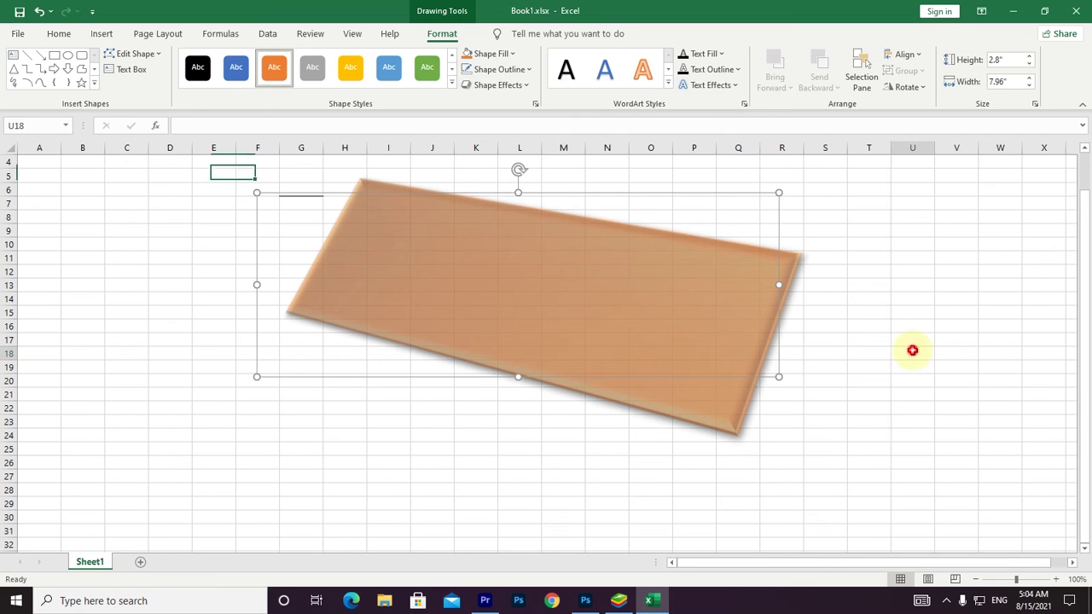
click(643, 307)
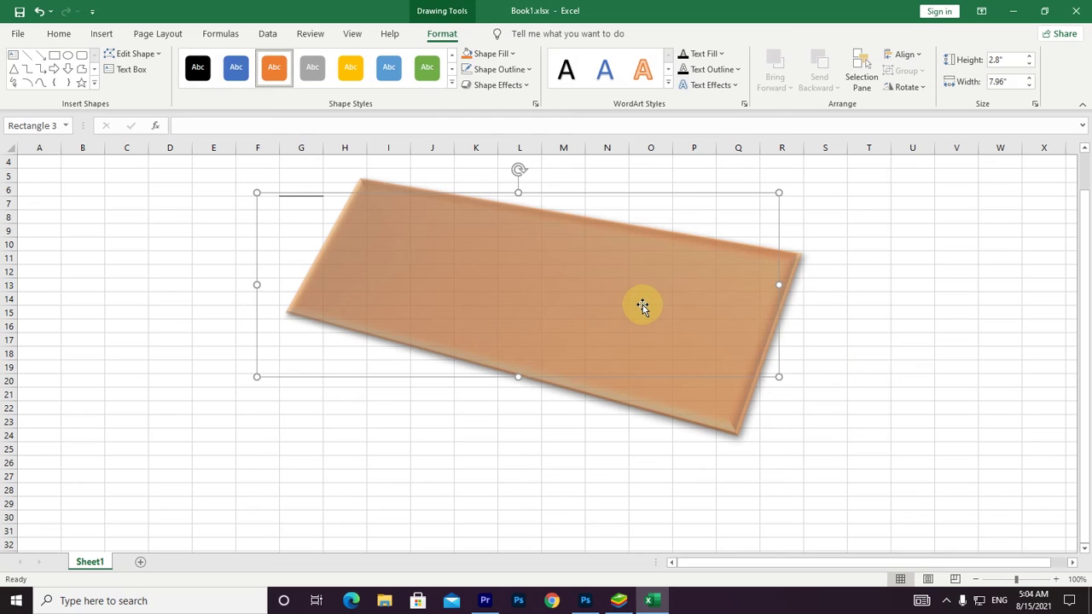
key(Delete)
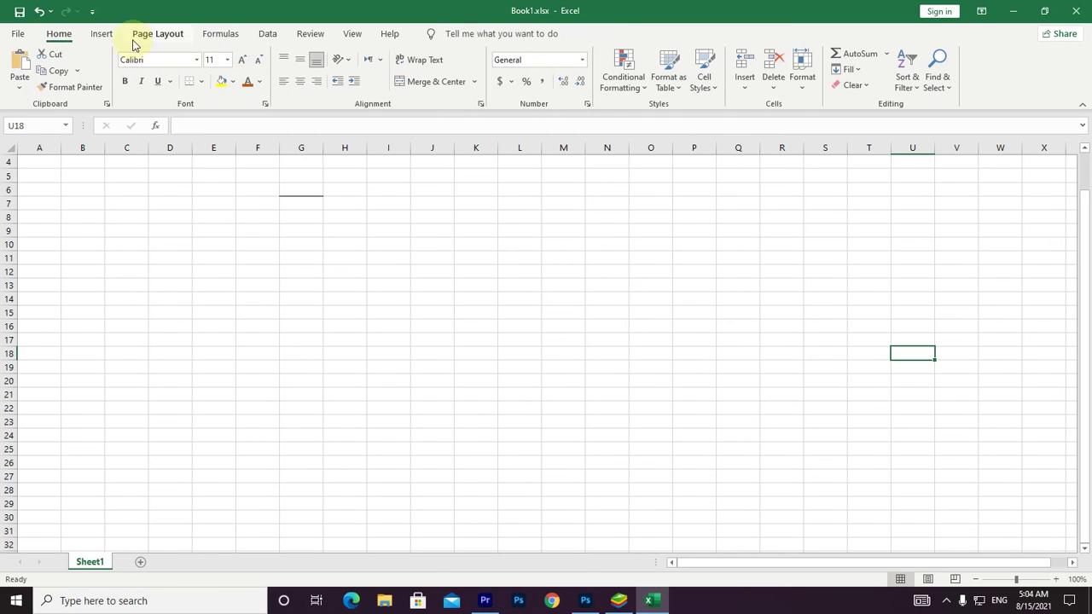
Open the SmartArt graphic chooser and cancel it without inserting anything.
click(95, 38)
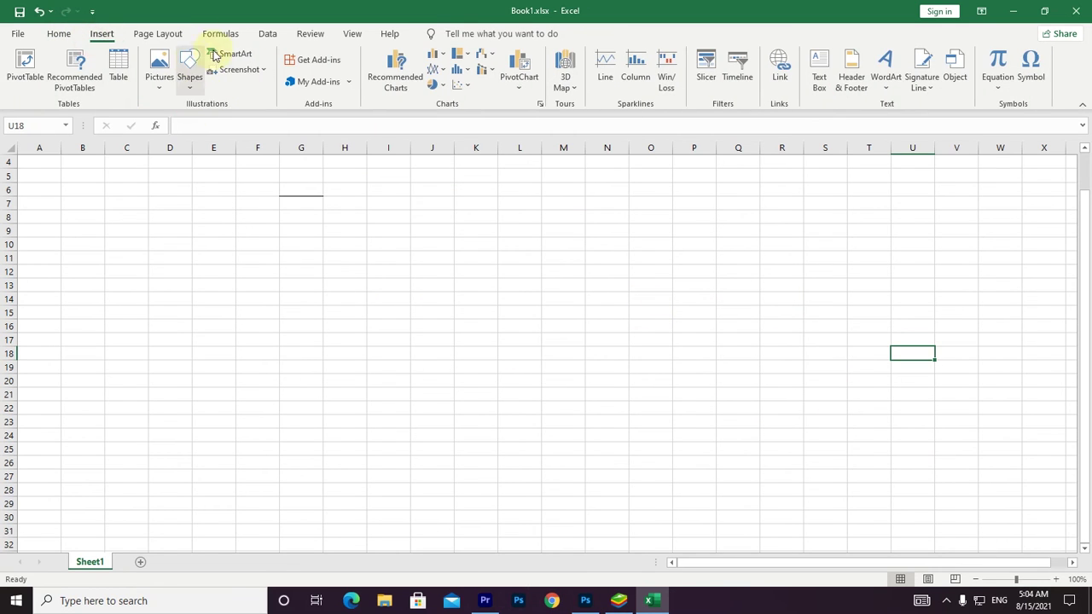
click(215, 55)
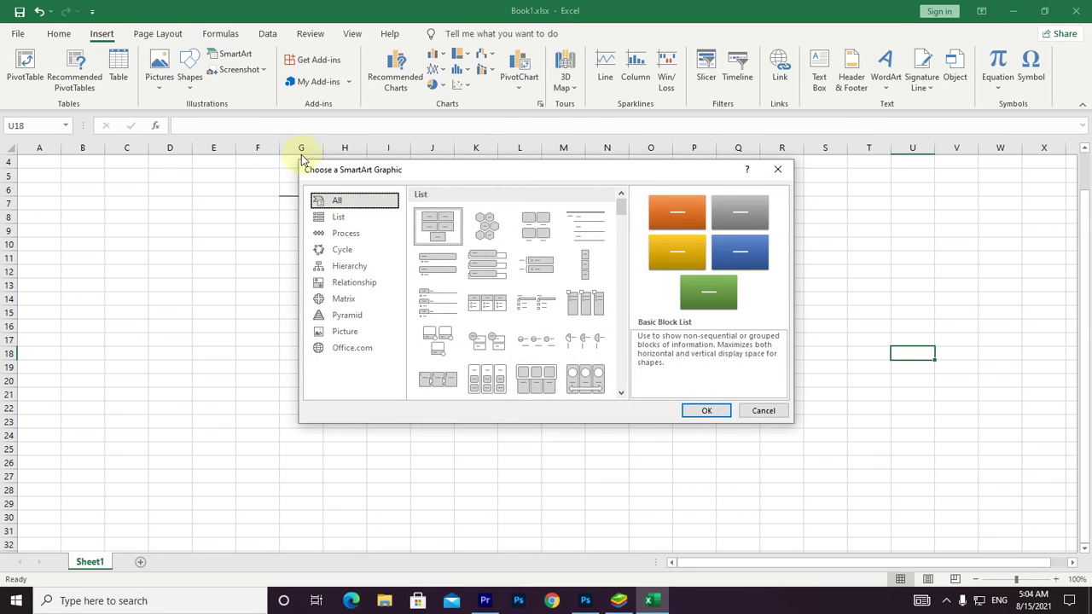
click(764, 411)
Click through cells K12, G7 (briefly editing it), E11 and A4.
click(479, 275)
click(291, 200)
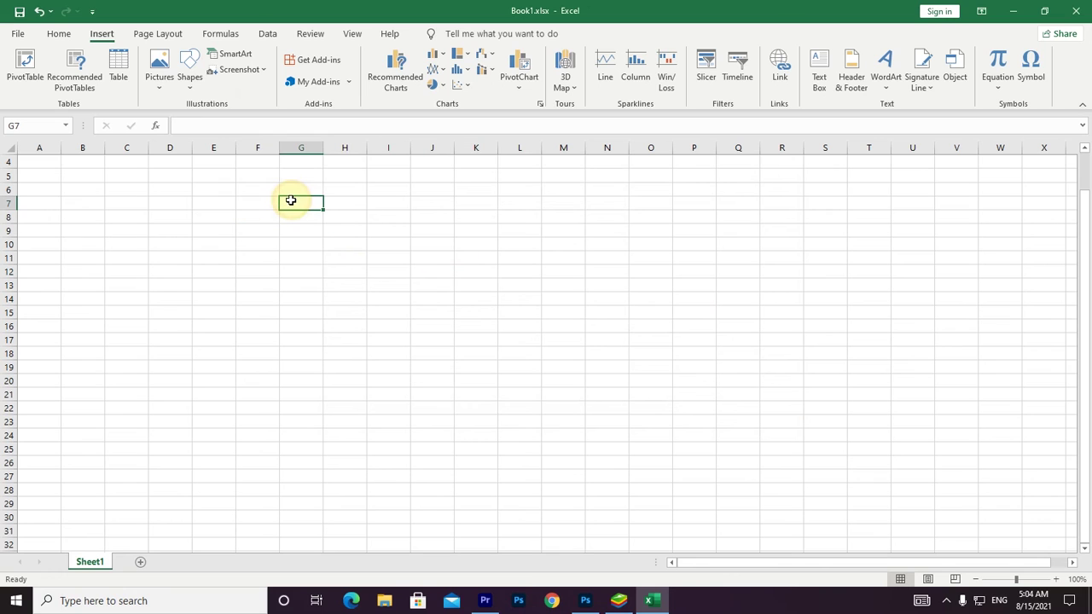
double_click(291, 201)
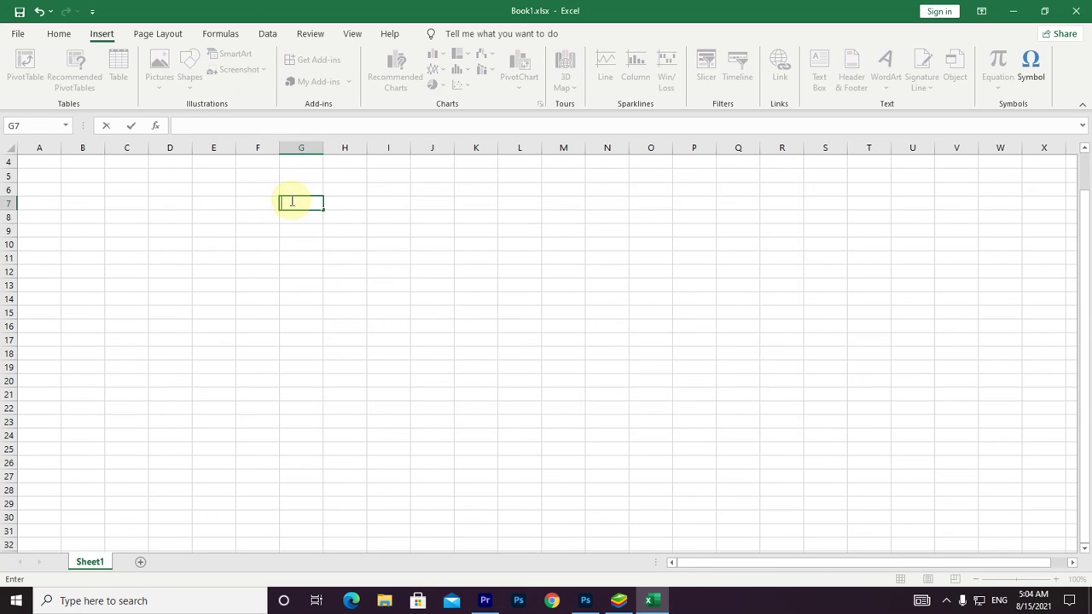
click(227, 256)
click(38, 168)
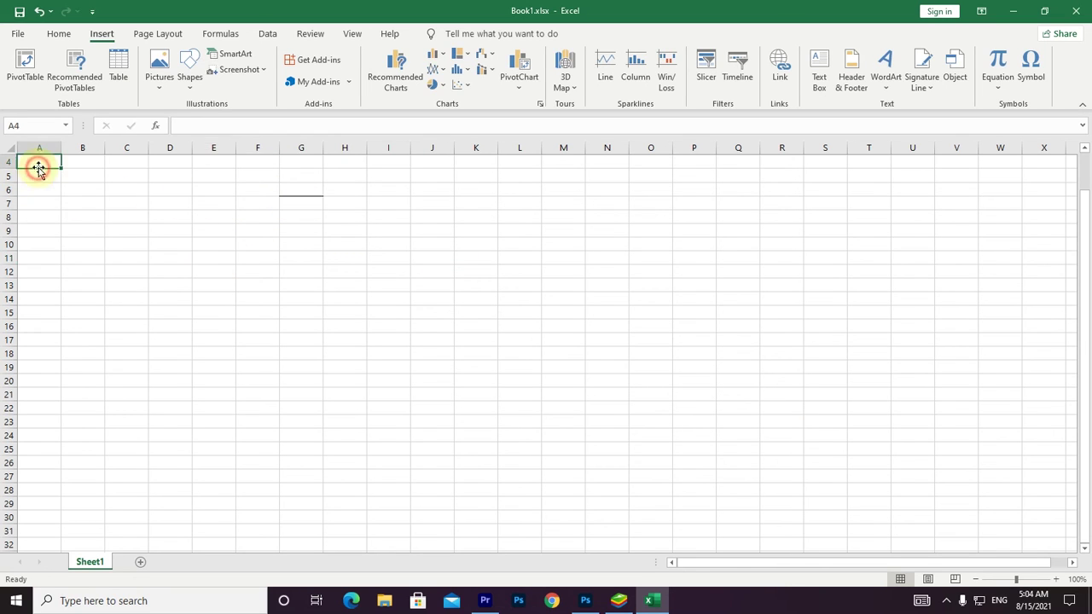
Apply Wide page margins, switch them to Normal, and select I15:J16.
click(165, 34)
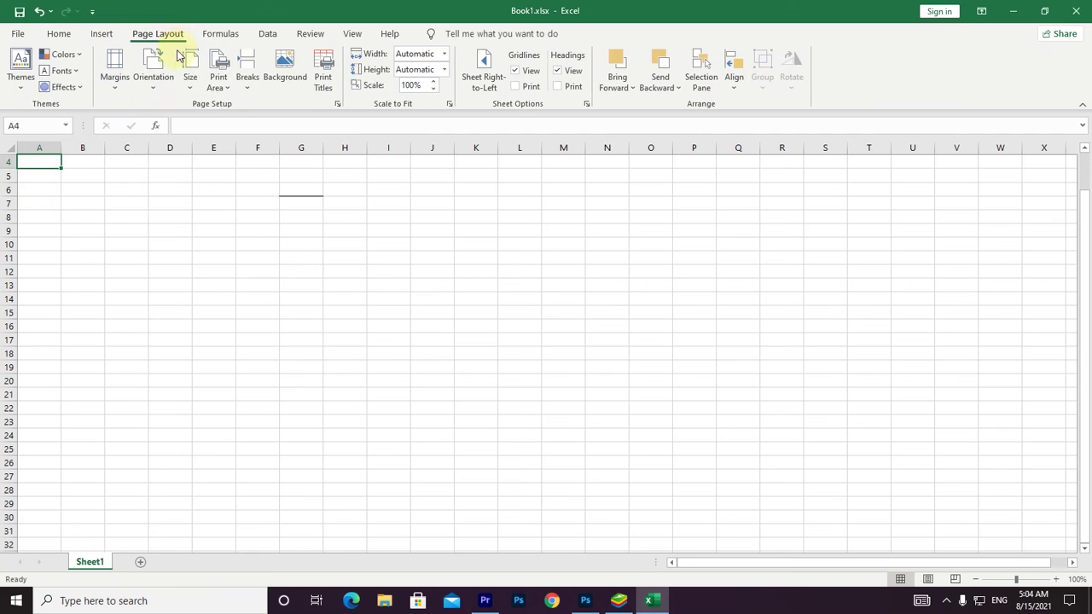
click(115, 81)
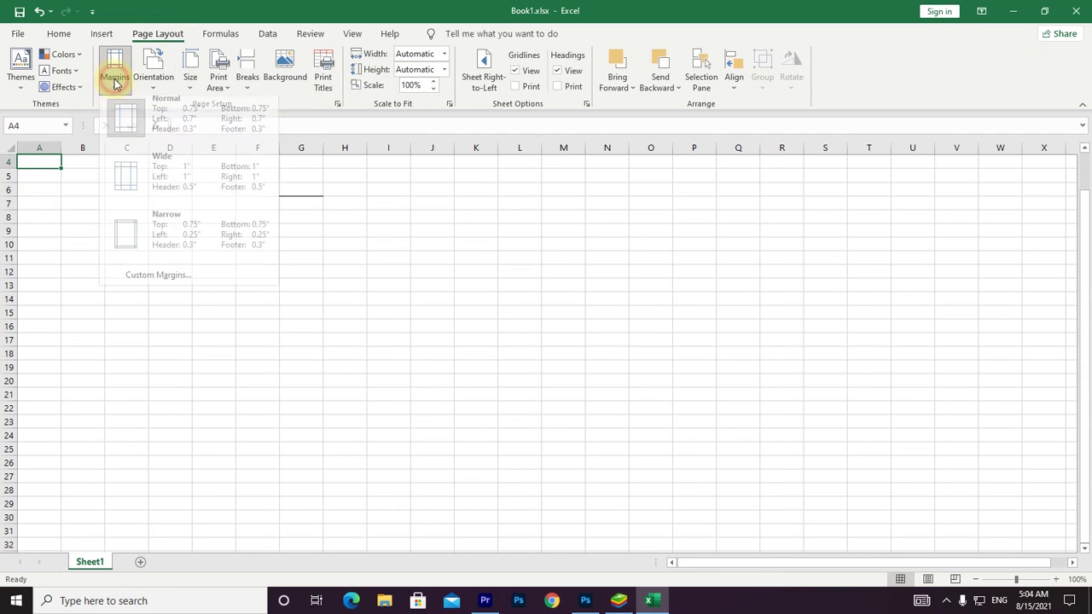
click(159, 184)
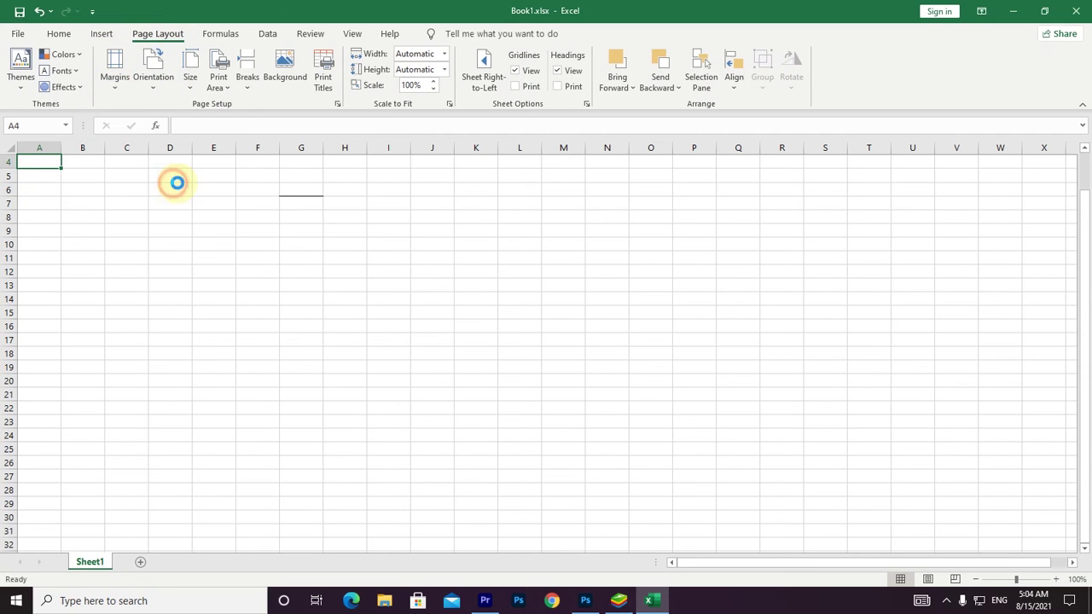
click(116, 81)
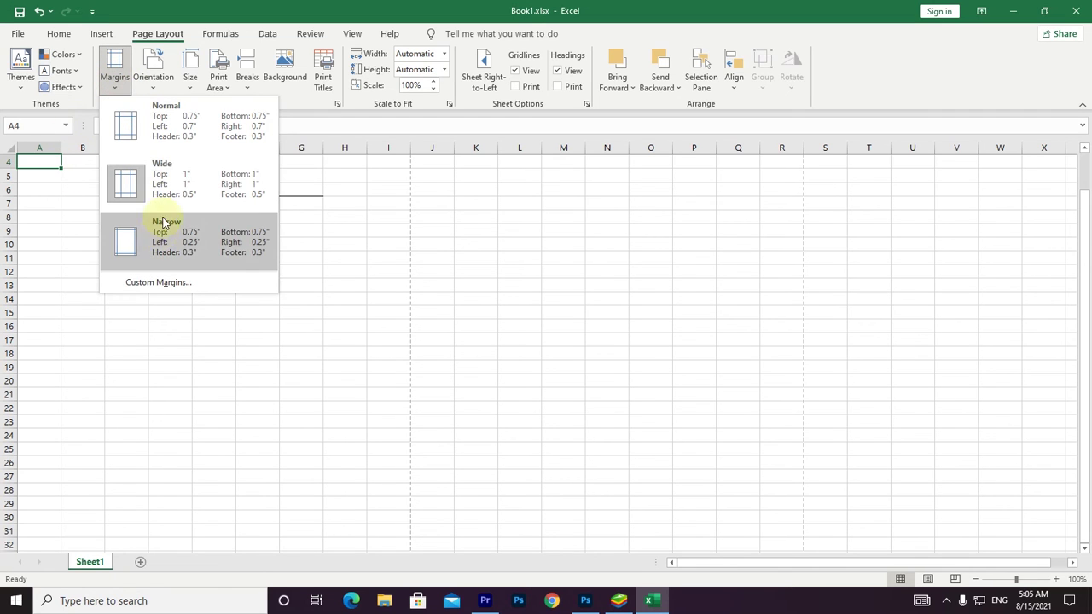
click(186, 116)
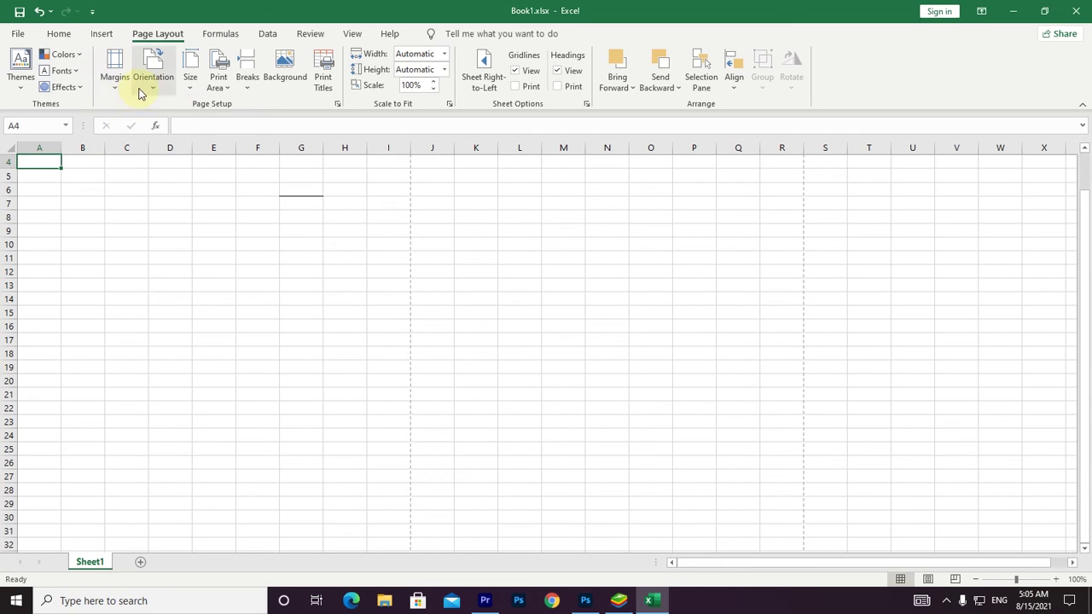
click(404, 306)
drag(404, 305, 433, 325)
drag(787, 326, 756, 366)
drag(456, 329, 373, 352)
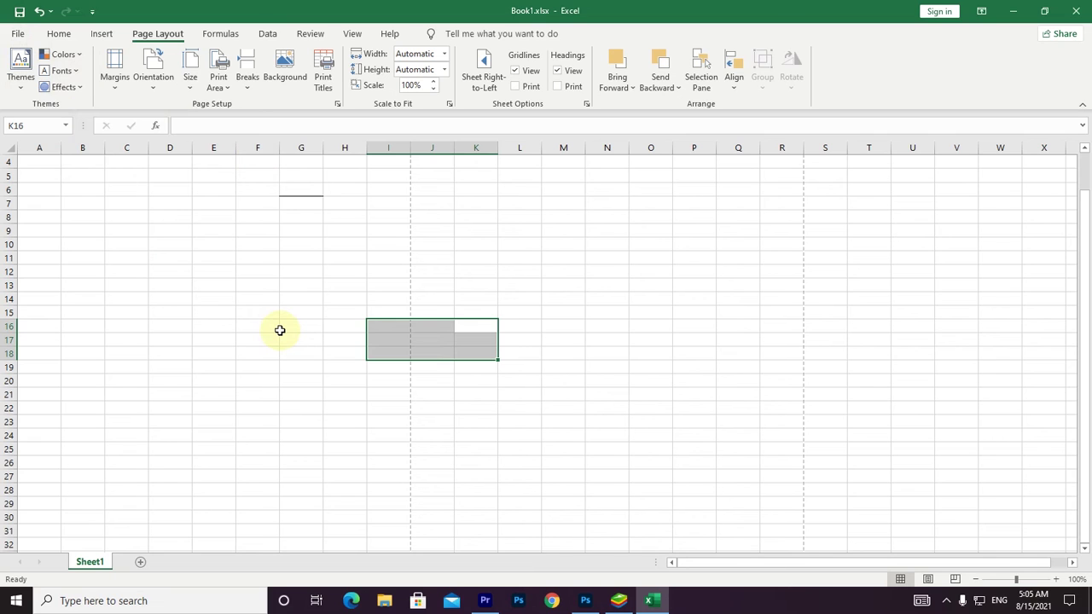
key(ctrl+z)
key(ctrl+z)
key(ctrl+z)
key(ctrl+z)
key(ctrl+z)
key(ctrl+z)
key(ctrl+z)
key(ctrl+z)
key(ctrl+z)
key(ctrl+z)
key(ctrl+z)
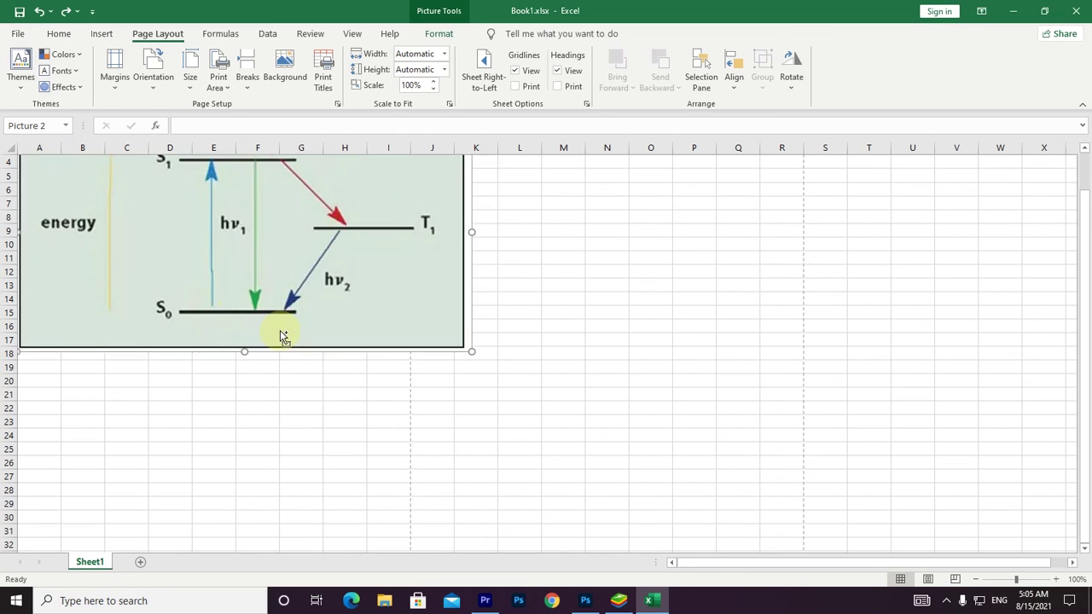
key(ctrl+z)
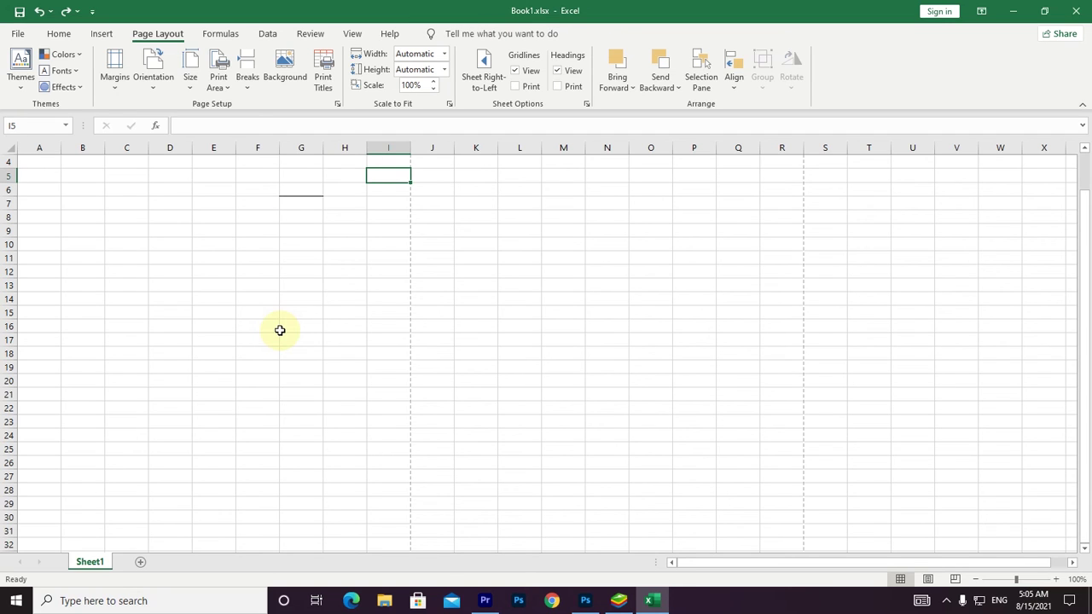
drag(422, 243, 382, 259)
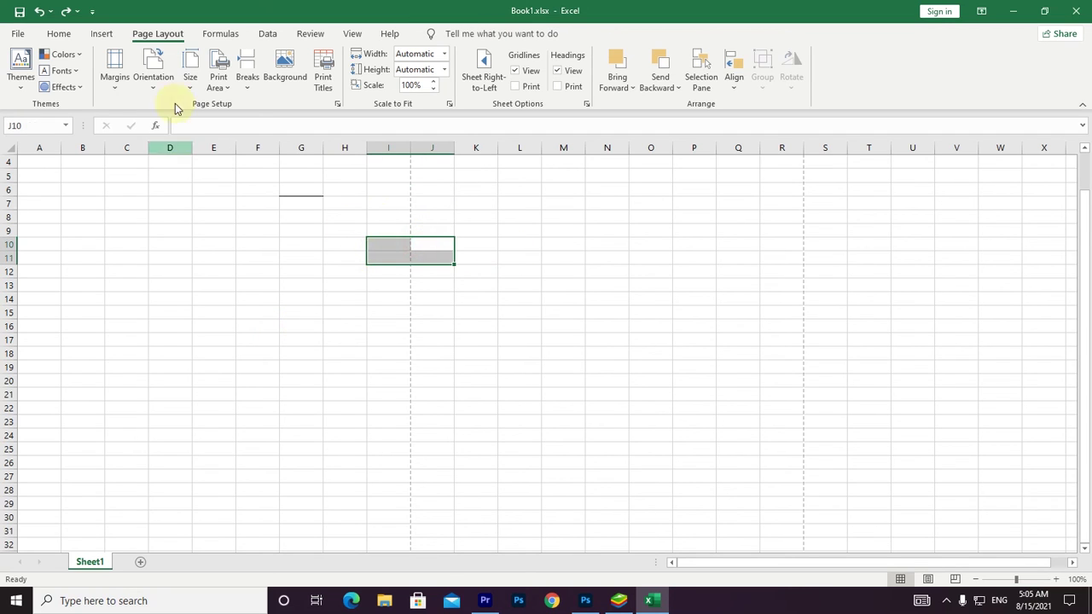
click(114, 68)
click(166, 123)
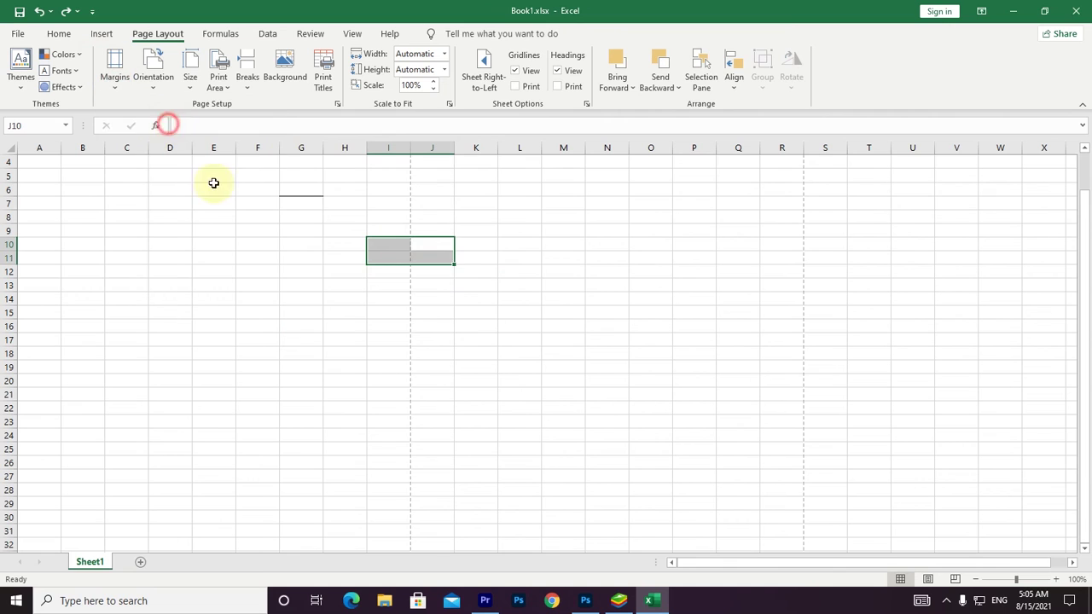
click(313, 267)
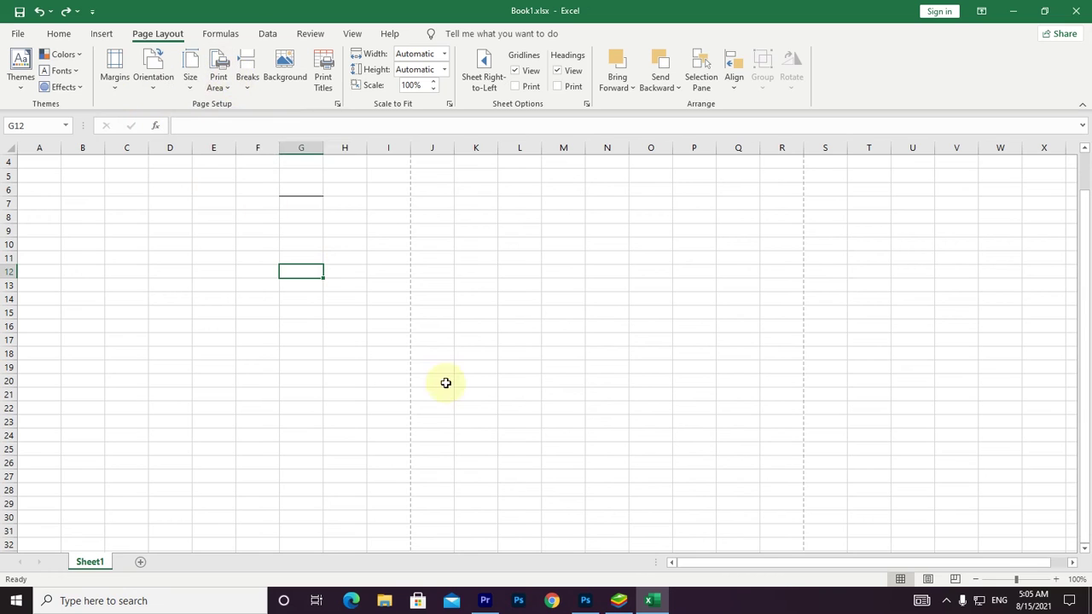
drag(373, 302, 435, 374)
drag(778, 276, 856, 441)
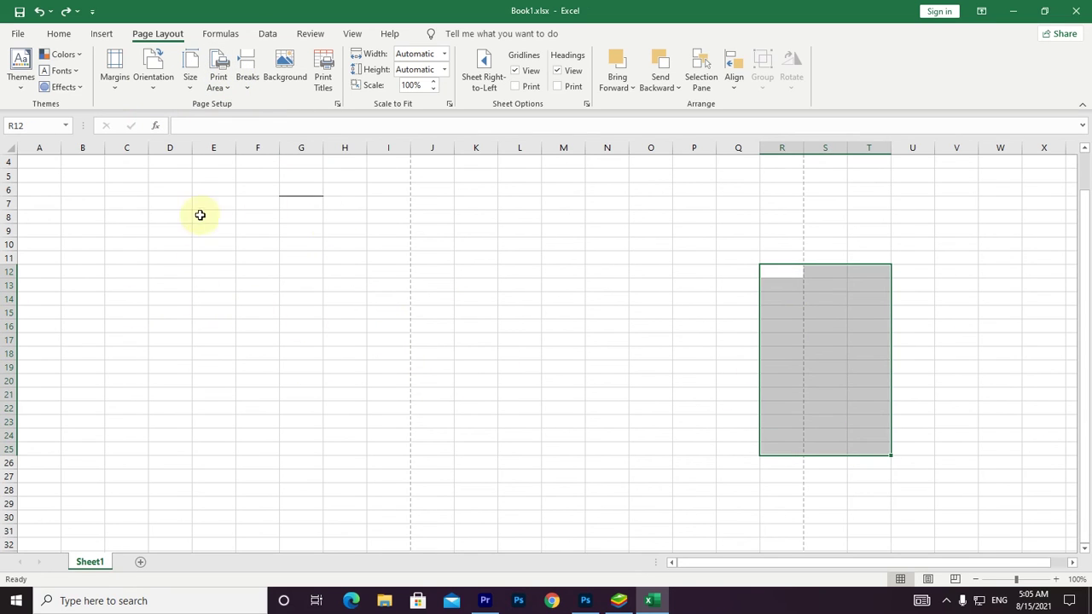
Open the Background picture chooser, close it unused, and show the Formulas tab.
click(287, 68)
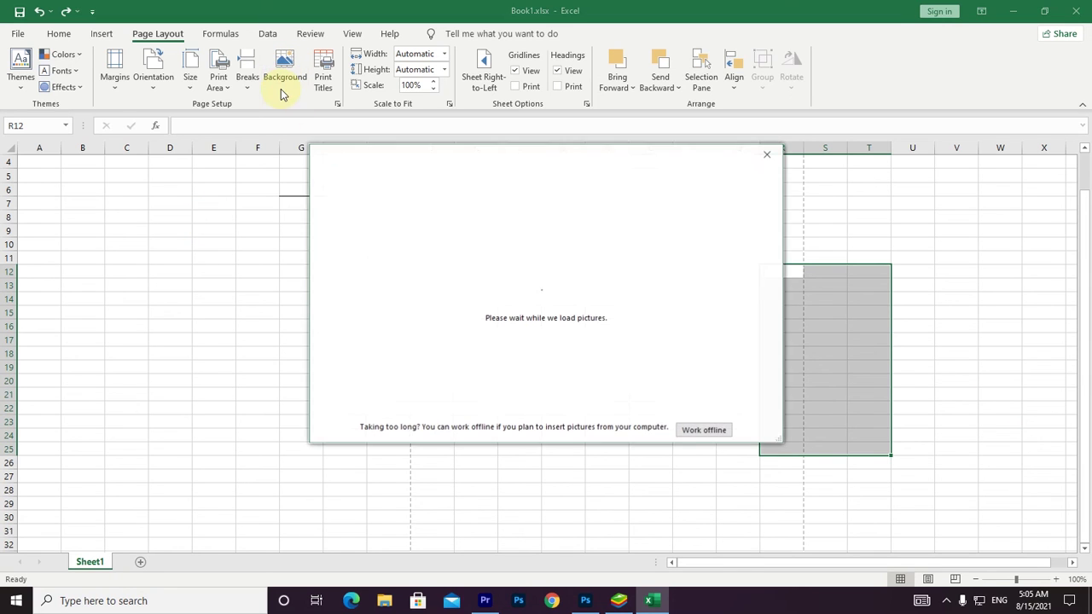
click(768, 155)
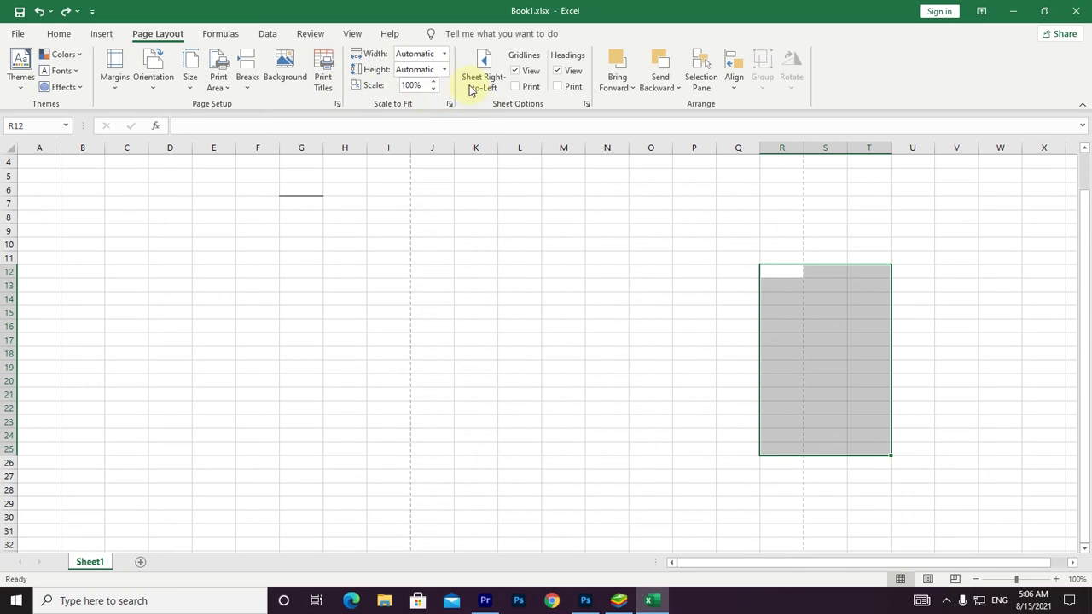
click(215, 31)
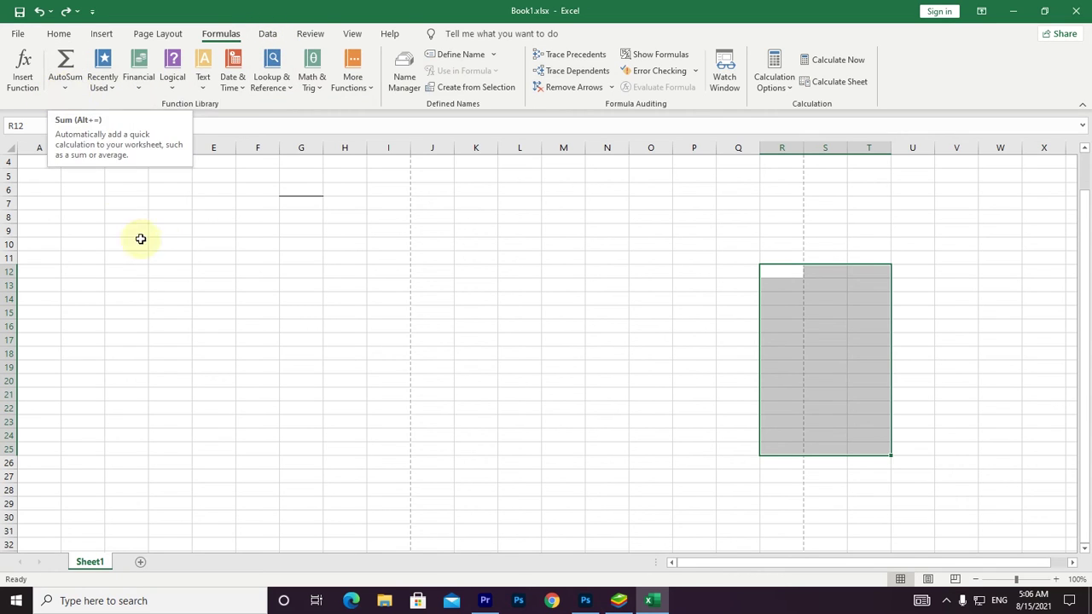
Select ranges E7:J12 and G12:J14, then browse the Data, Review and View tabs.
drag(206, 213, 436, 256)
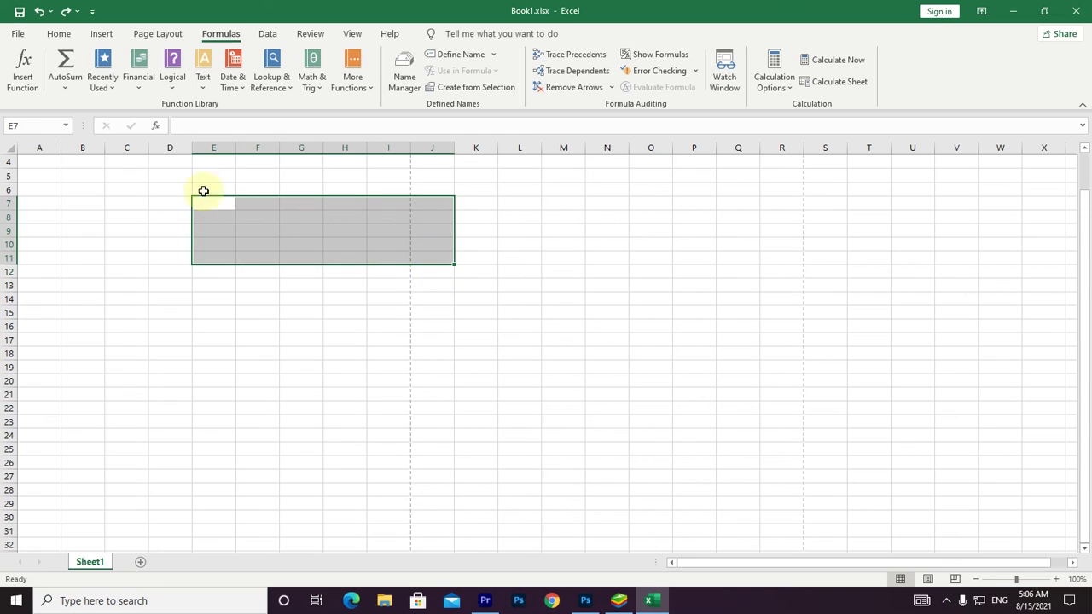
drag(323, 272, 435, 298)
click(424, 350)
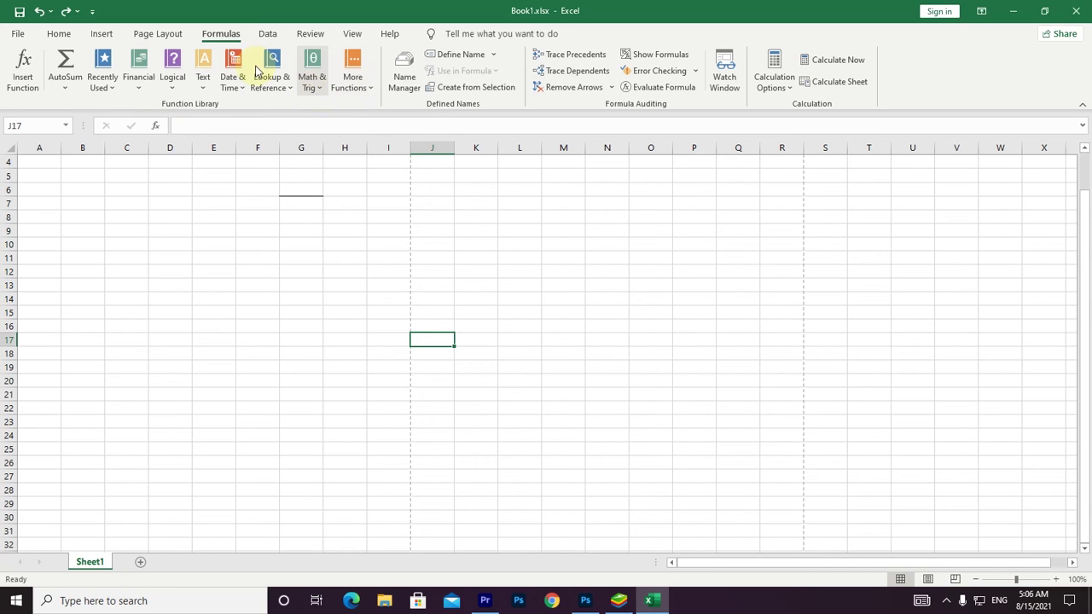
click(268, 34)
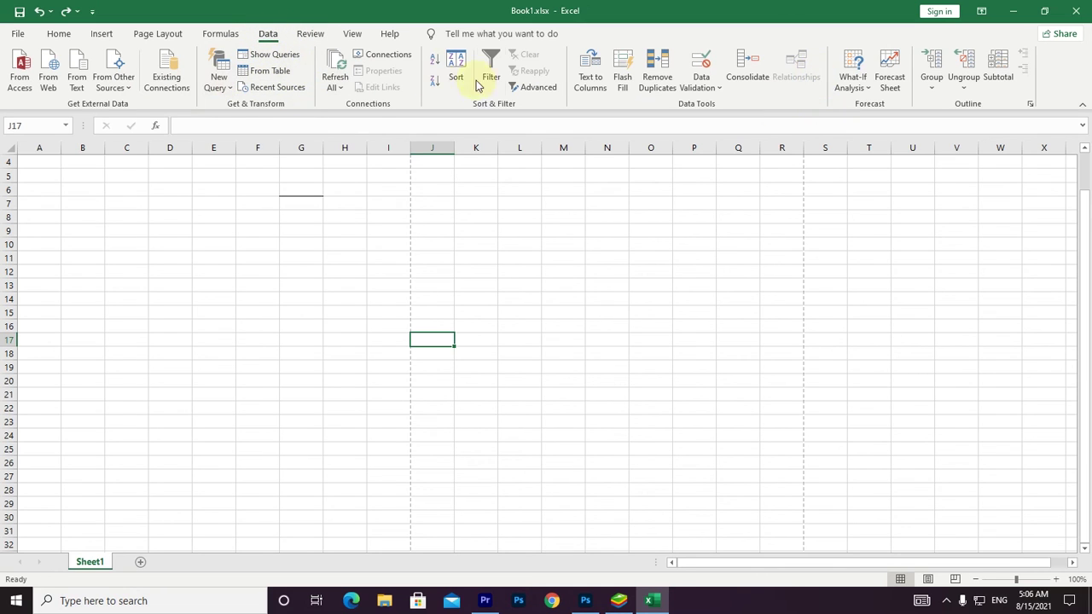
click(312, 39)
click(350, 37)
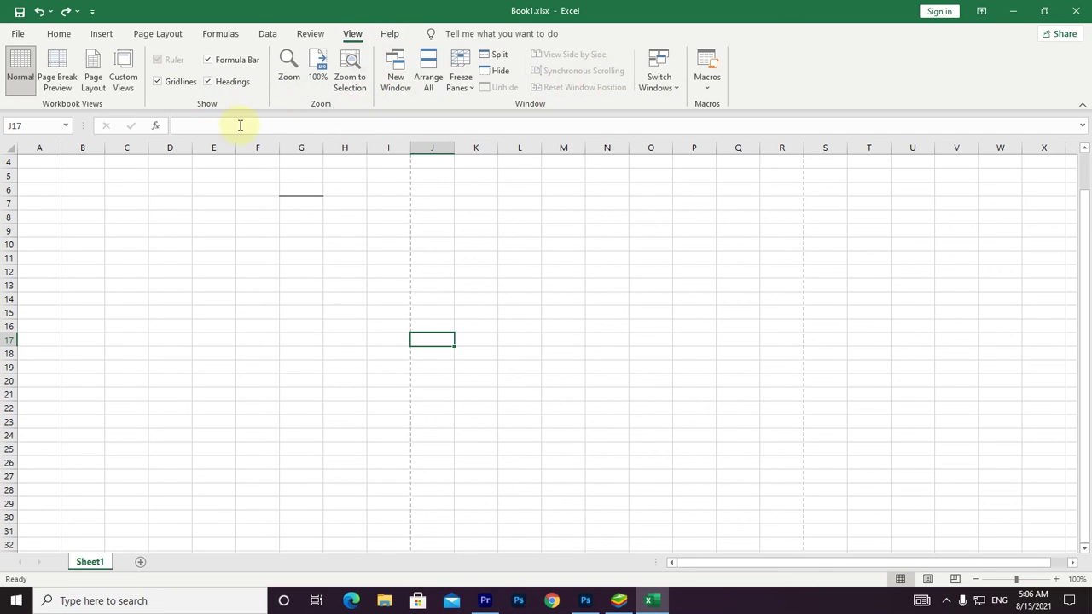
click(634, 356)
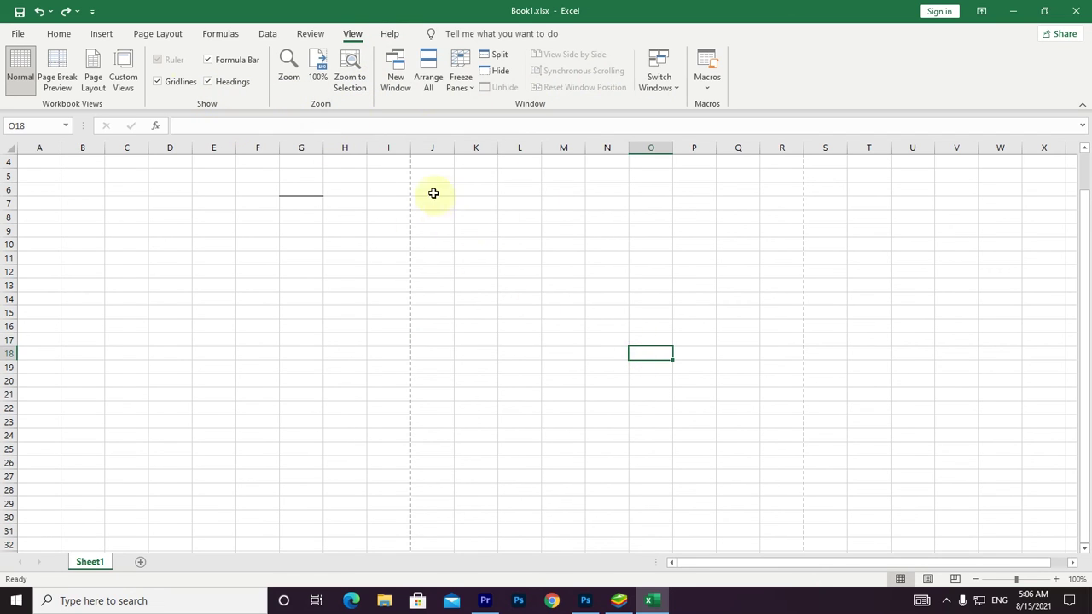
View the Help tab, then close Book1.xlsx choosing Don't Save.
click(385, 35)
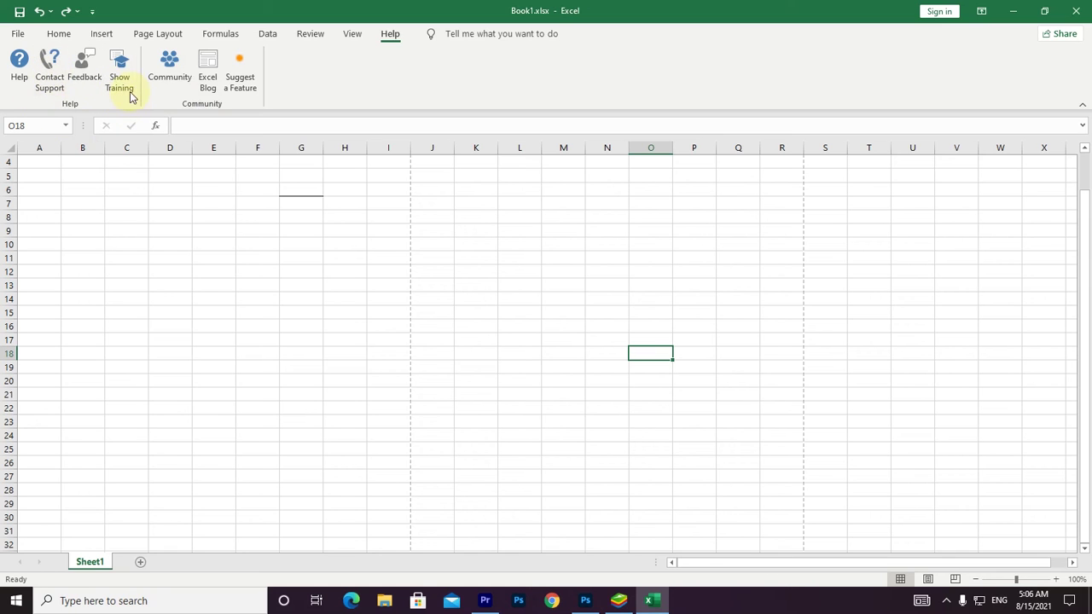
click(250, 231)
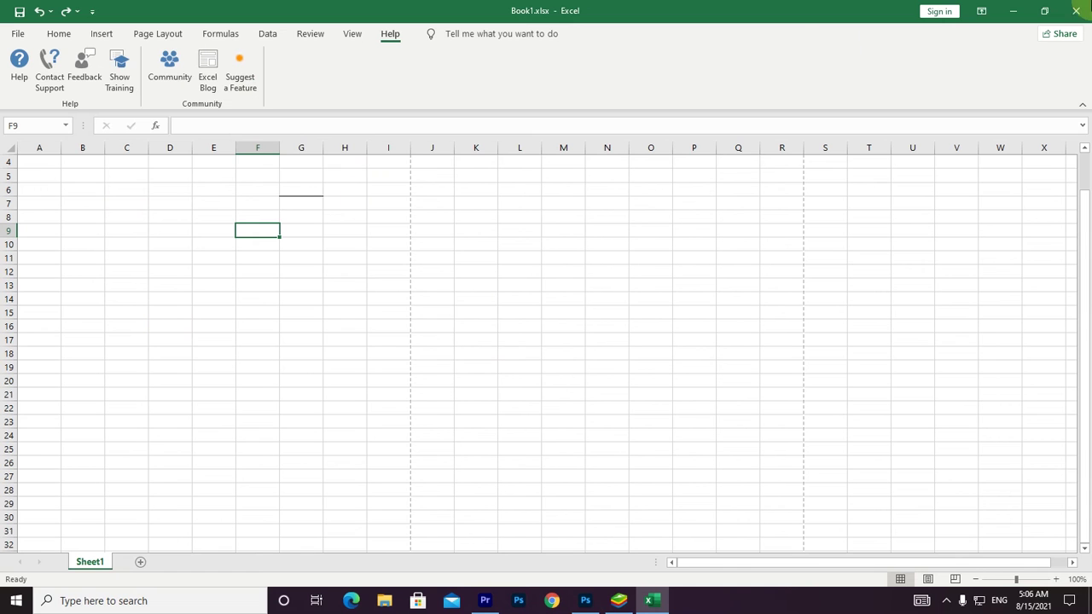
click(1077, 10)
click(539, 314)
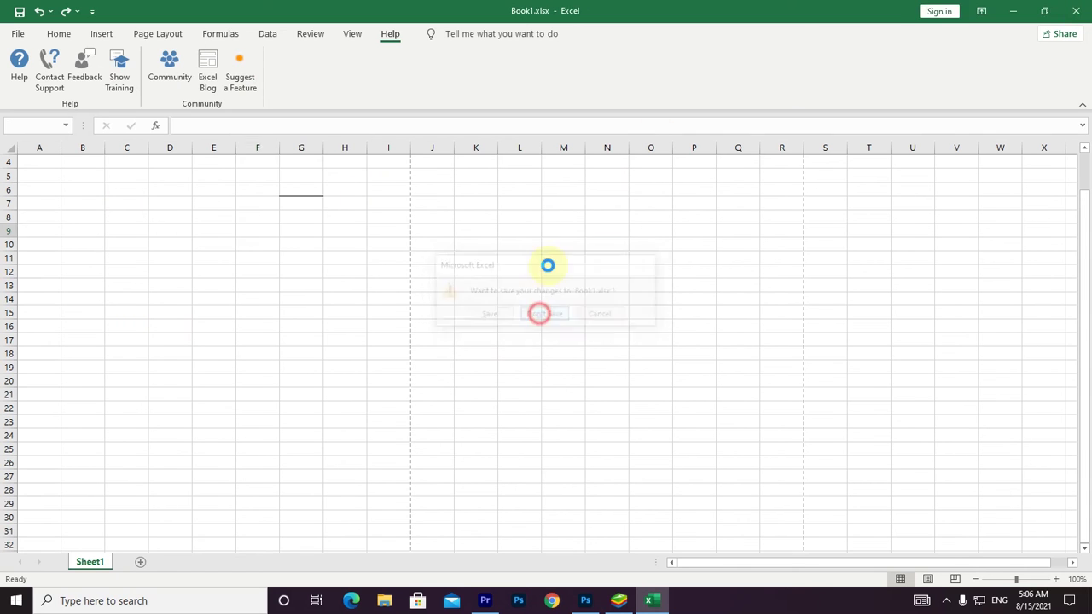
Launch File Explorer, go to Local Disk (D:), and open Book1.xlsx.
click(384, 600)
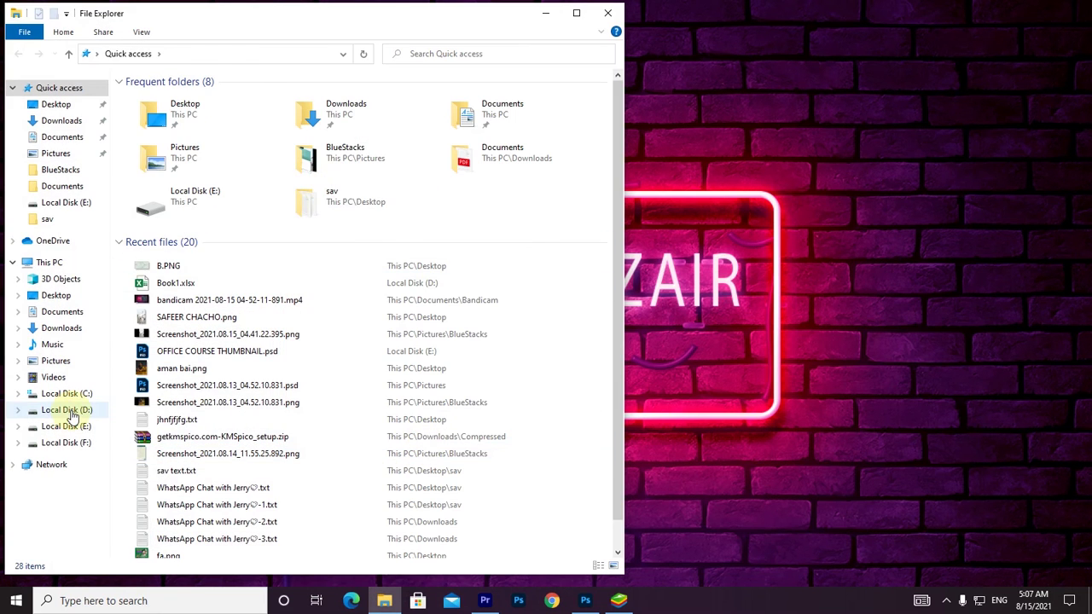
click(68, 409)
double_click(337, 475)
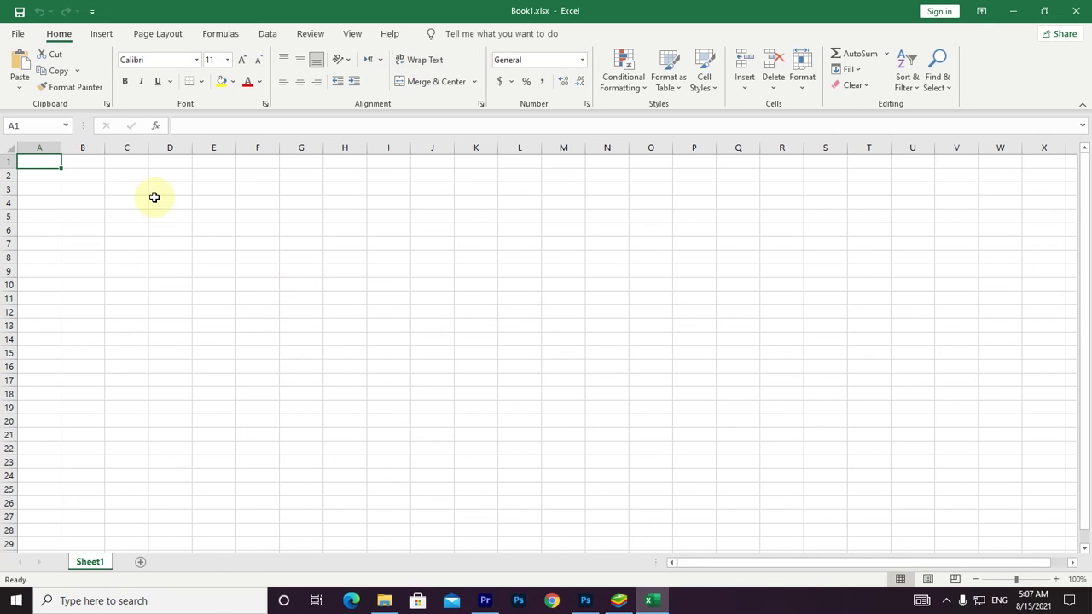
Add worksheets Sheet2 and Sheet3, then return to the empty Sheet1.
click(140, 565)
click(183, 563)
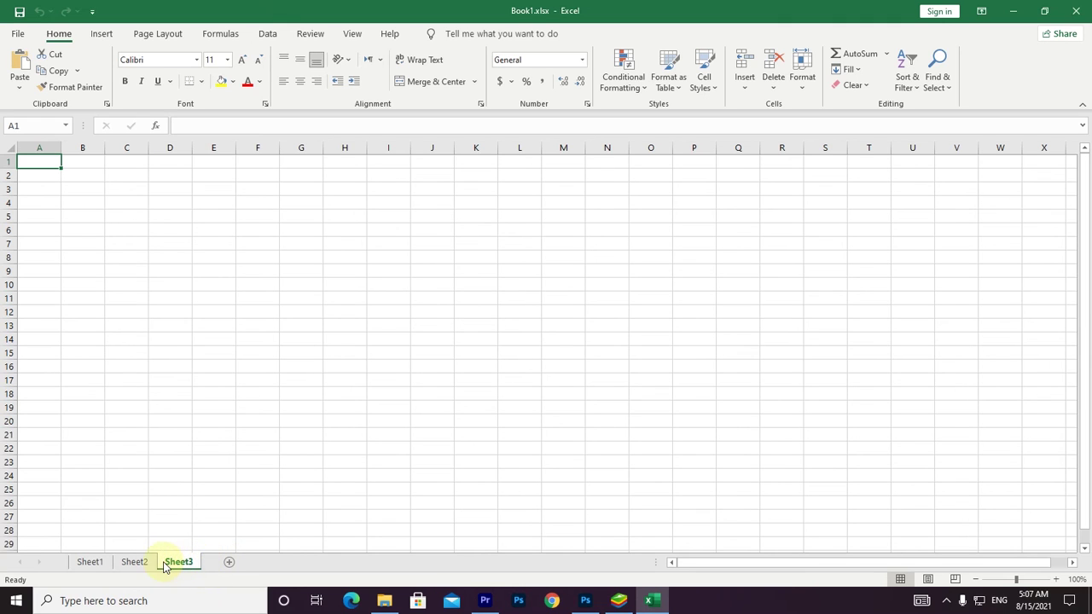
click(119, 408)
click(85, 338)
click(88, 564)
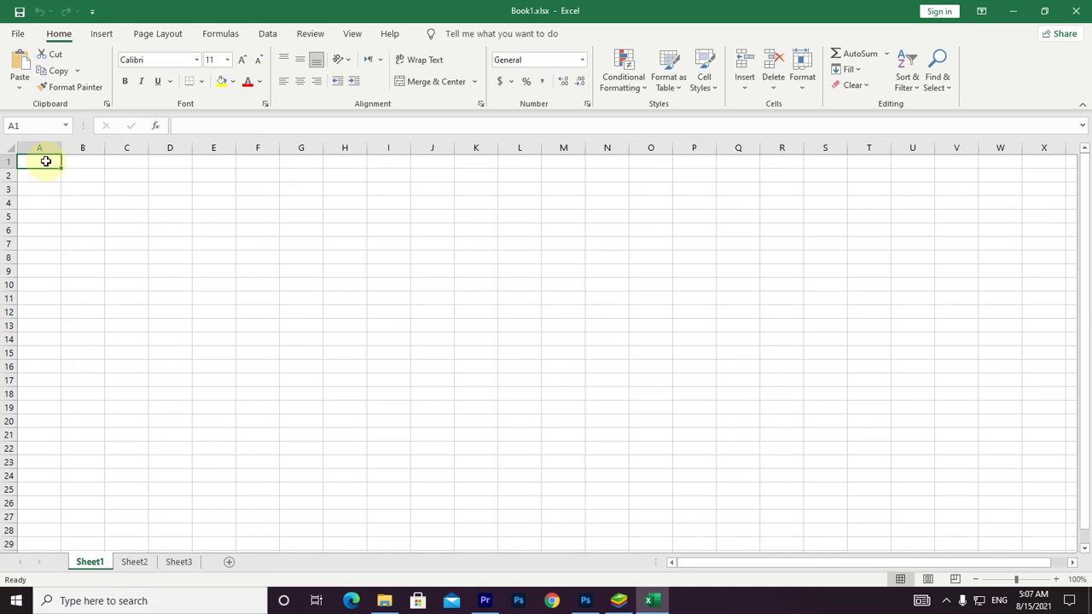
Enter the headers NAME, CLASS, ADRESS and FATHER NAME across cells A1 to D1.
text(NAME)
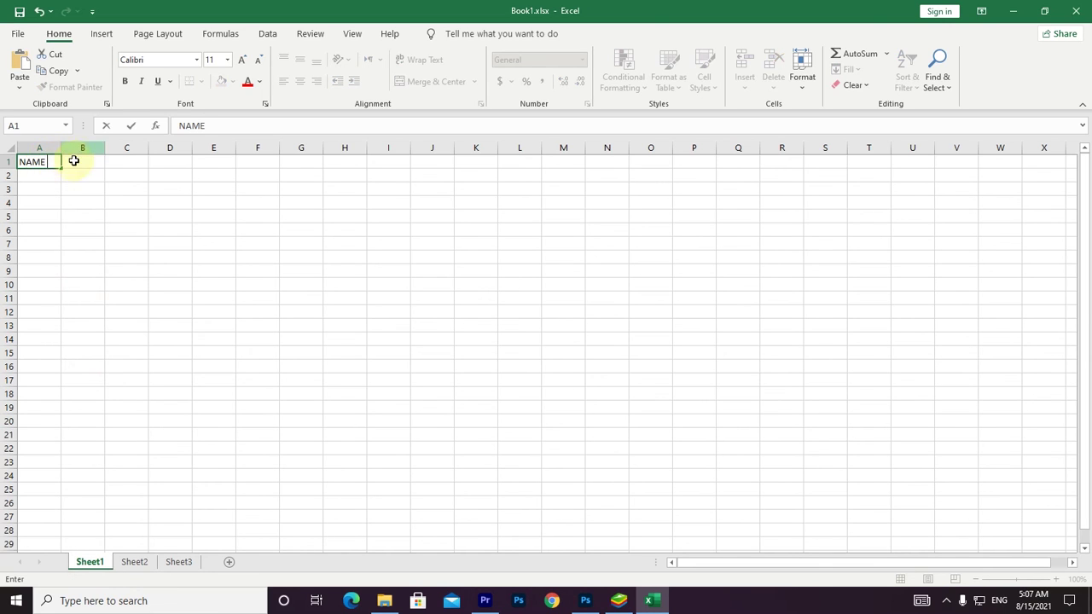
click(76, 163)
text(CLAS)
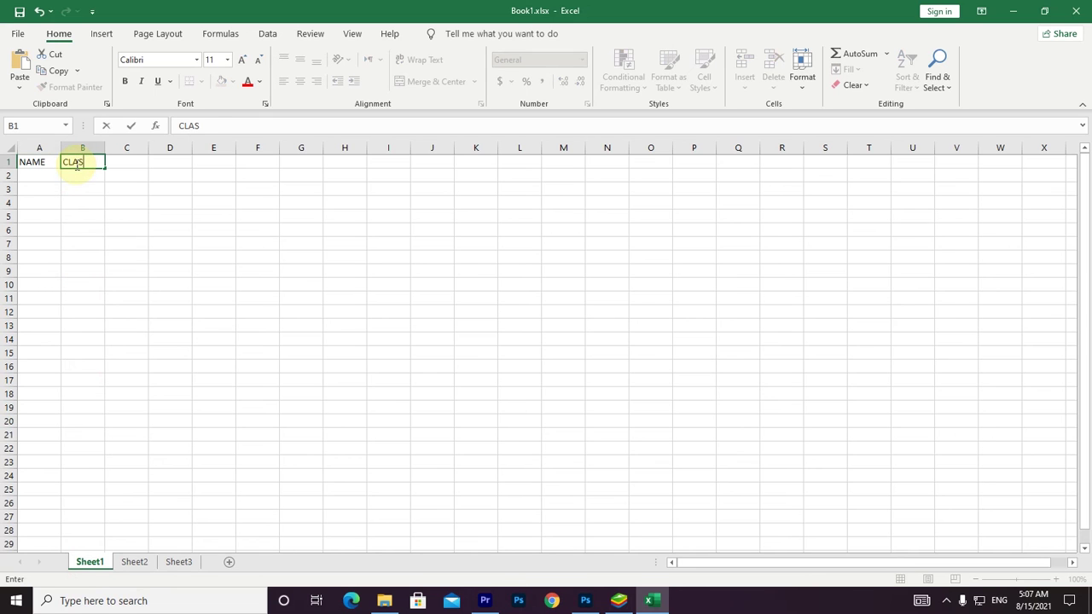
text(S)
click(114, 166)
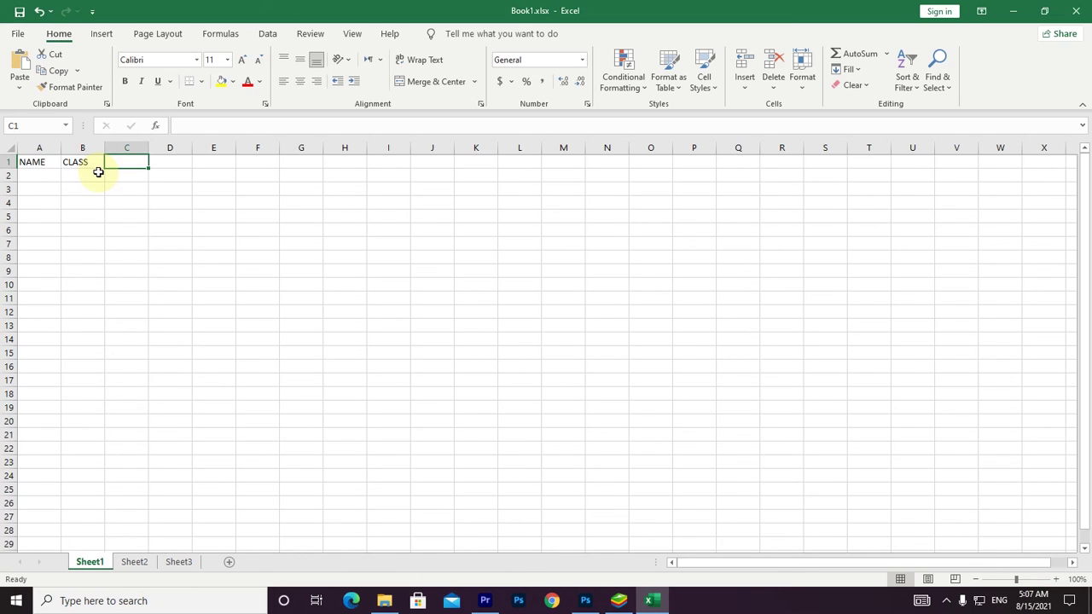
text(AR)
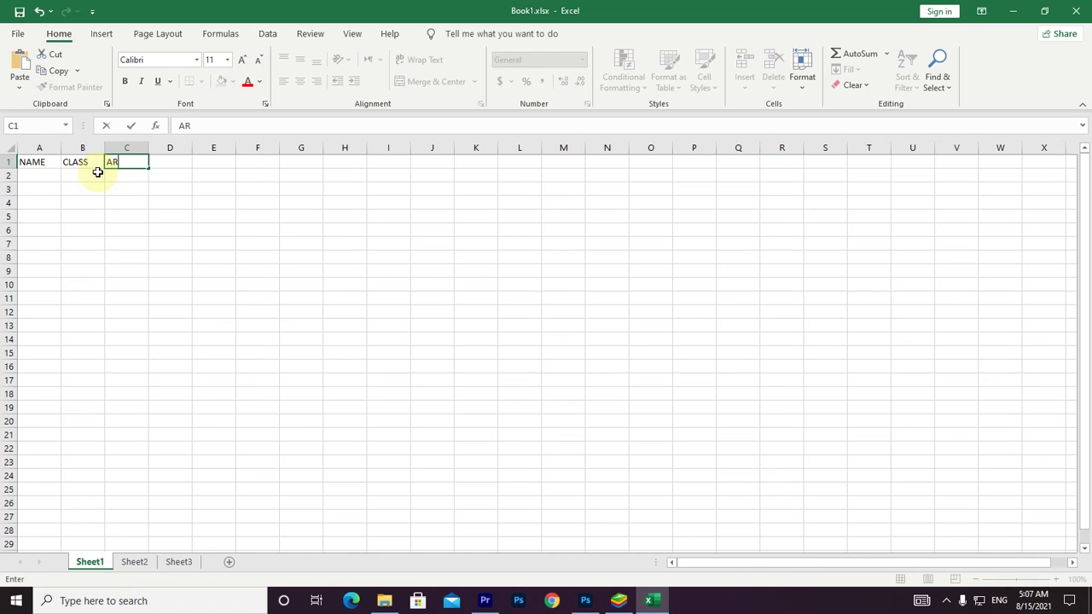
text(ESS)
click(171, 164)
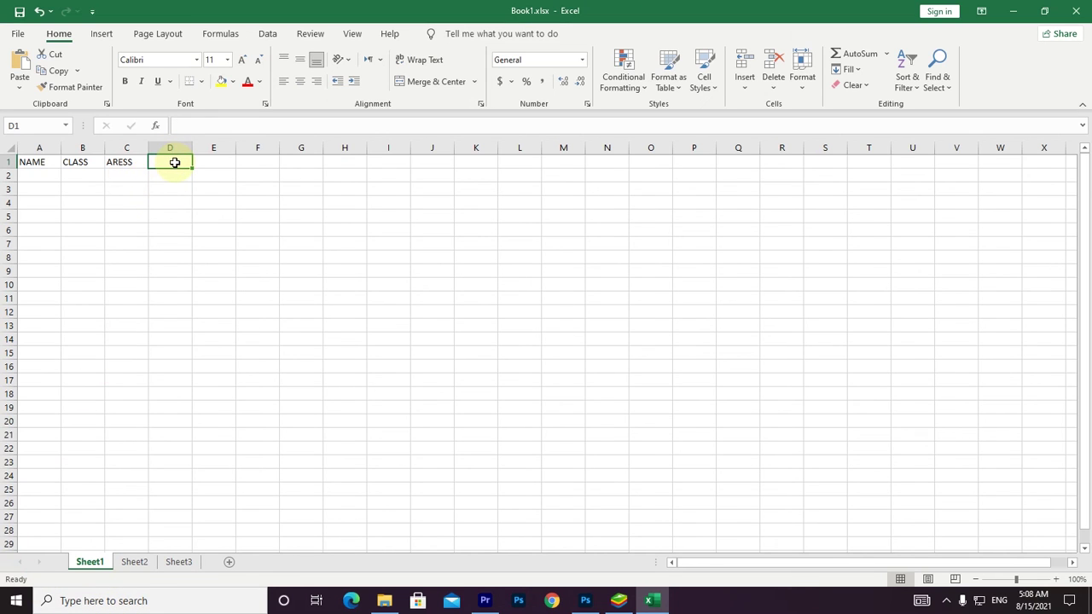
text(FATHER NAME)
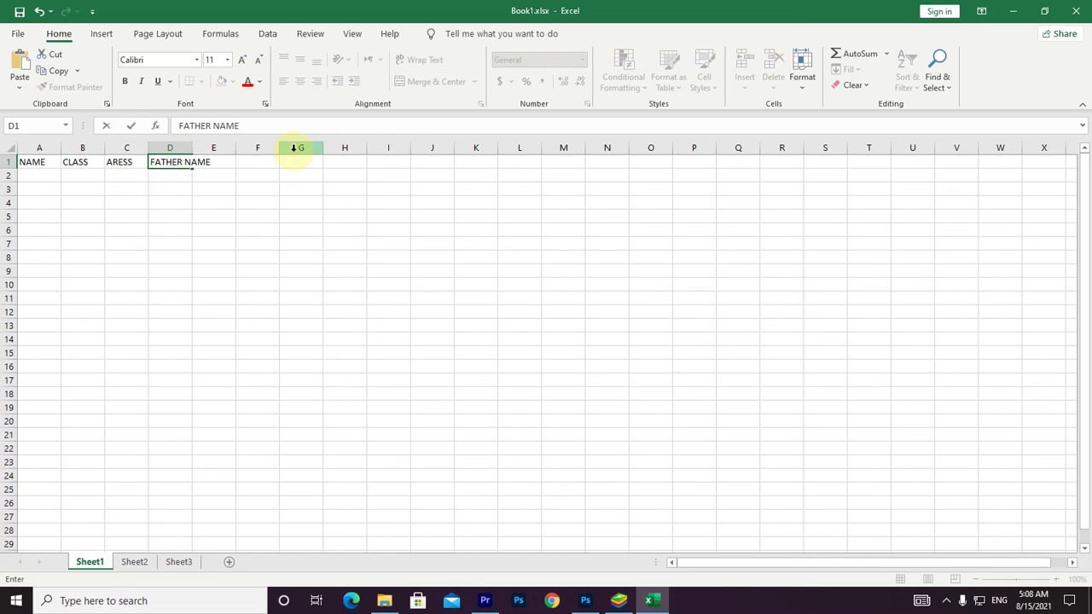
click(256, 160)
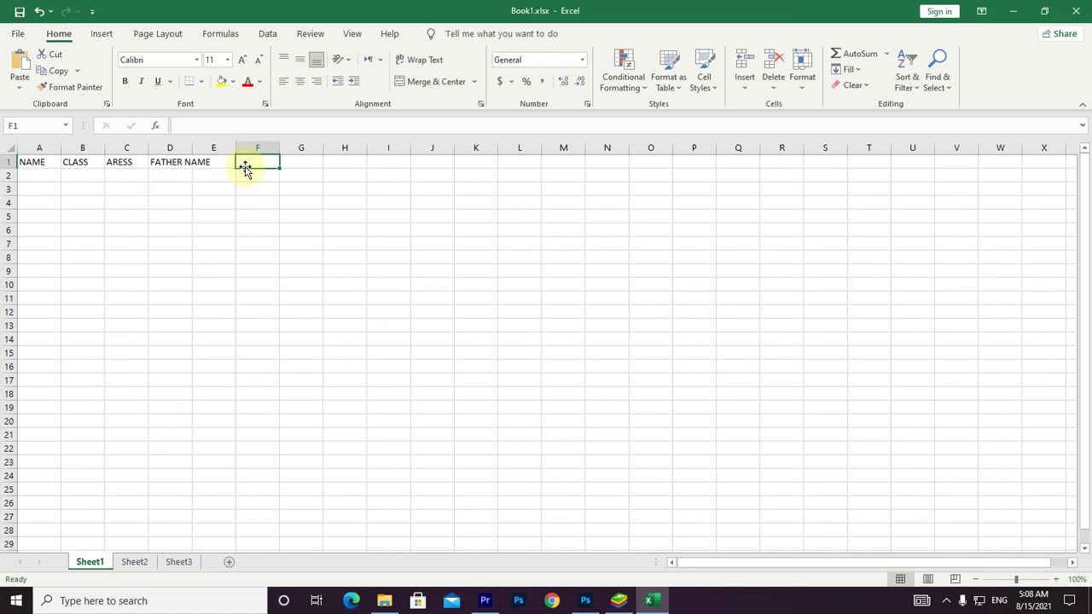
Widen column D so the FATHER NAME header fits.
drag(192, 146, 288, 146)
click(236, 162)
click(268, 162)
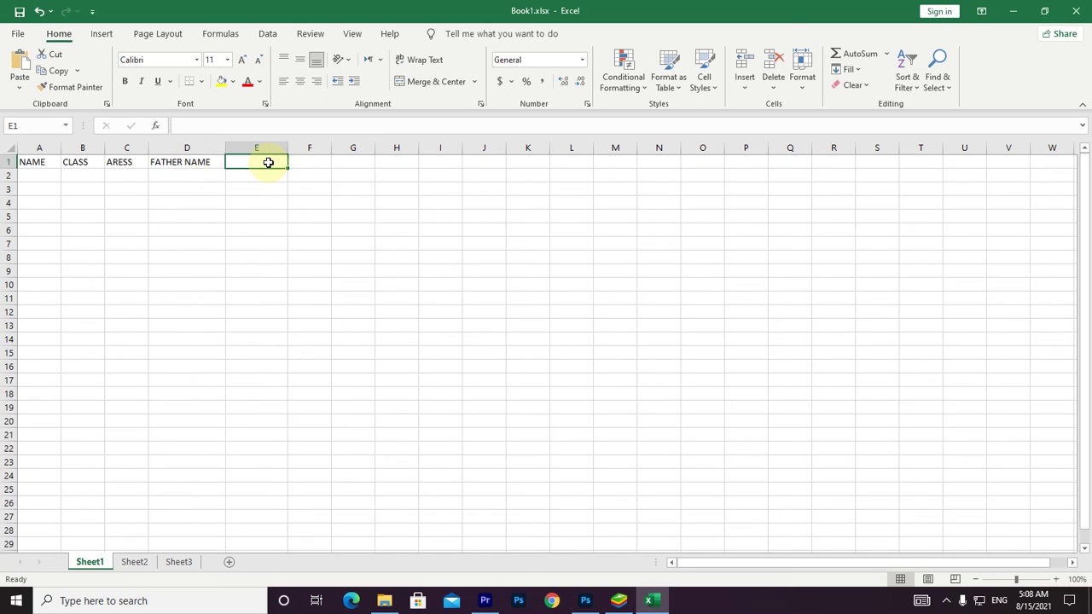
text(S)
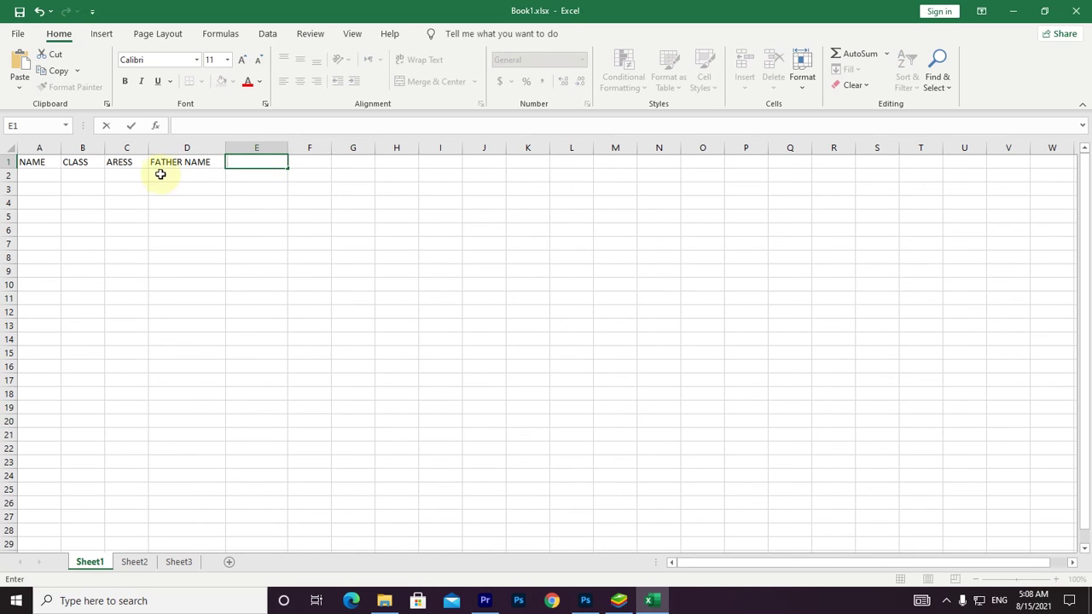
Correct the misspelled header in C1 so it reads ADRESS.
click(120, 163)
double_click(119, 162)
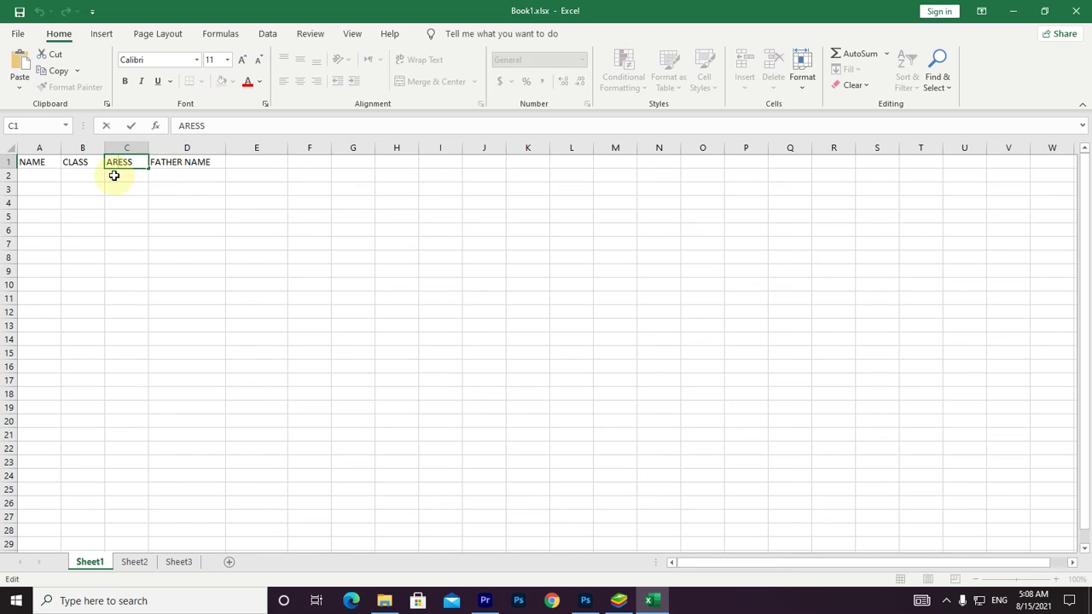
key(BackSpace)
text(D)
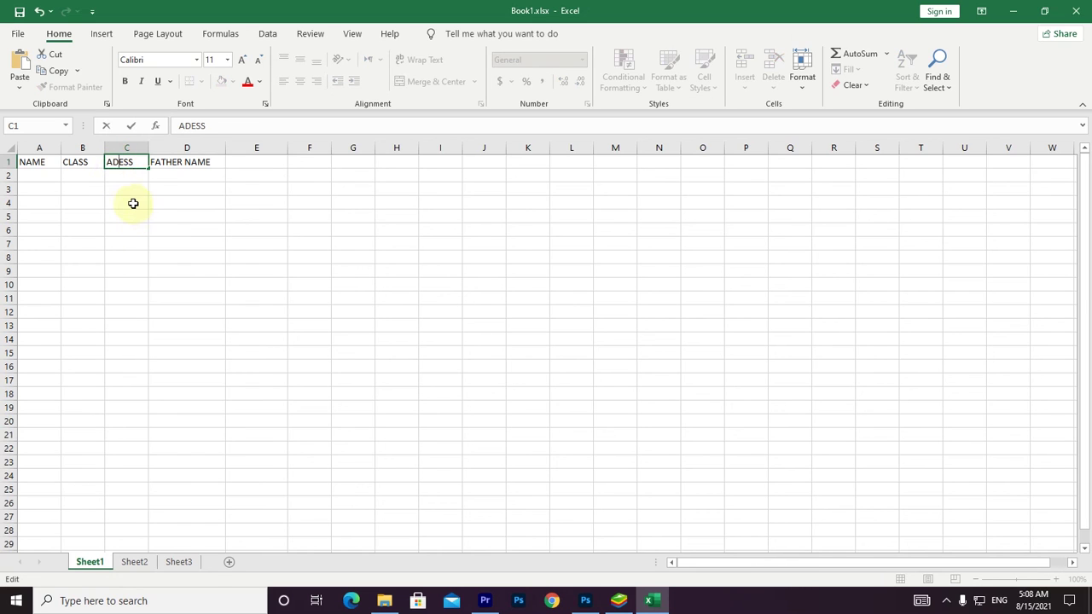
text(R)
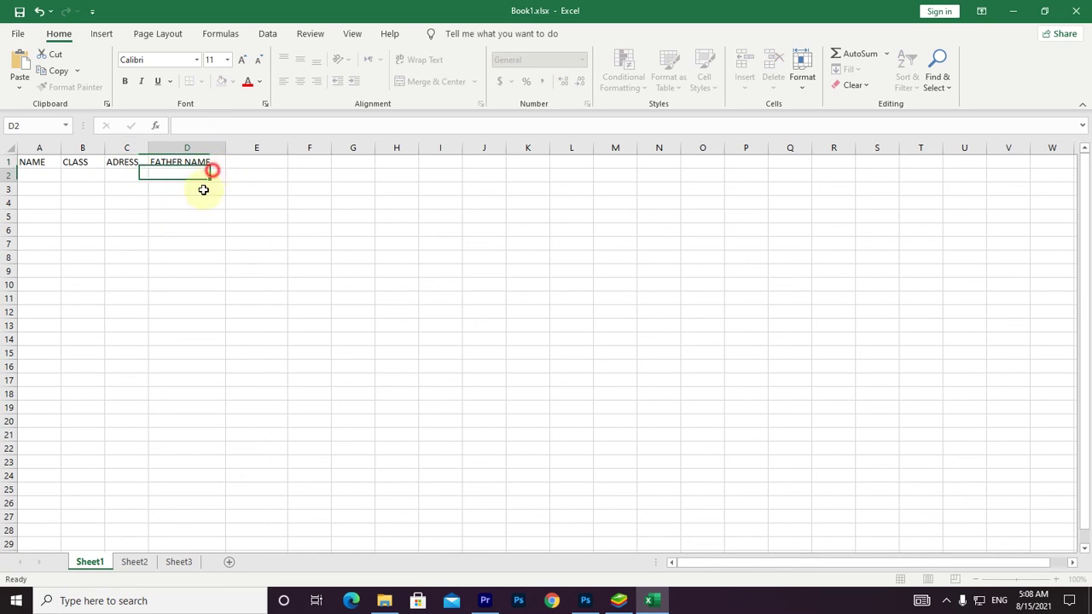
click(195, 202)
click(41, 175)
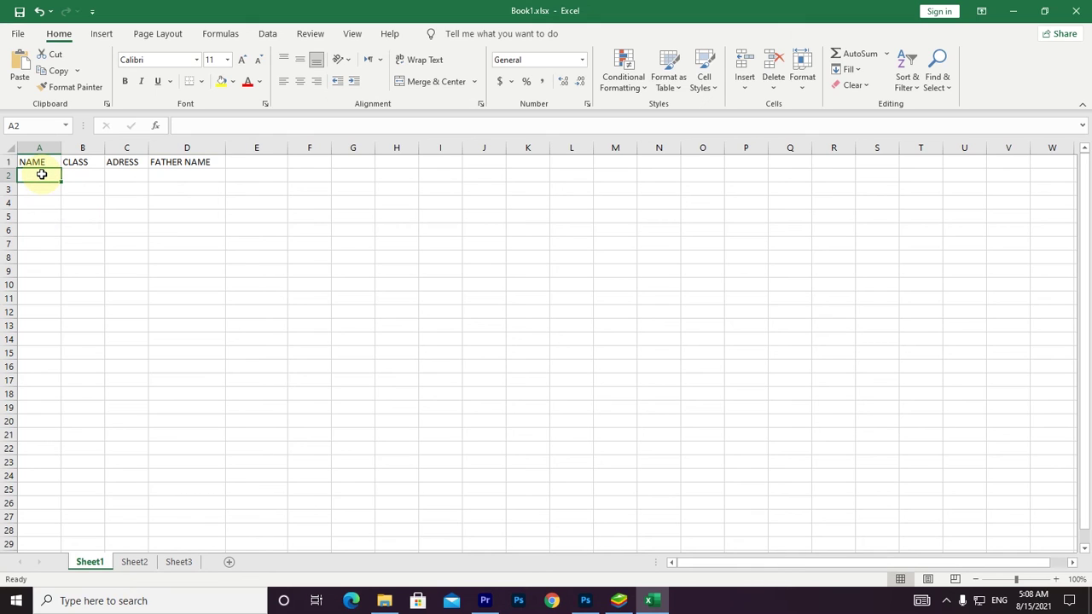
Format the A1:D1 headers in Arial Black with a light orange fill.
drag(193, 162, 32, 160)
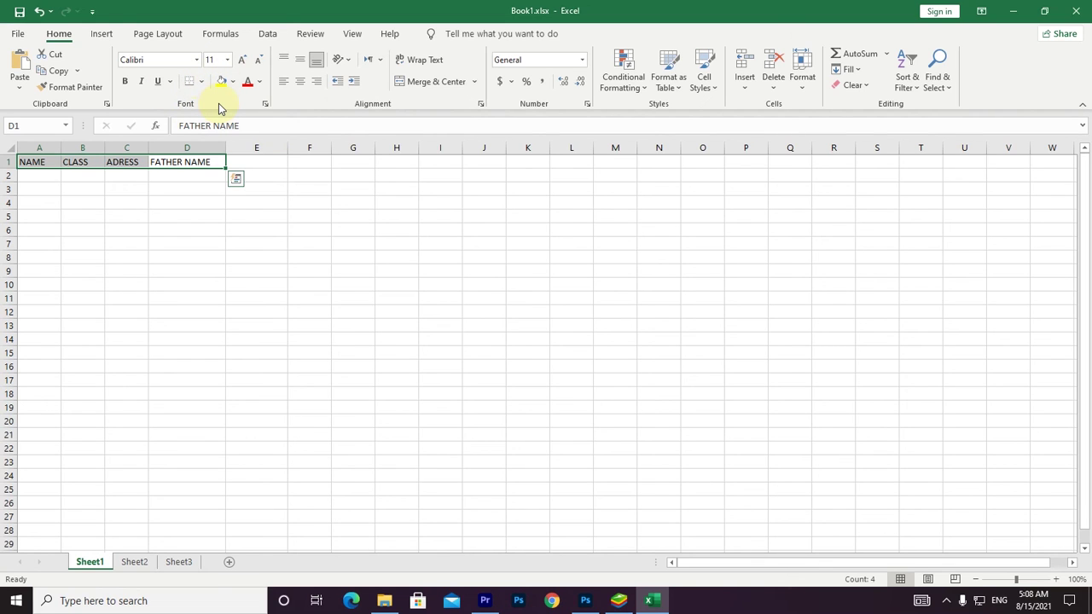
click(196, 60)
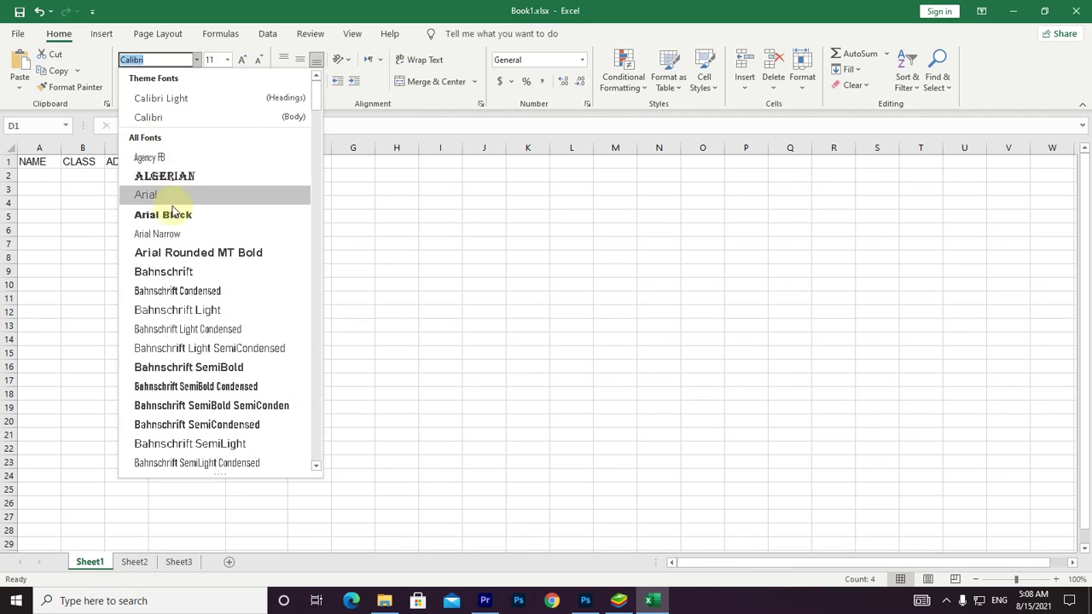
click(176, 214)
click(222, 81)
click(231, 82)
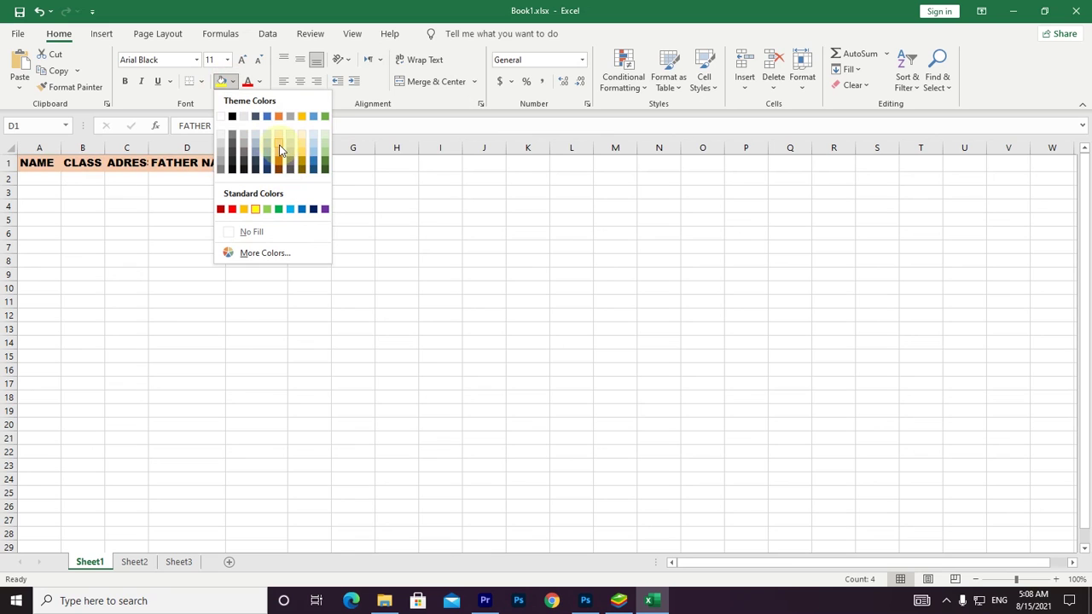
click(279, 142)
click(352, 260)
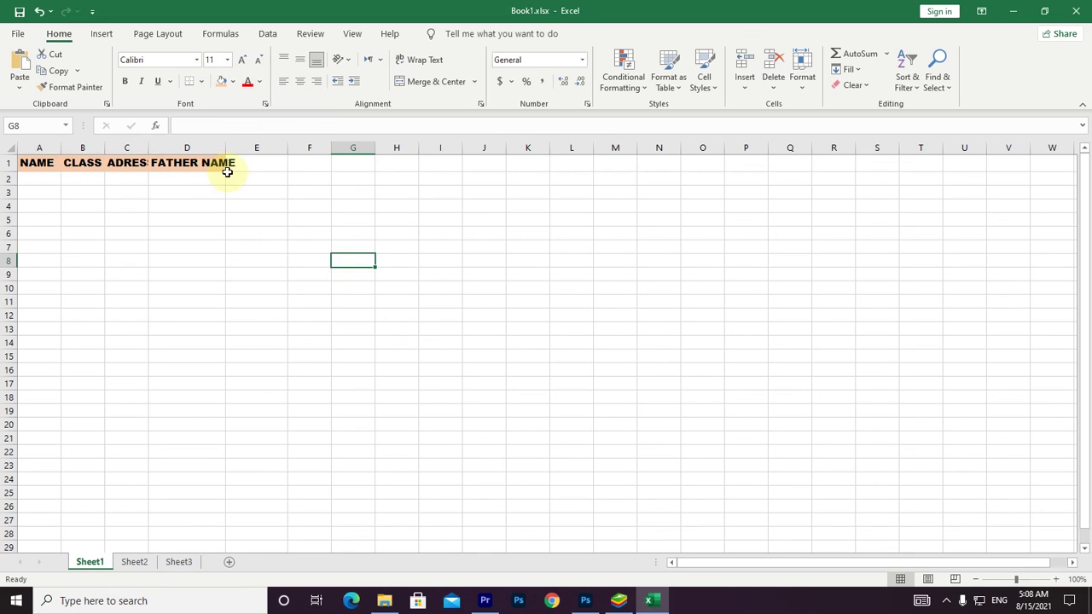
drag(228, 148, 211, 149)
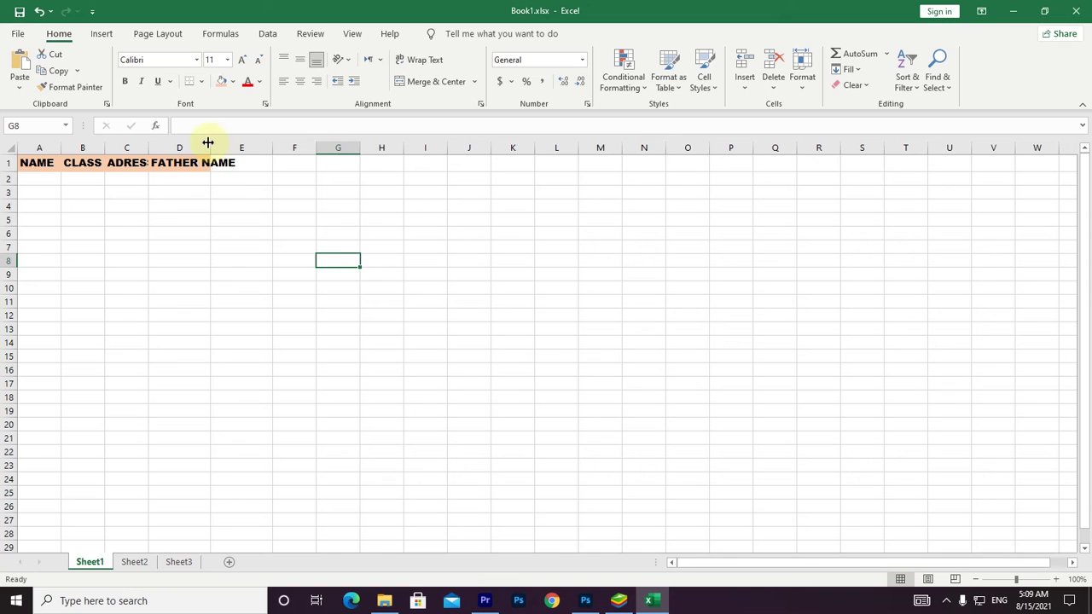
Resize columns A to D so NAME, CLASS, ADRESS and FATHER NAME each show in full.
drag(211, 145, 240, 148)
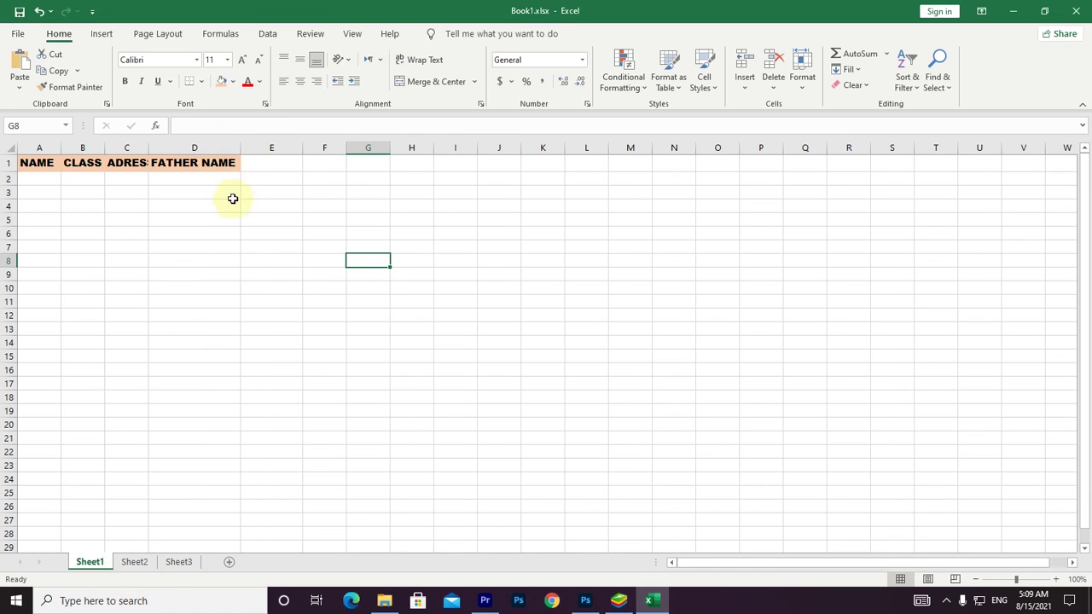
drag(148, 144, 176, 145)
mouse_move(105, 141)
mouse_down()
mouse_move(119, 146)
mouse_move(98, 152)
mouse_up()
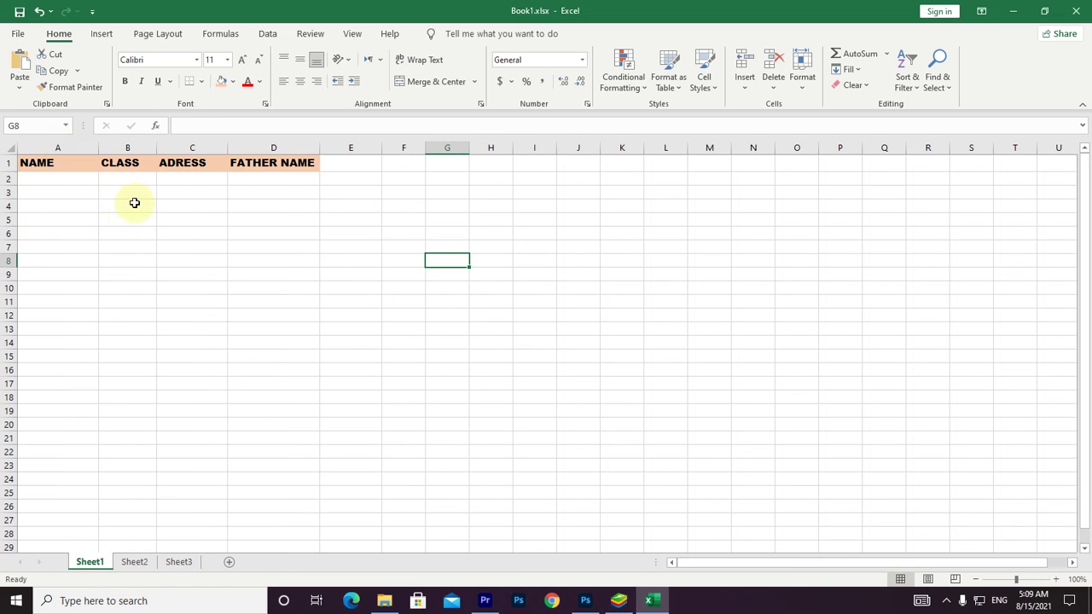
click(73, 178)
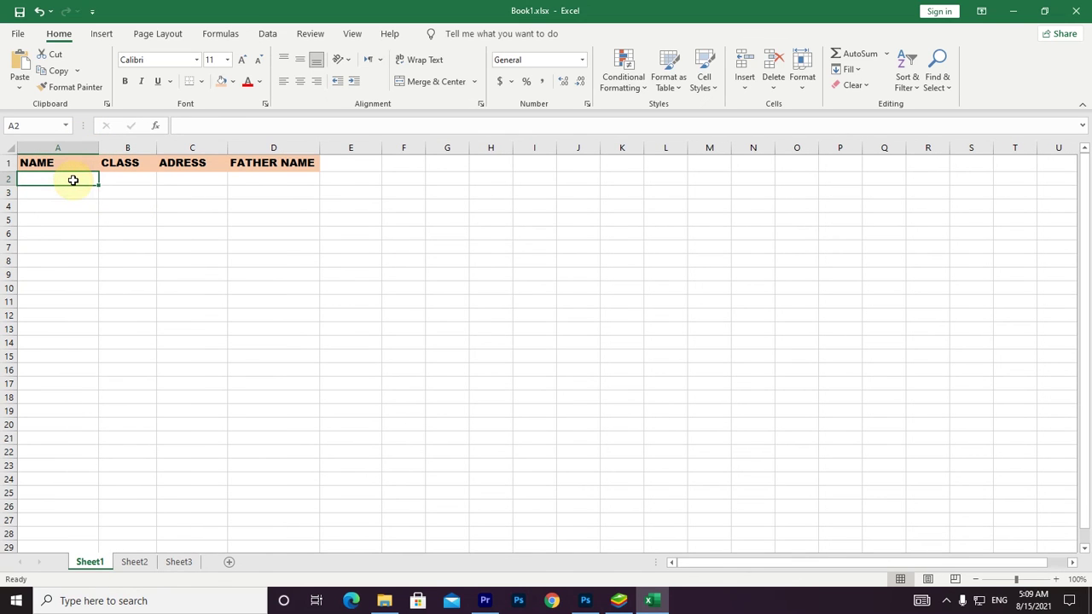
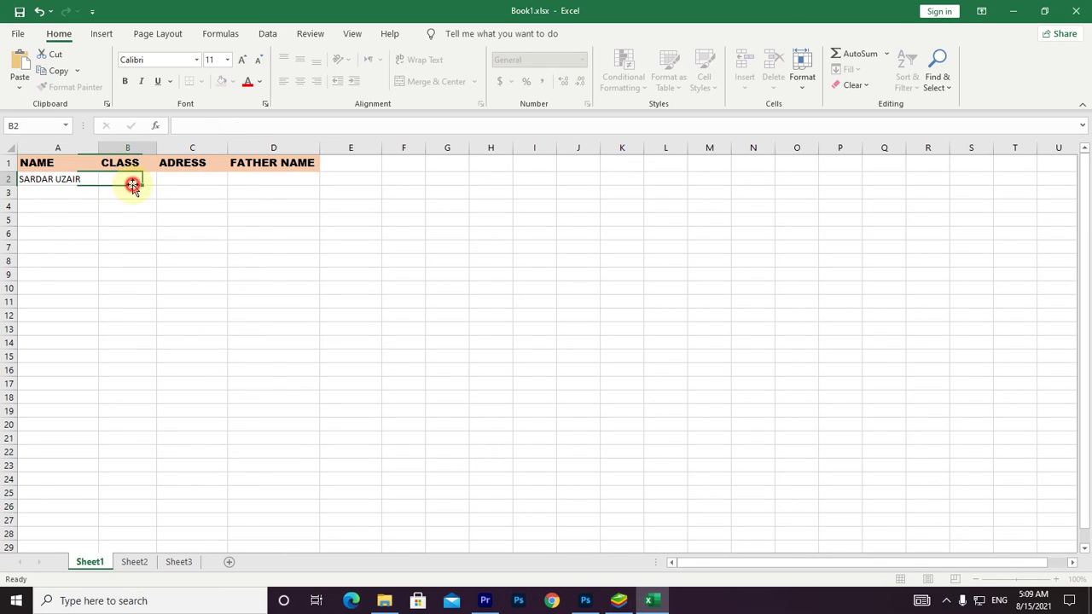
Enter the first student record in row 2: name, class 11, address X, and father's name.
click(132, 186)
text(11)
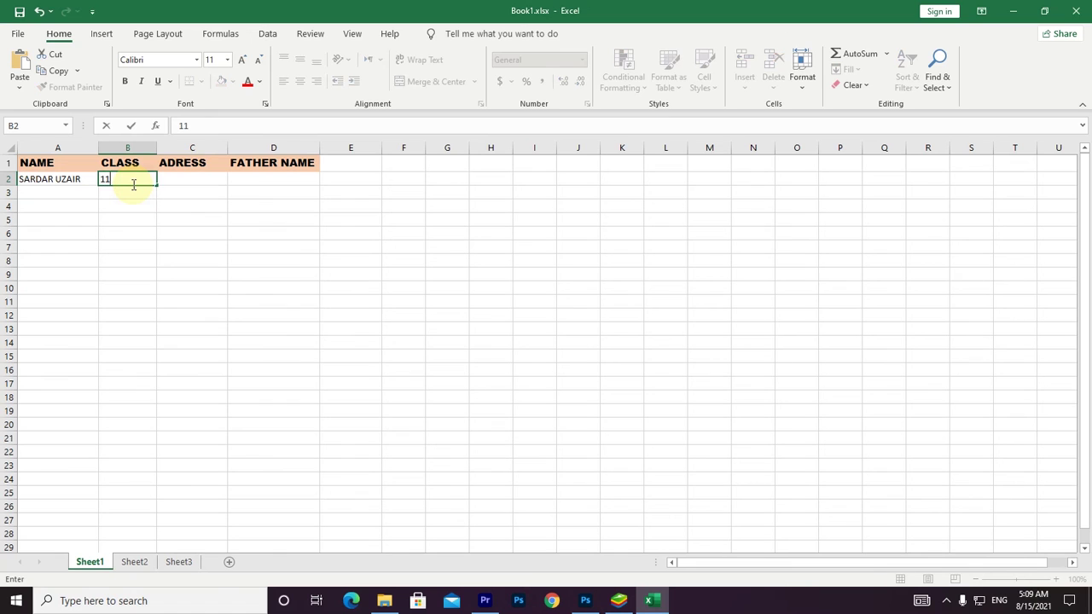
click(182, 186)
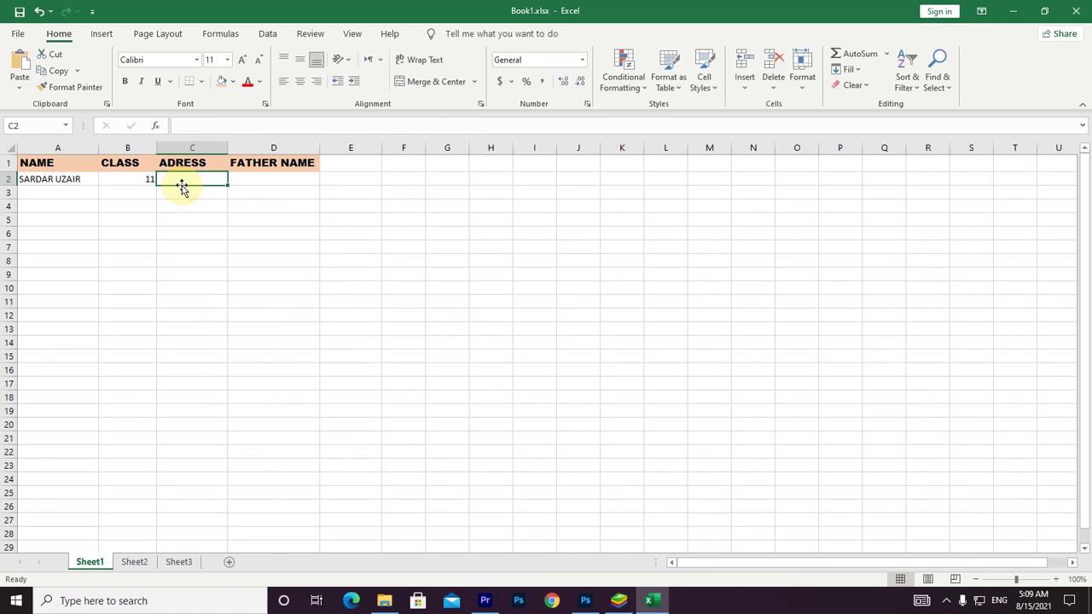
text(XYZ)
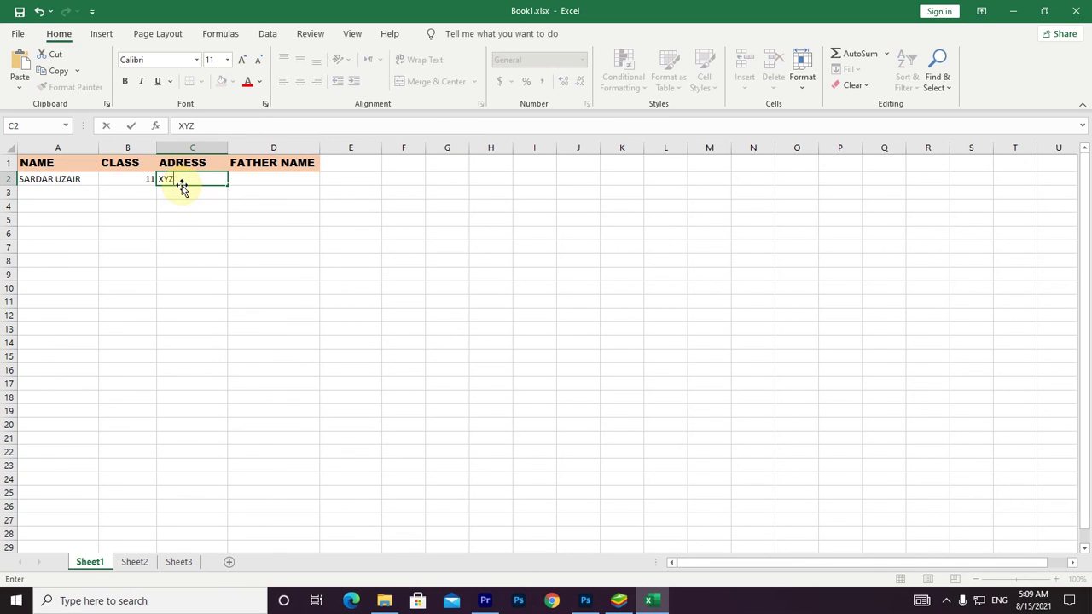
click(274, 180)
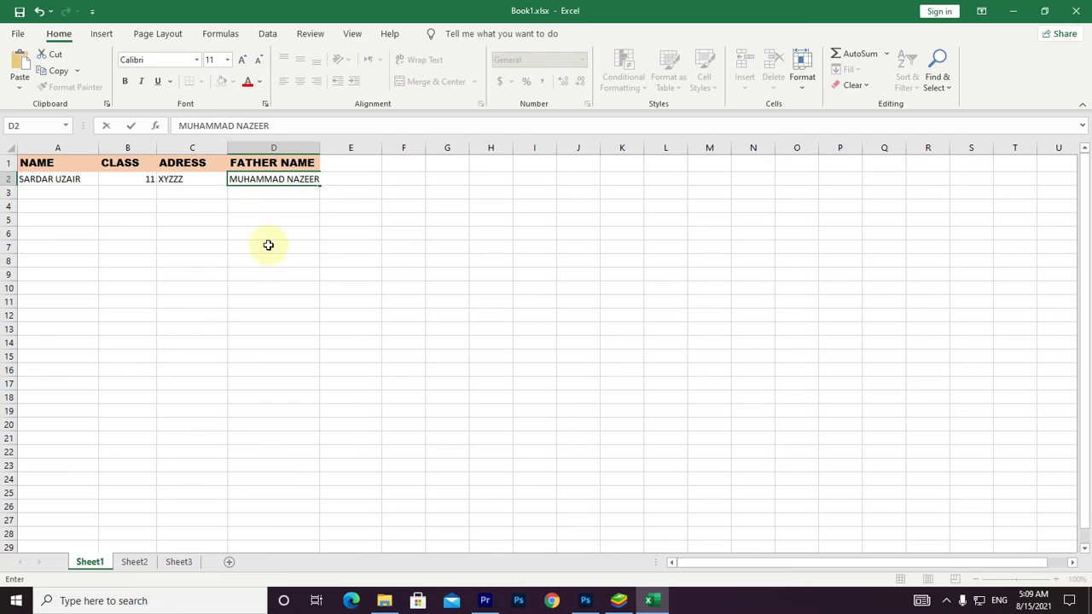
click(270, 246)
drag(320, 147, 342, 147)
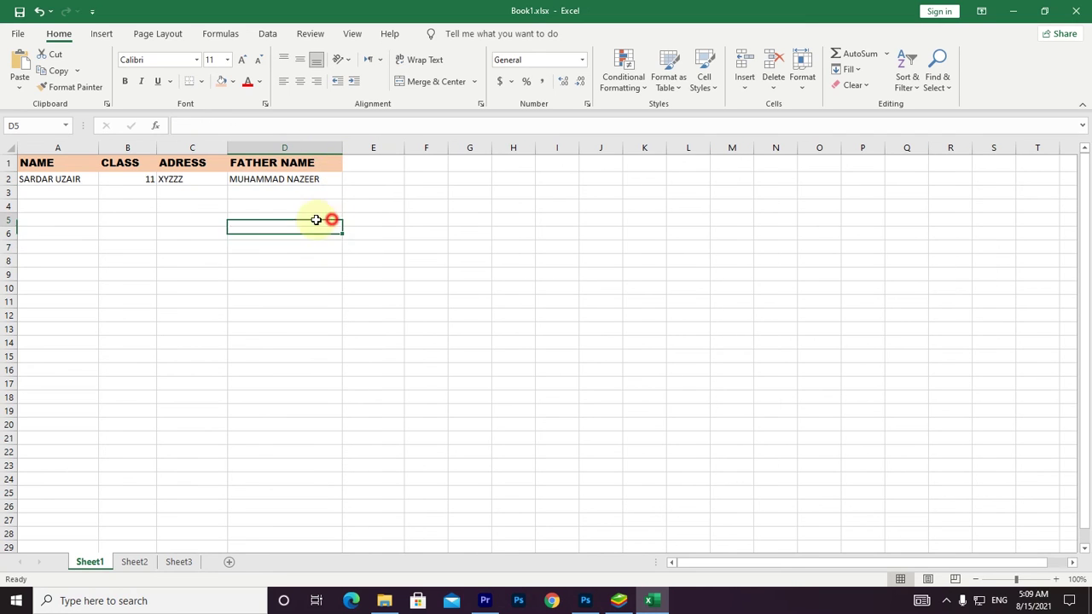
Type student names into cells A3, A4 and A5.
click(53, 196)
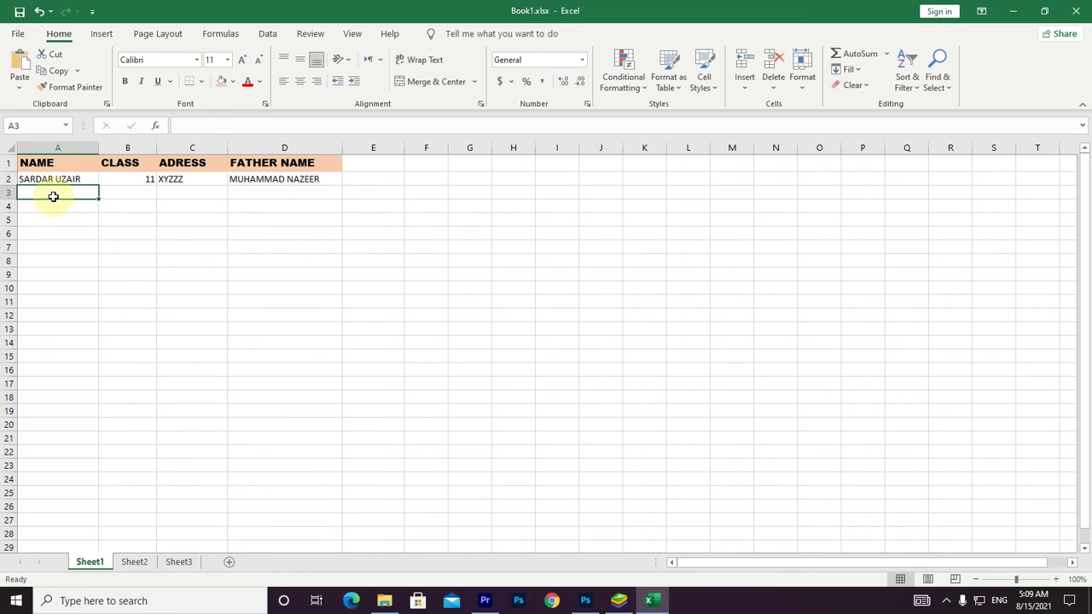
text(UBAID)
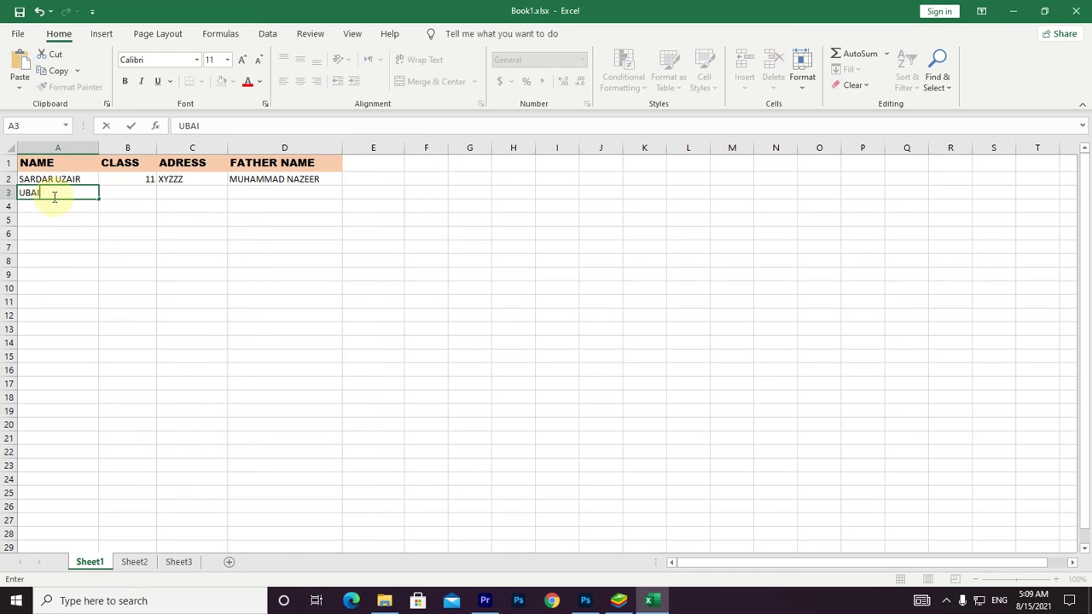
click(45, 205)
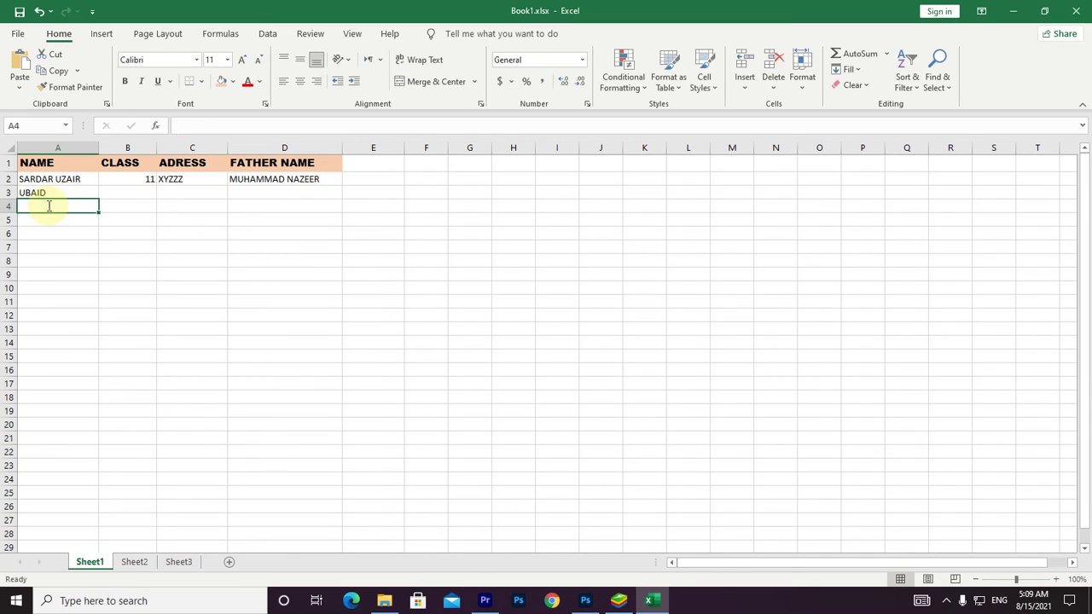
text(AHMER)
click(8, 262)
click(66, 220)
text(MANS)
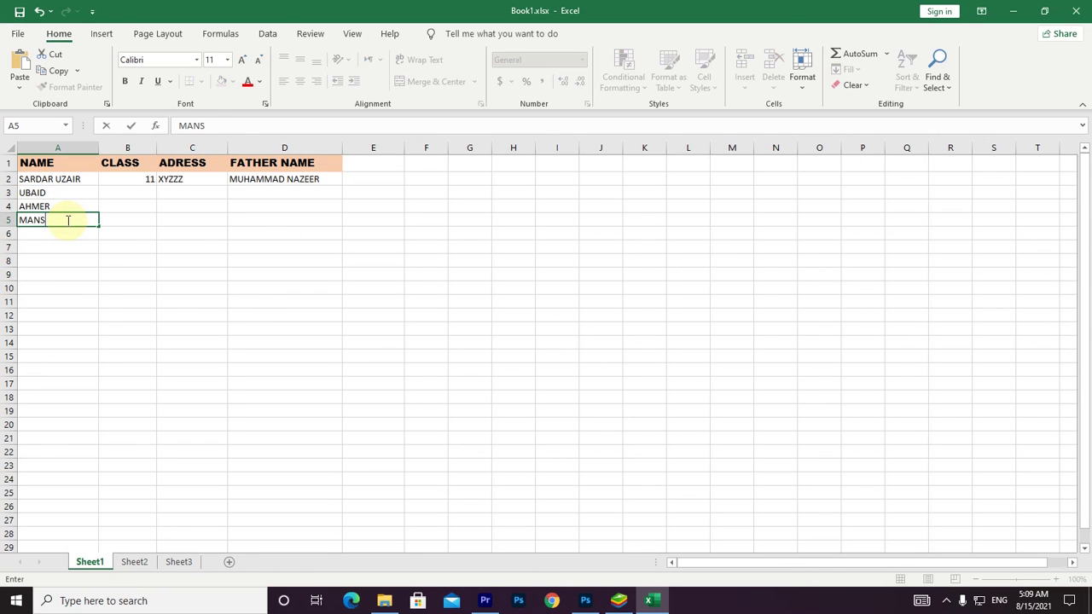
text(OOR)
click(73, 234)
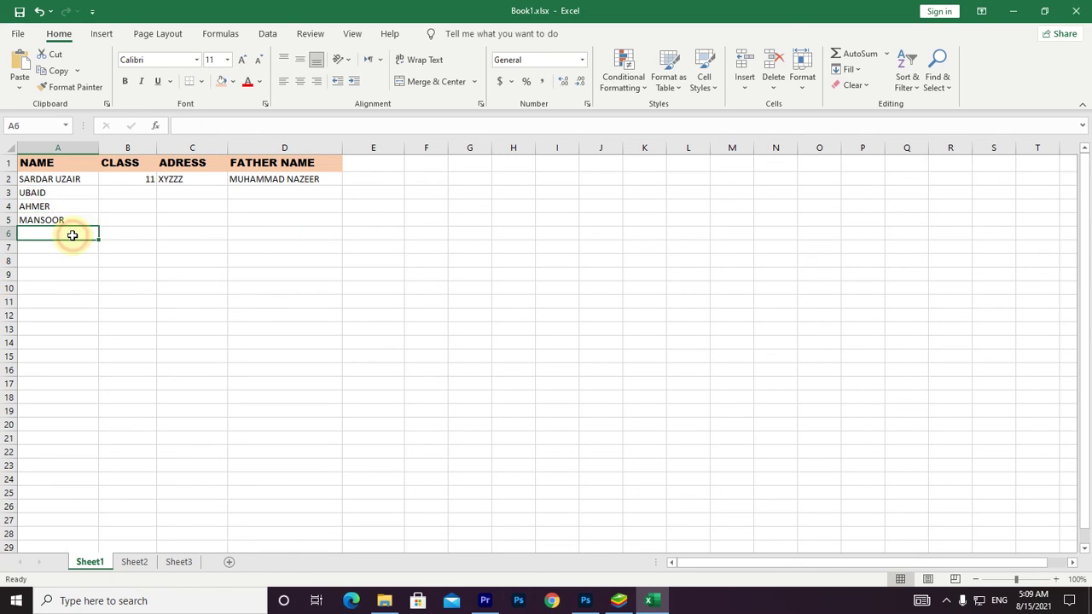
Type student names into A6, A7 and A8, removing the extra letter in A6.
text(MUHAMMMAD)
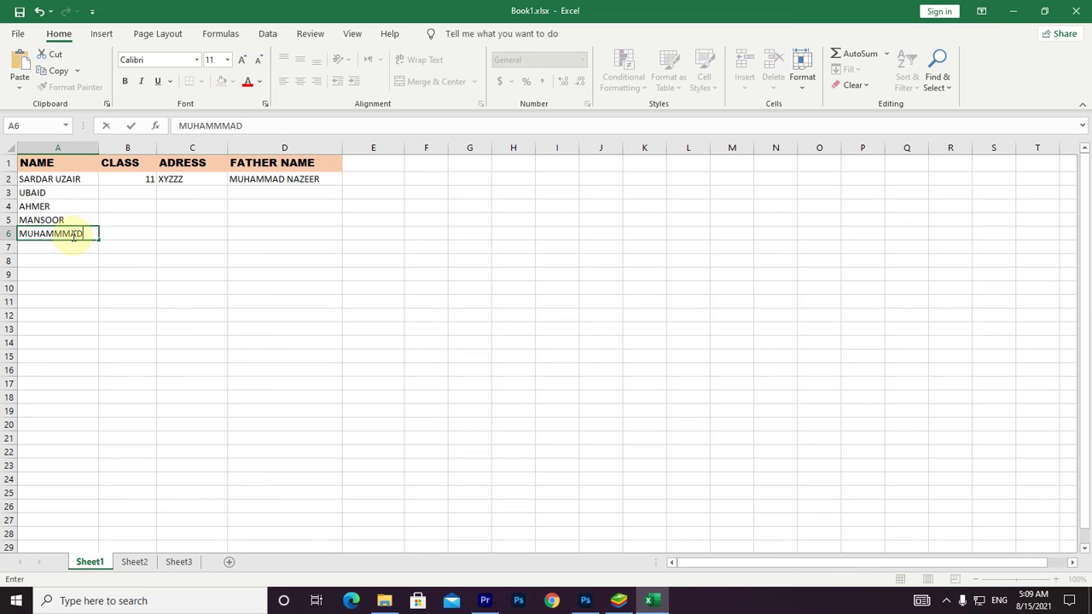
click(67, 234)
key(BackSpace)
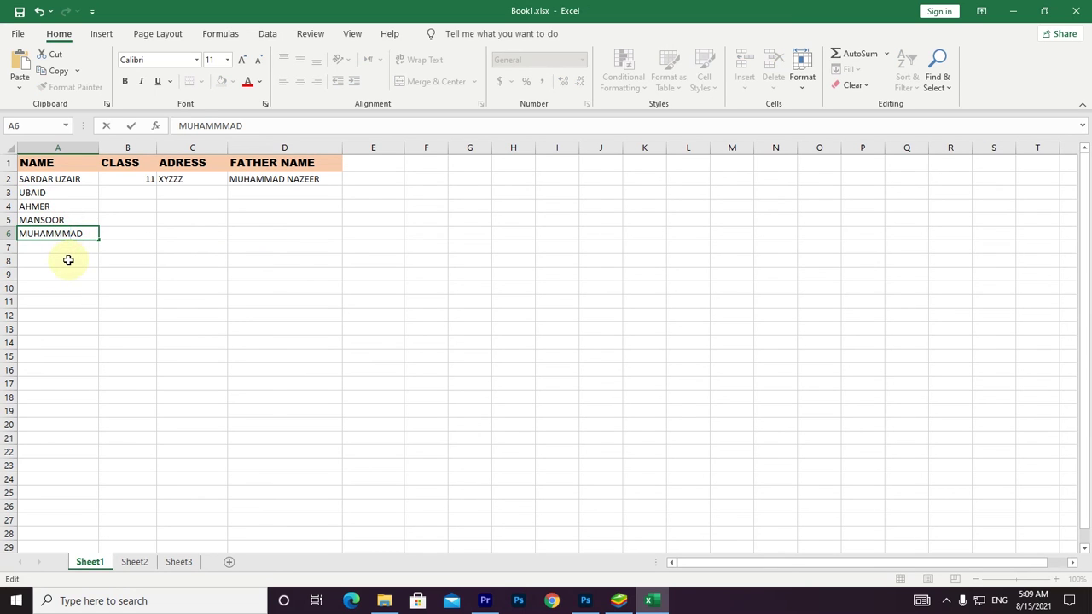
click(58, 316)
click(56, 247)
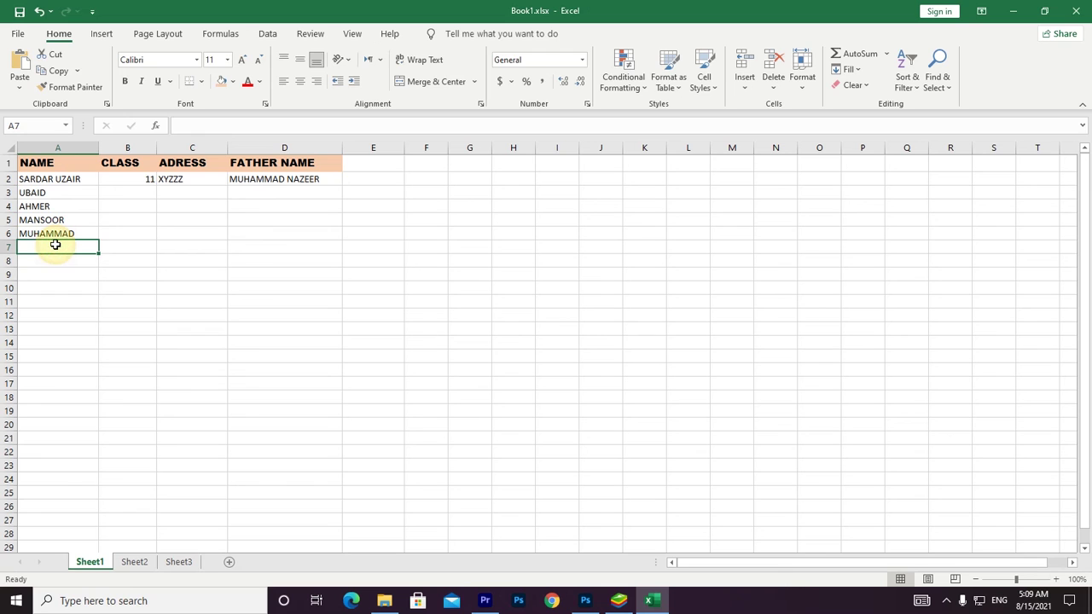
text(AMAN)
click(63, 287)
click(71, 262)
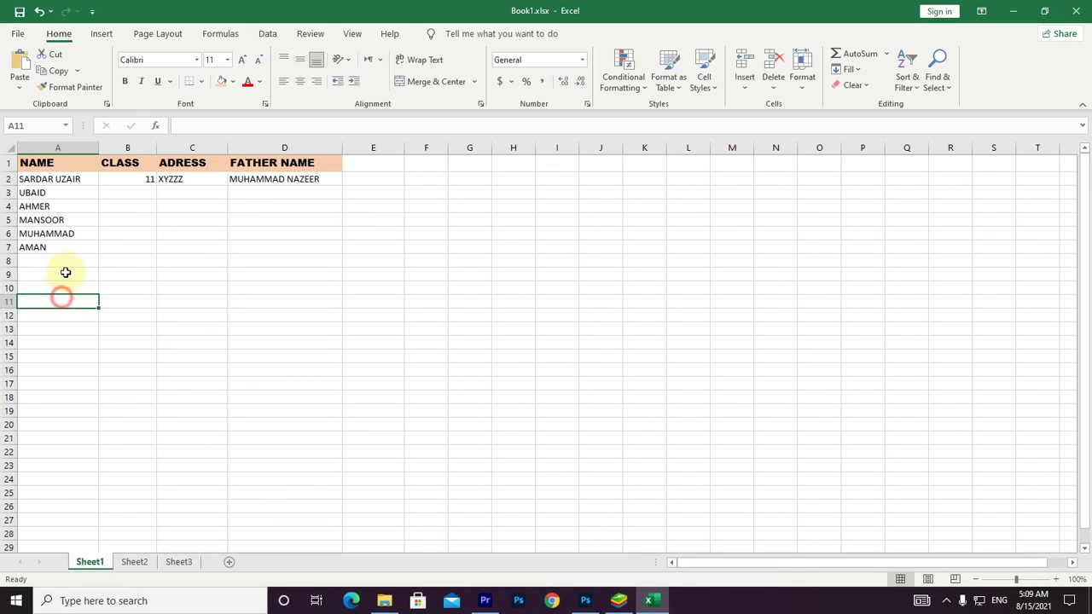
text(MUDA)
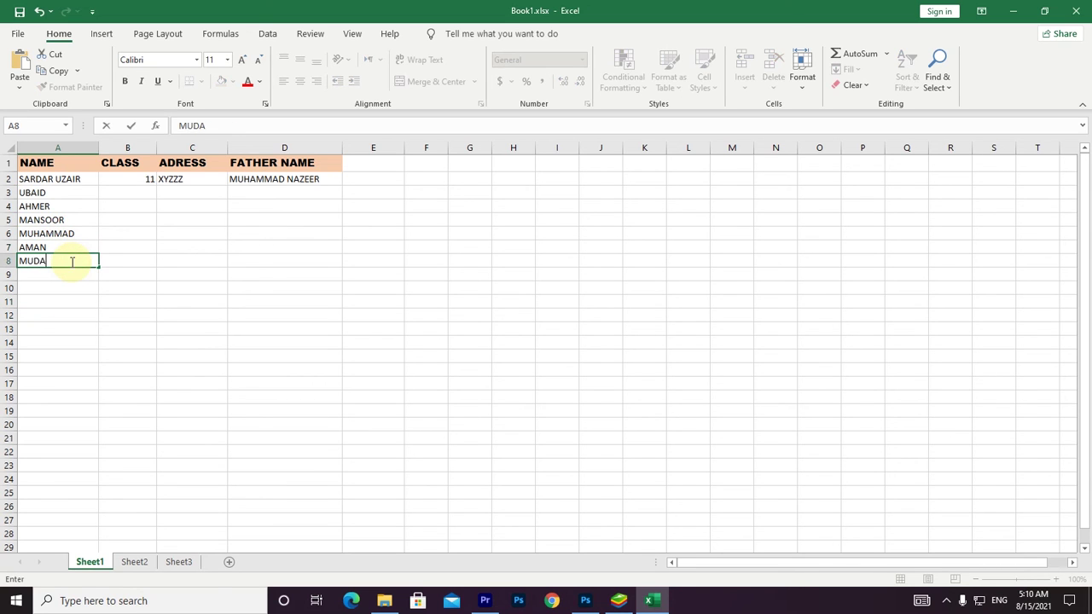
text(SIR)
click(72, 383)
Select the student names in A2:A8 to check them, then clear the selection.
click(66, 276)
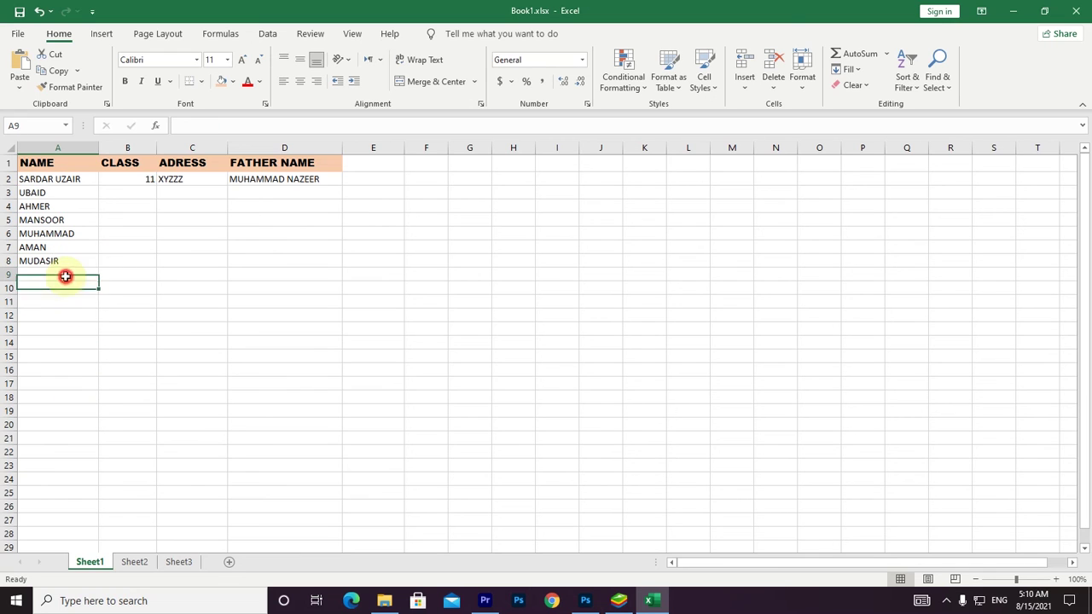
click(65, 332)
click(75, 179)
drag(74, 179, 70, 261)
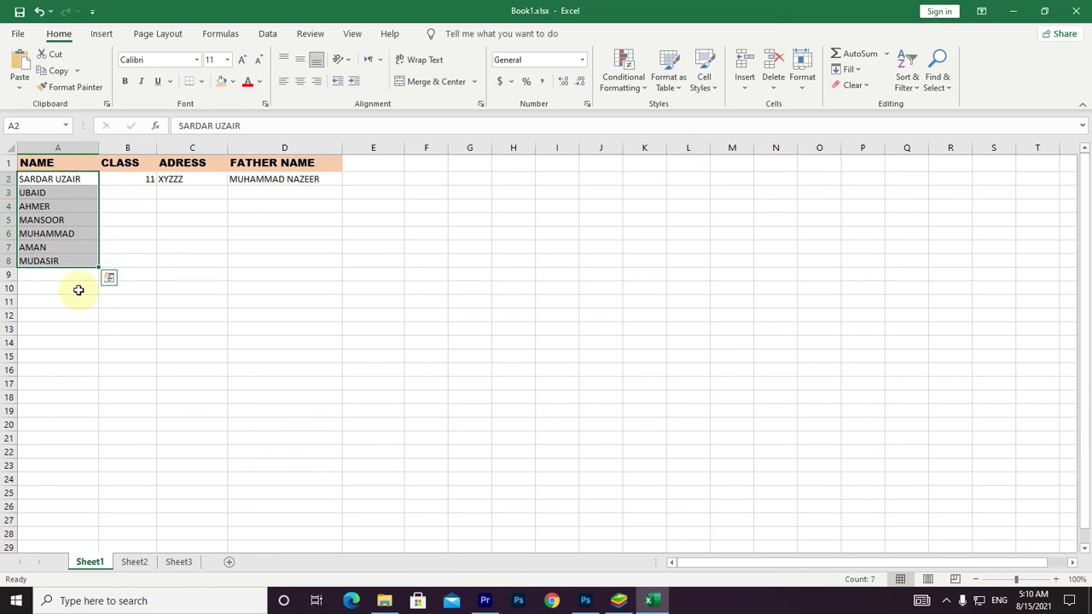
click(79, 290)
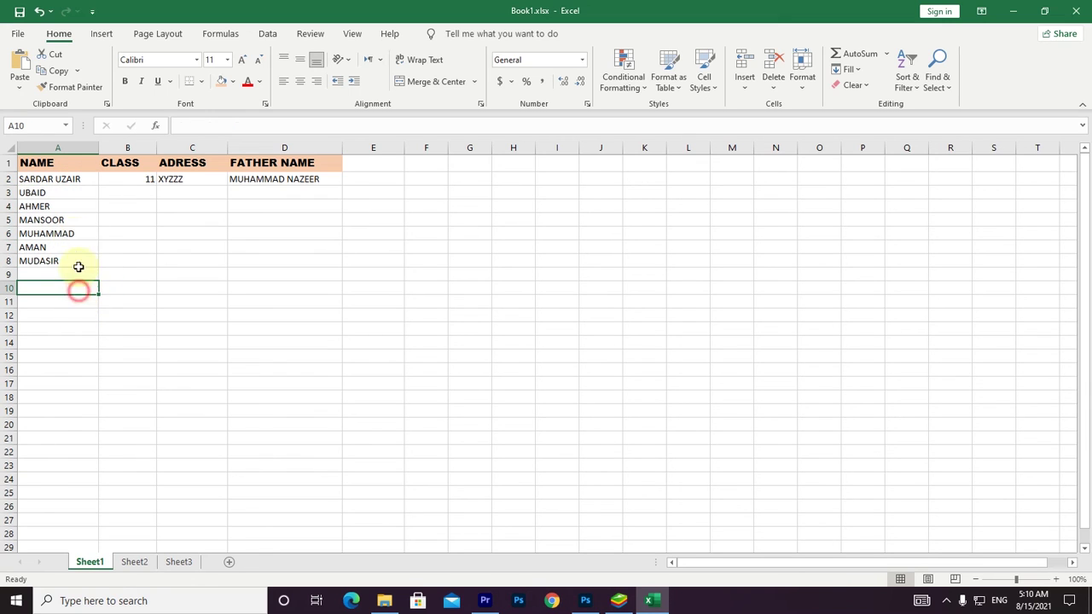
Enter class values 12, 4, 6, 9, 3 and 8 down B3:B8.
click(133, 196)
text(12)
key(Return)
text(20)
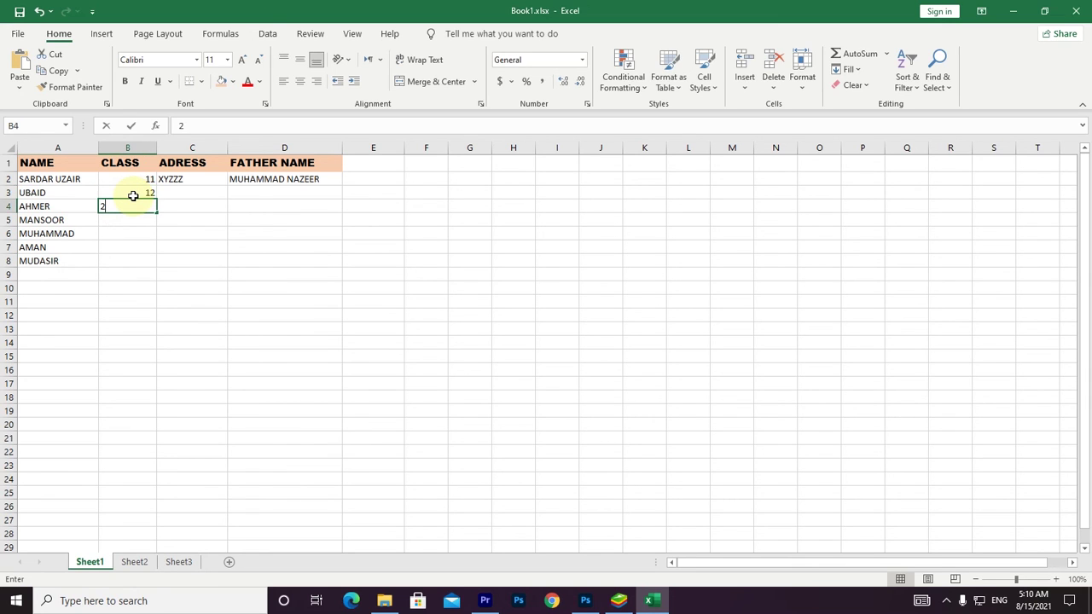
key(BackSpace)
key(BackSpace)
text(4)
key(Return)
text(6)
key(Return)
text(9)
key(Return)
text(3)
key(Return)
text(8)
key(Return)
Fill C3:C8 with placeholder addresses such as FGDFGGDFG, FGFG and DGDG.
click(209, 192)
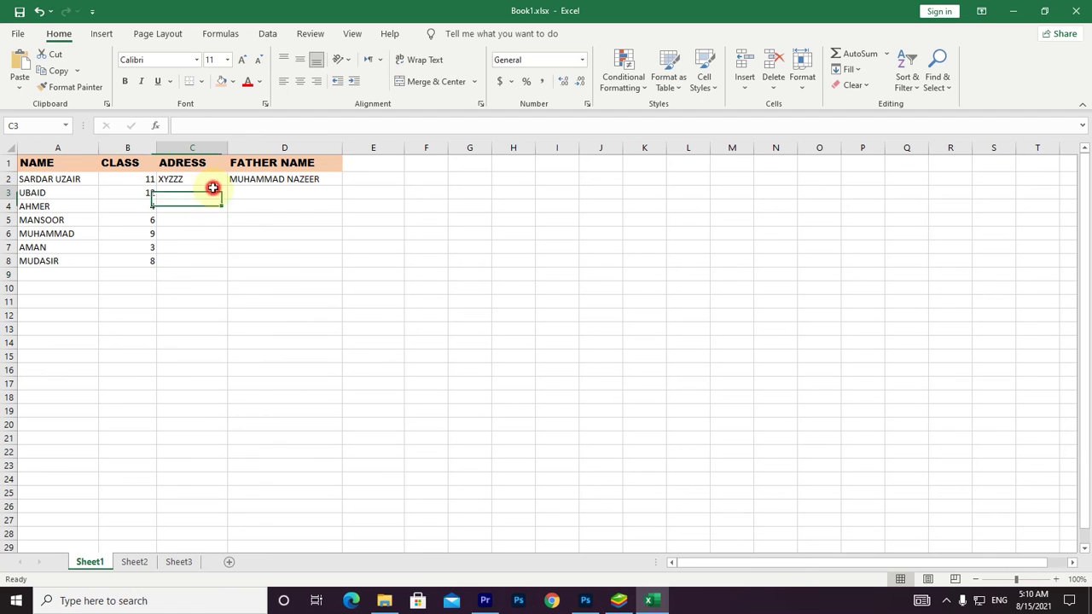
text(FGDFGGDFG)
key(Return)
text(FGFG)
click(196, 222)
text(DGDG)
click(195, 246)
text(DGDG)
click(195, 233)
text(DGDG)
click(196, 263)
text(DGDGG)
click(253, 192)
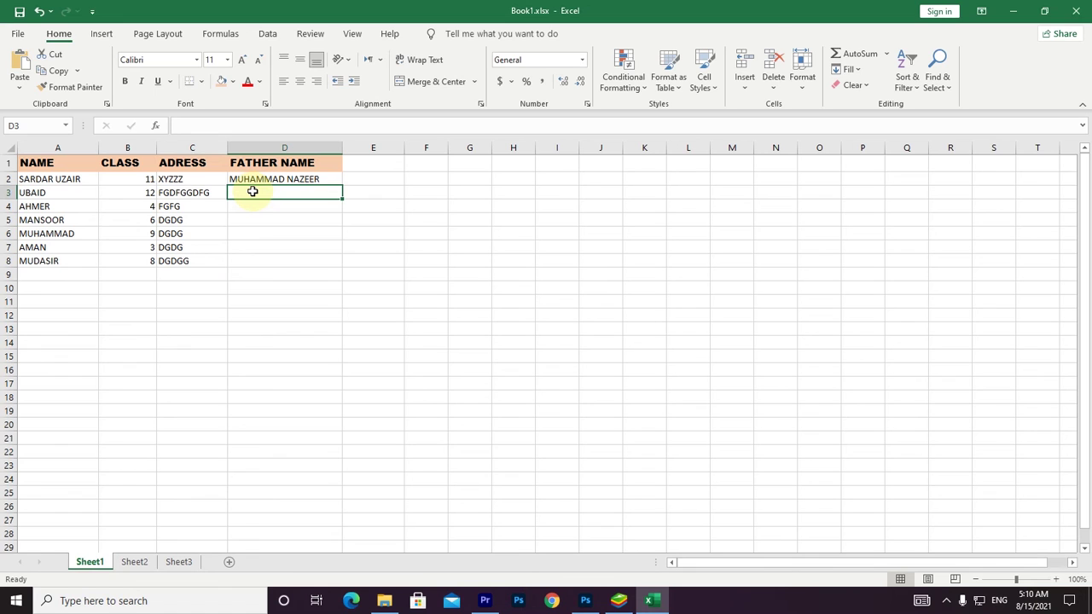
Type father names into D3, D4 and D5, correcting the misspelling in D5.
text(NAZEER)
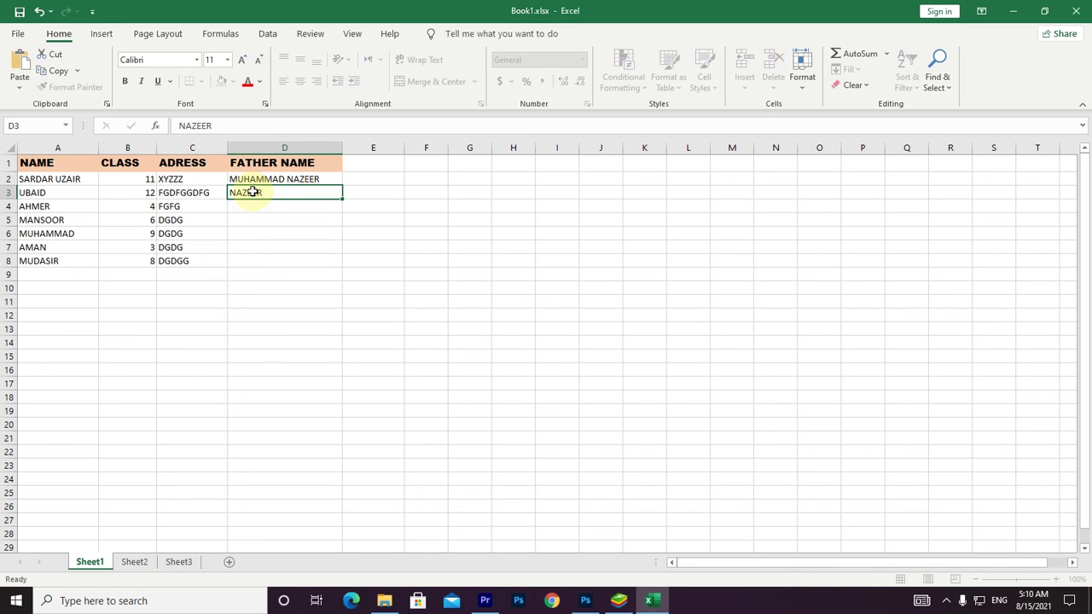
key(Return)
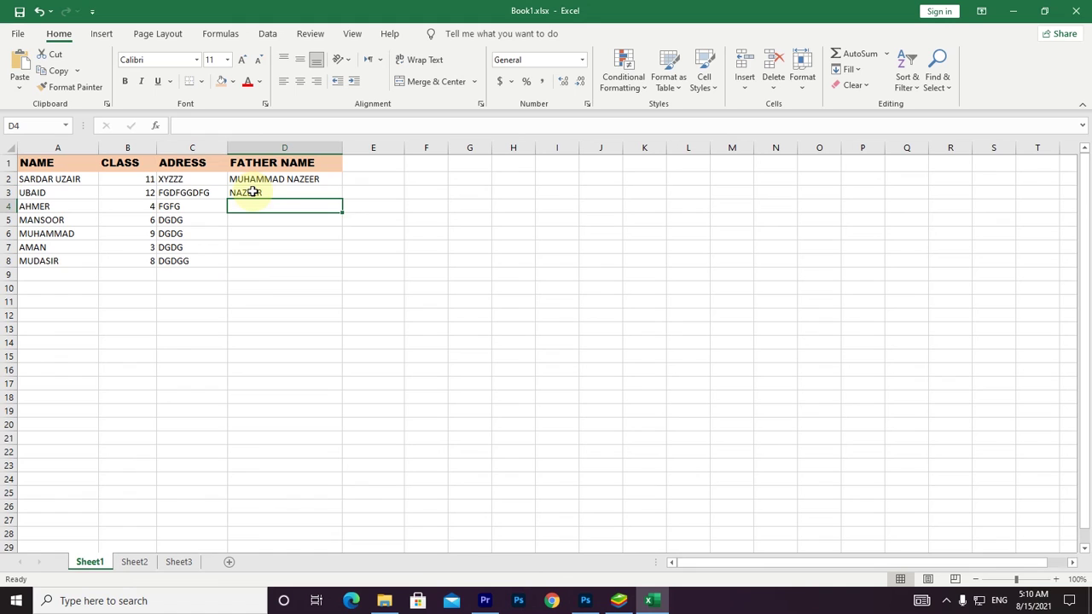
text(RAHIL)
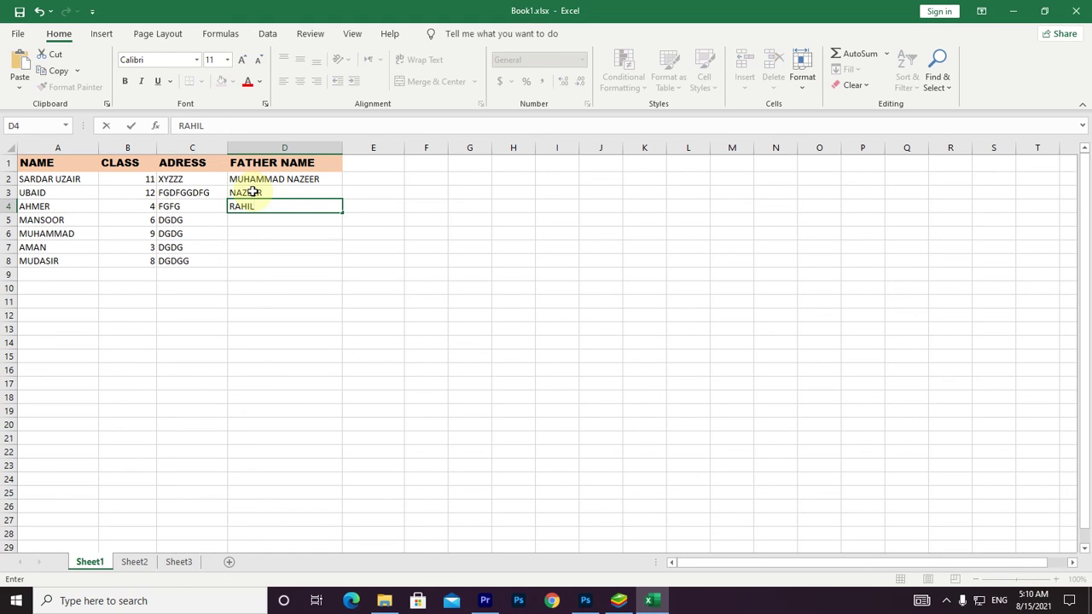
key(Return)
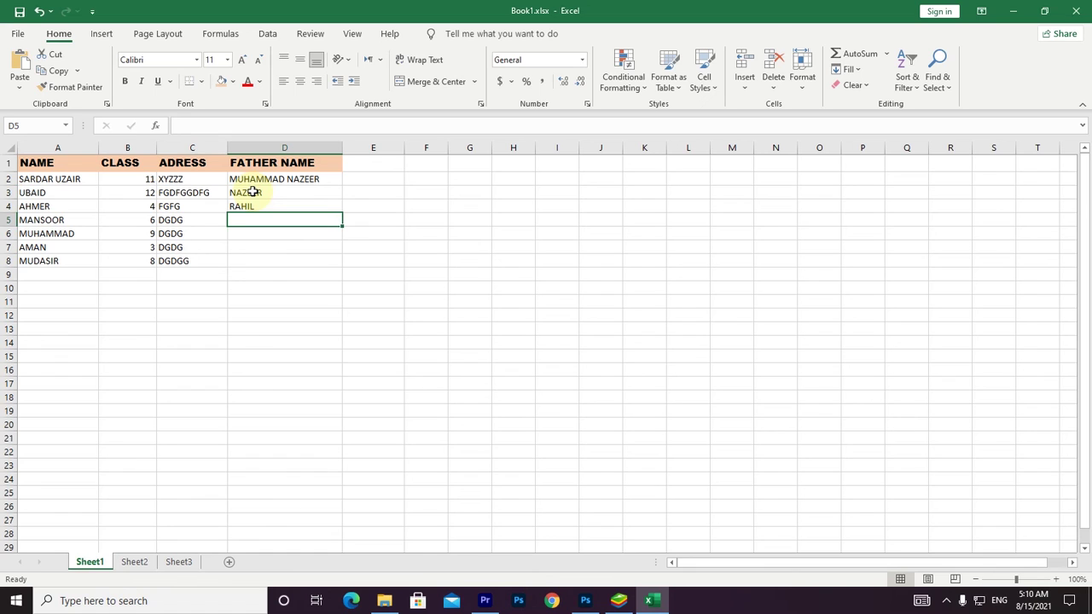
text(IQAL)
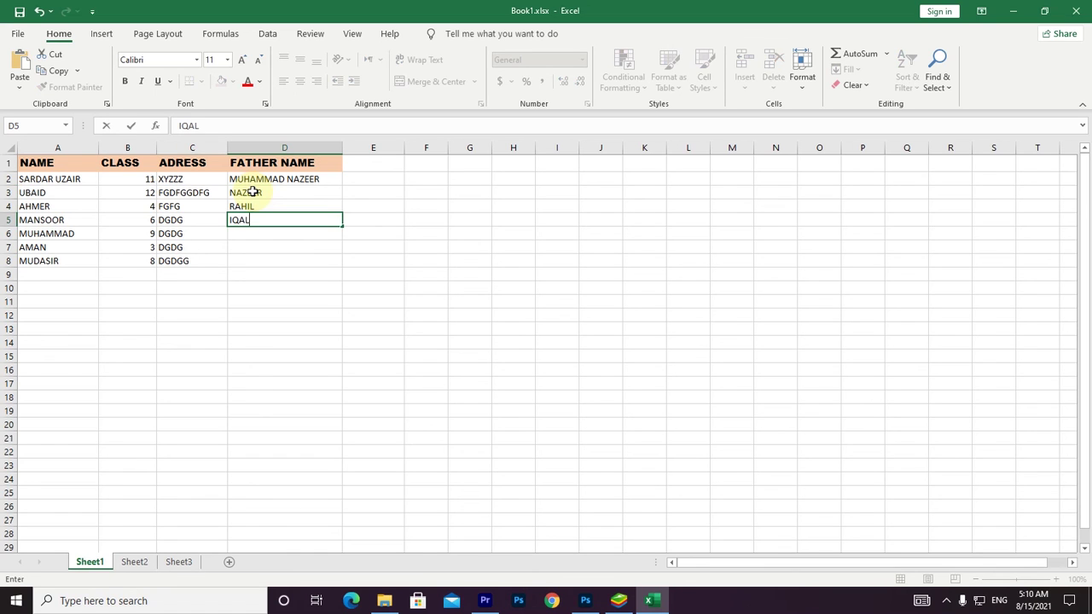
key(BackSpace)
key(BackSpace)
text(BAL)
key(Return)
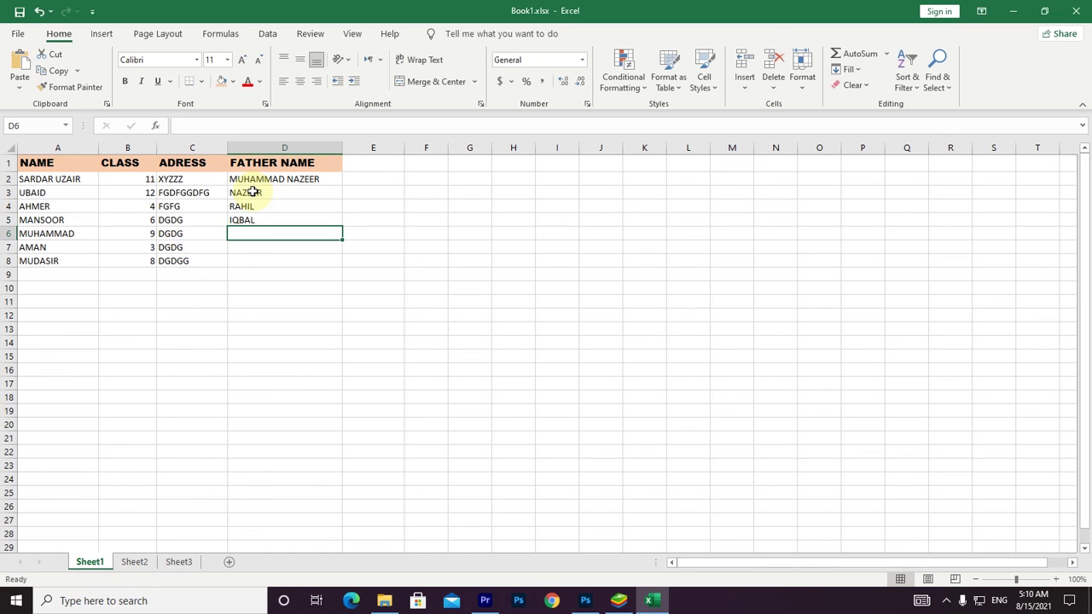
Type the remaining father names into D6, D7 and D8, rejecting an autocomplete suggestion.
text(NA)
key(BackSpace)
text(S)
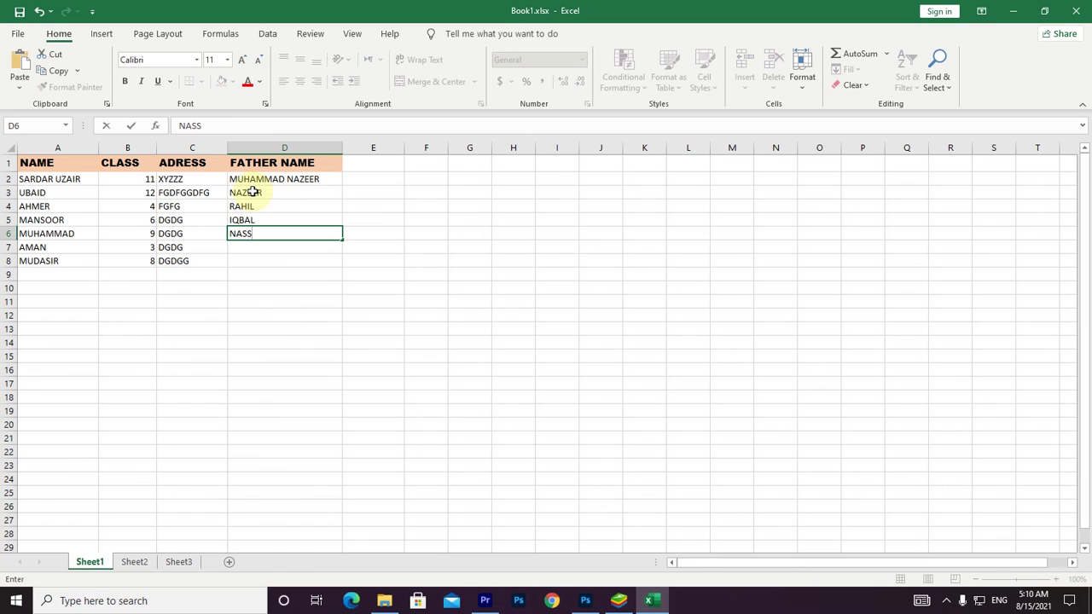
key(BackSpace)
text(EEM)
key(Return)
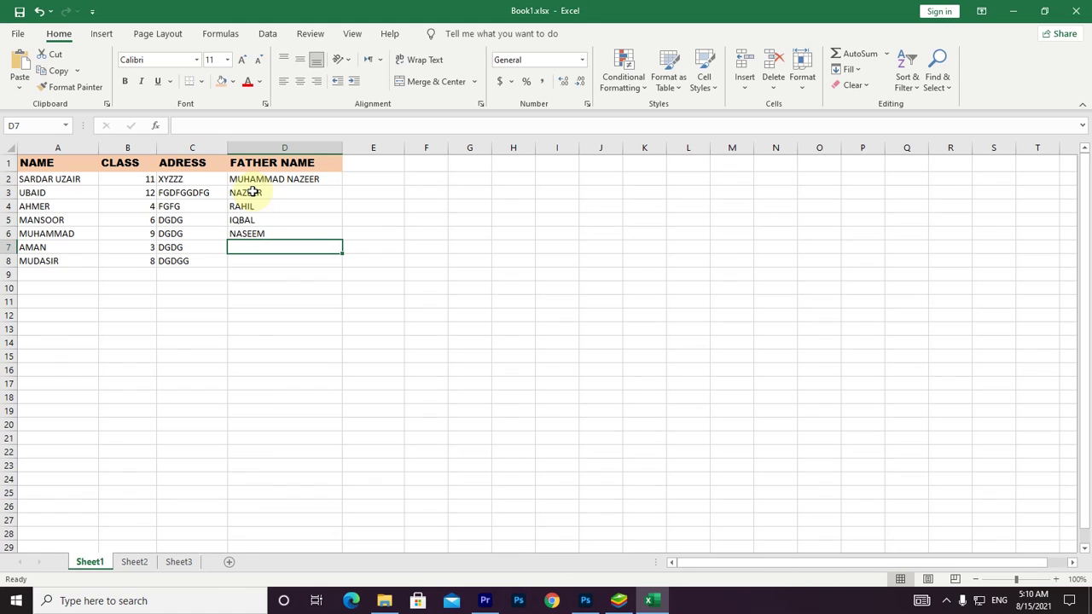
text(ZOHAIB)
key(Return)
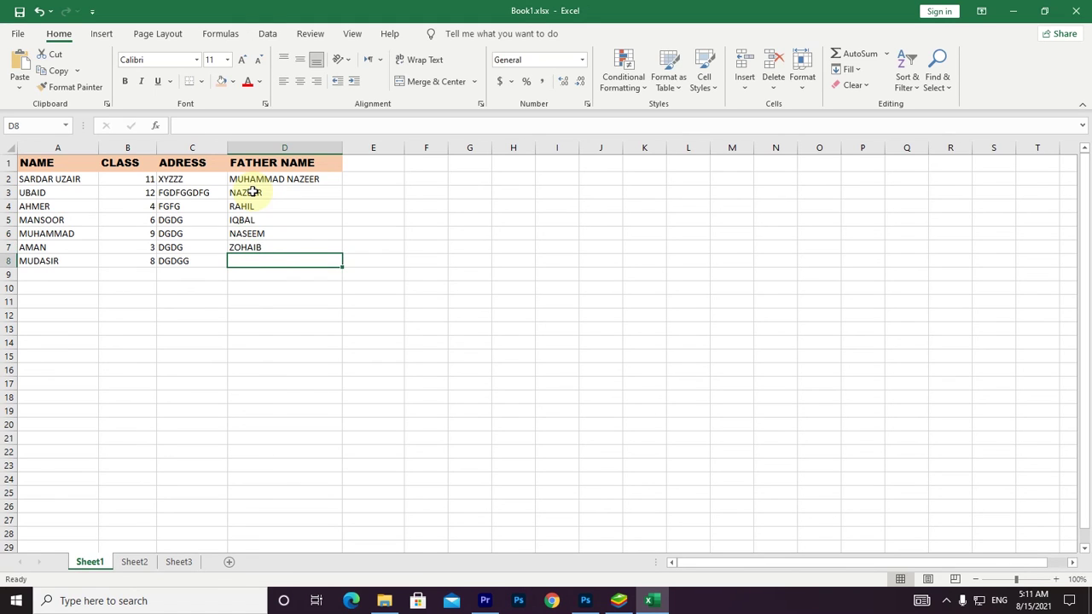
text(ZAHID)
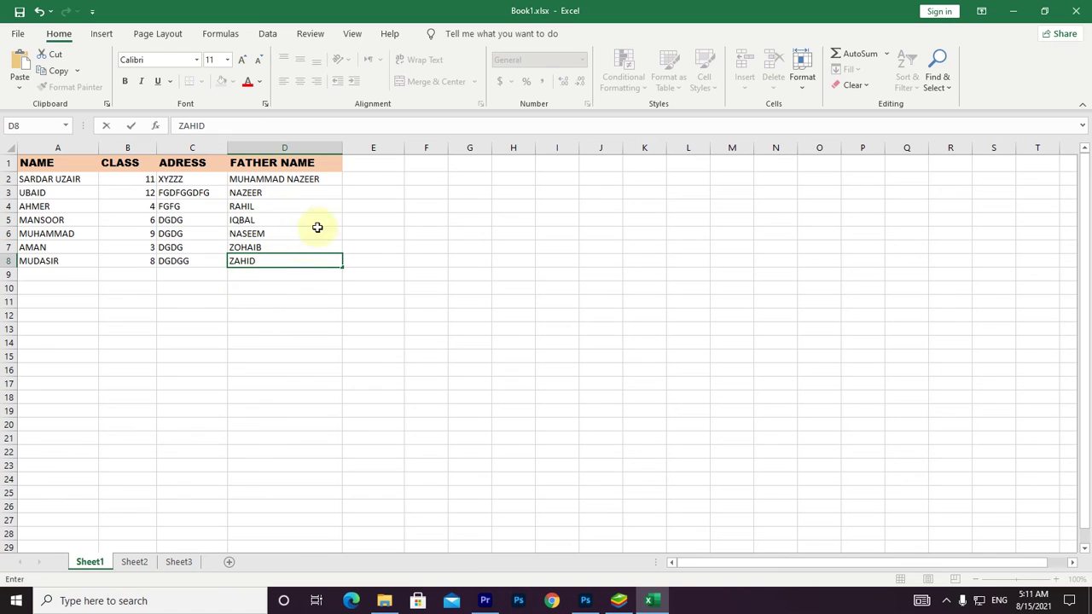
click(336, 380)
drag(53, 162, 312, 256)
click(300, 356)
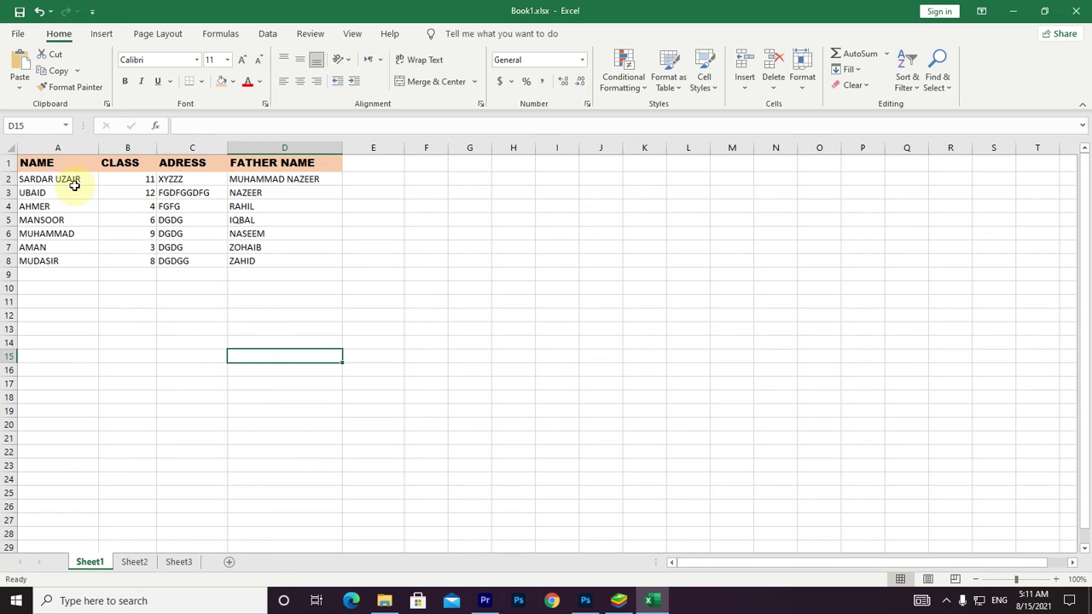
drag(177, 178, 180, 261)
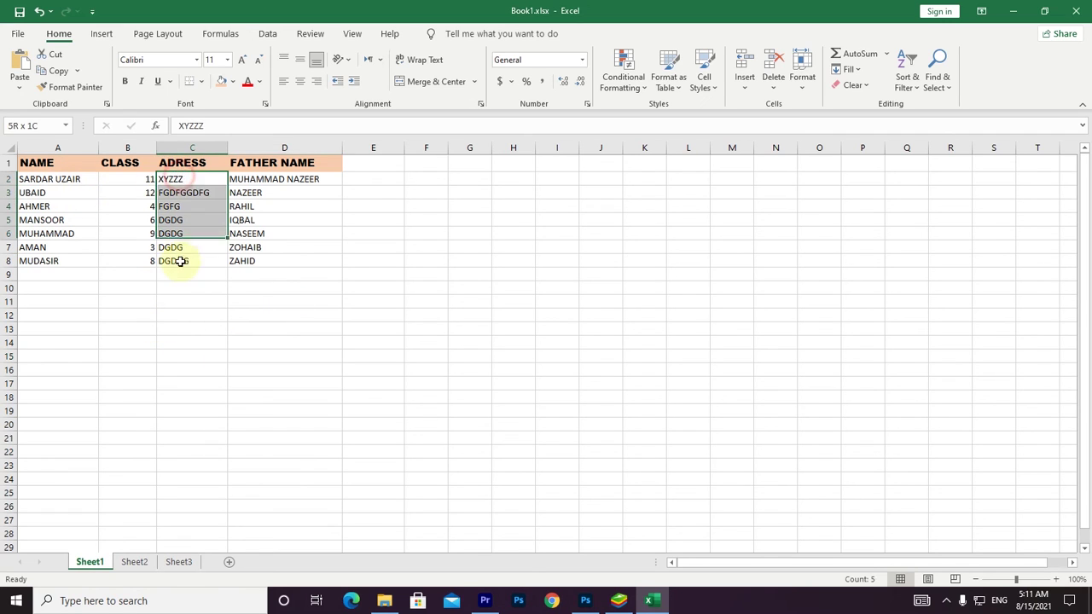
drag(253, 189, 256, 260)
drag(128, 180, 135, 259)
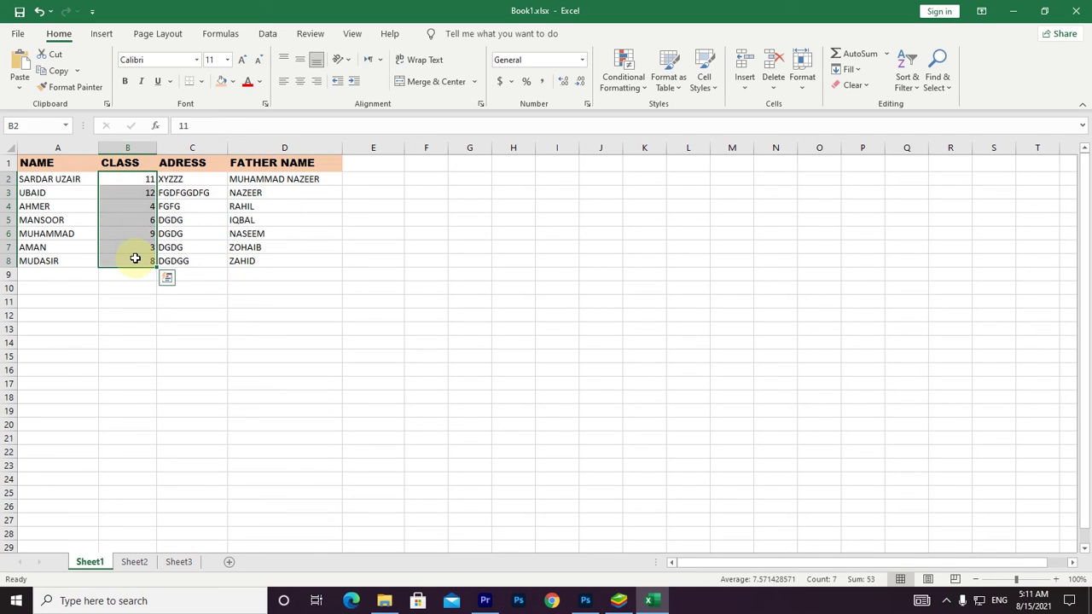